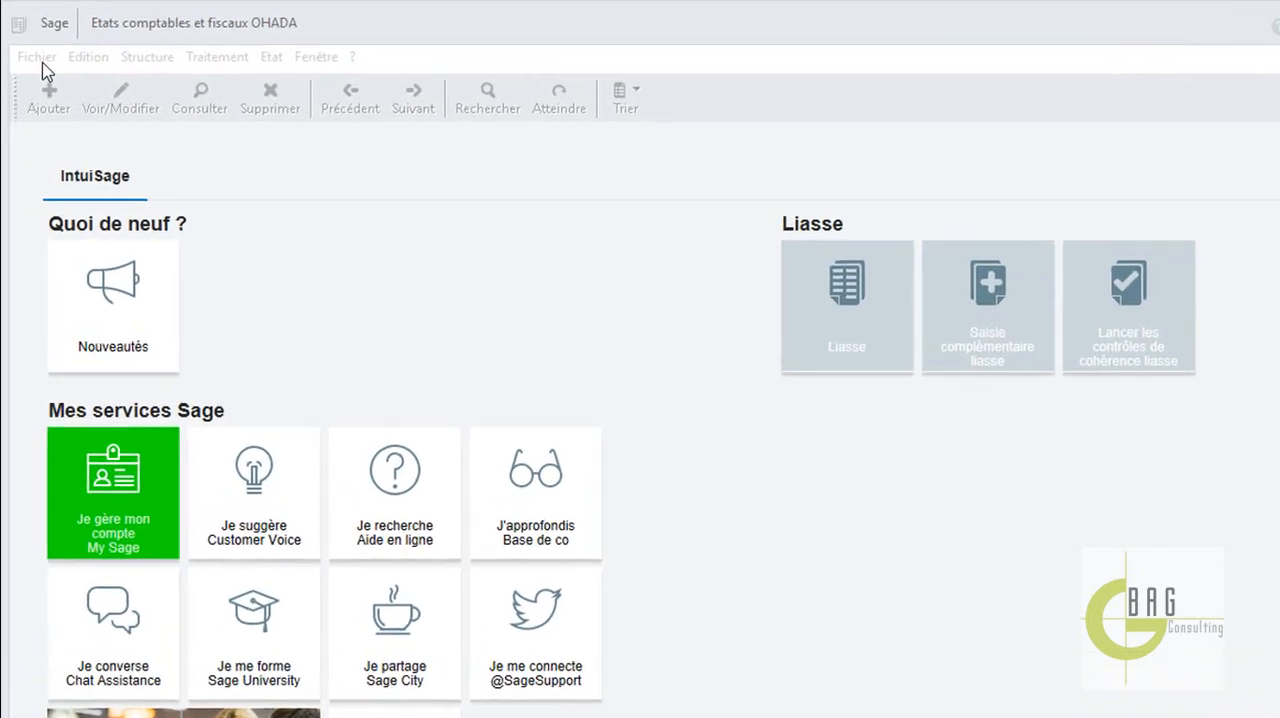
Start a new file with the creation wizard, linking the existing accounting file SENINFO COMTA and keeping its company details.
left_click(34, 50)
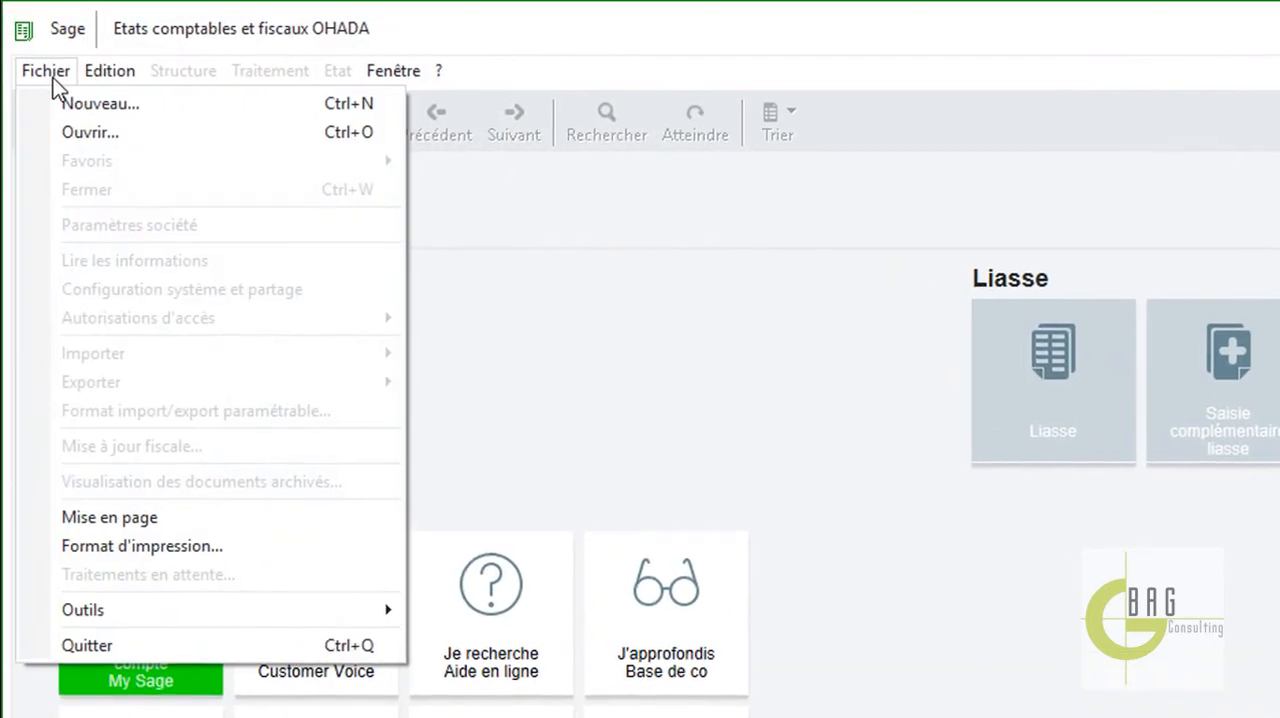
left_click(77, 103)
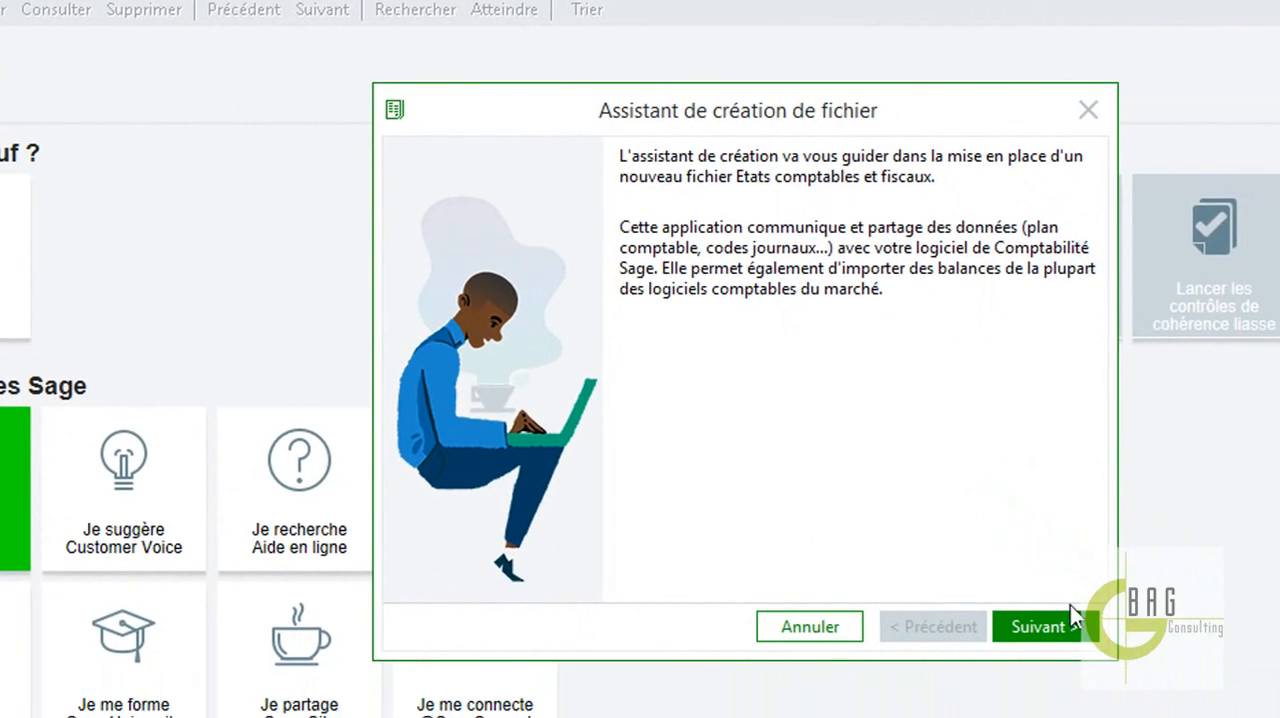
left_click(1052, 627)
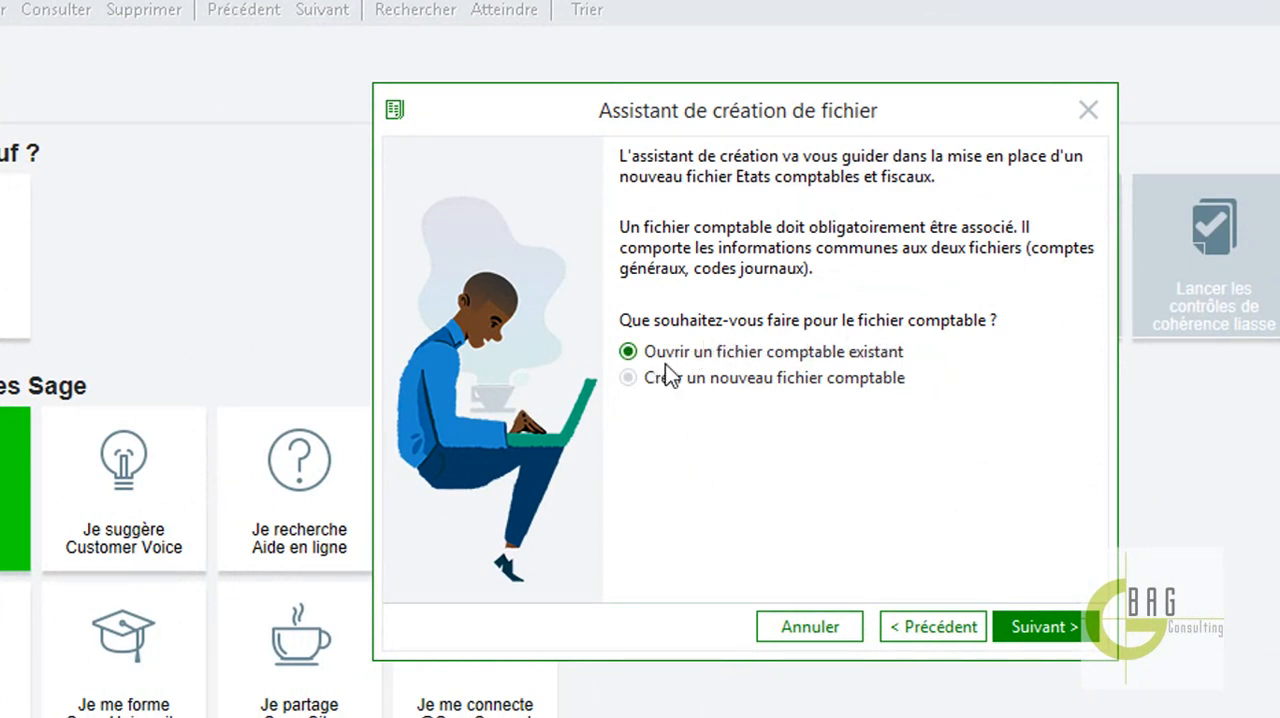
left_click(1035, 624)
left_click(1037, 380)
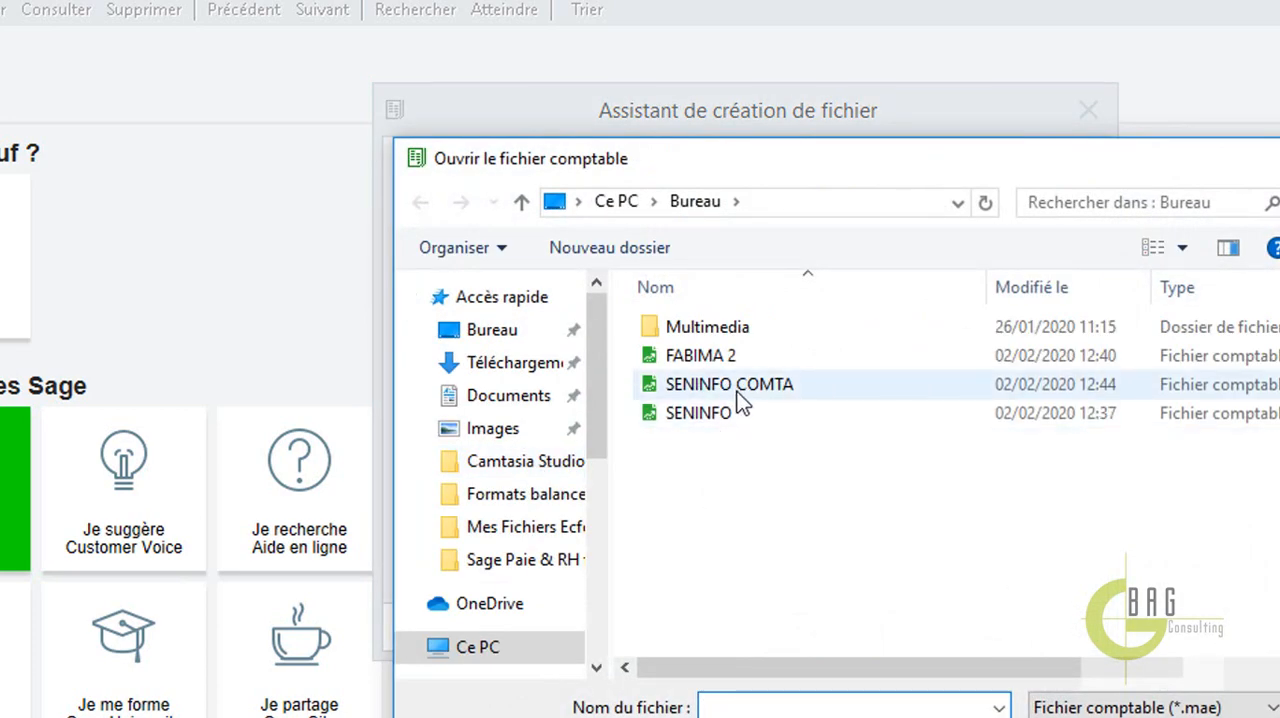
double_click(744, 390)
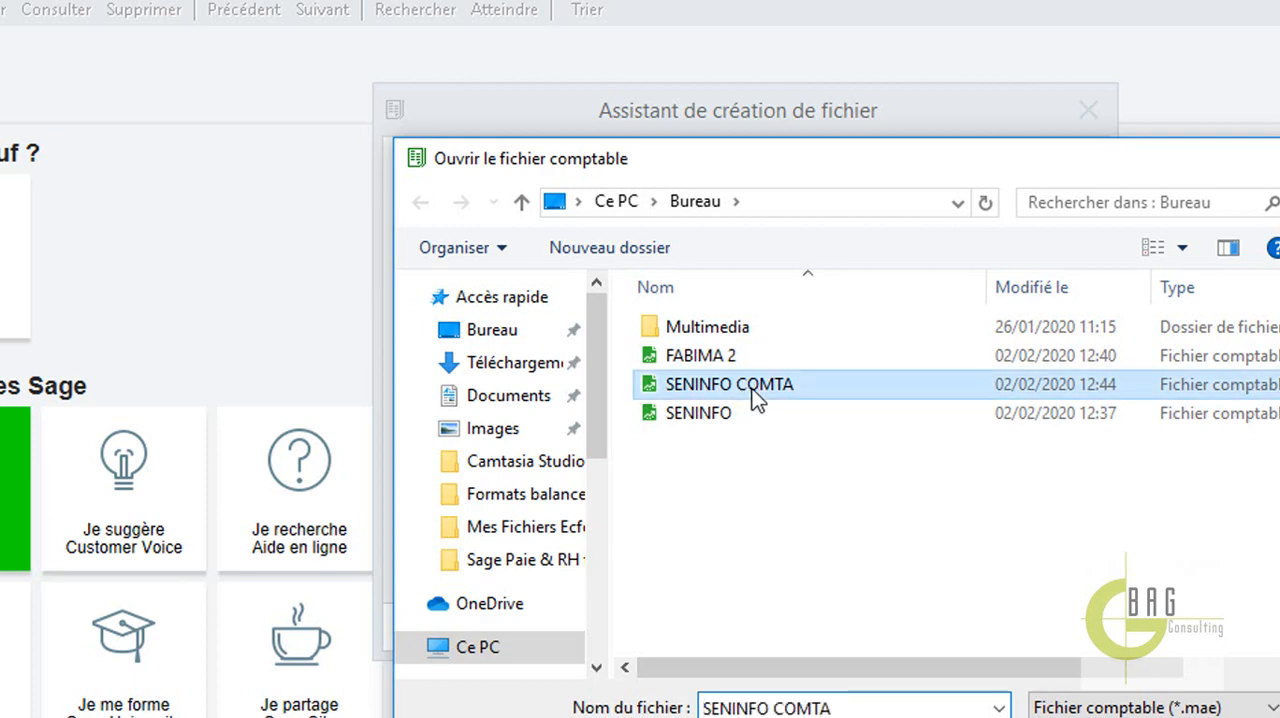
left_click(1036, 627)
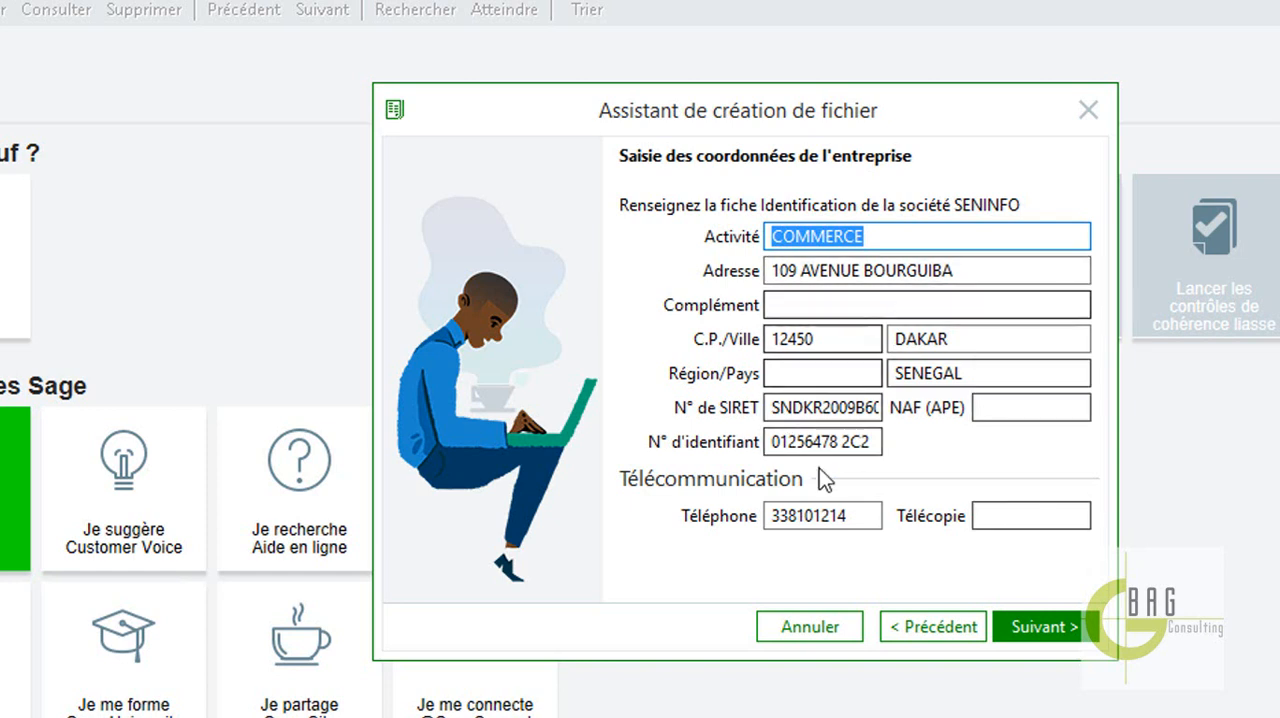
left_click(1072, 624)
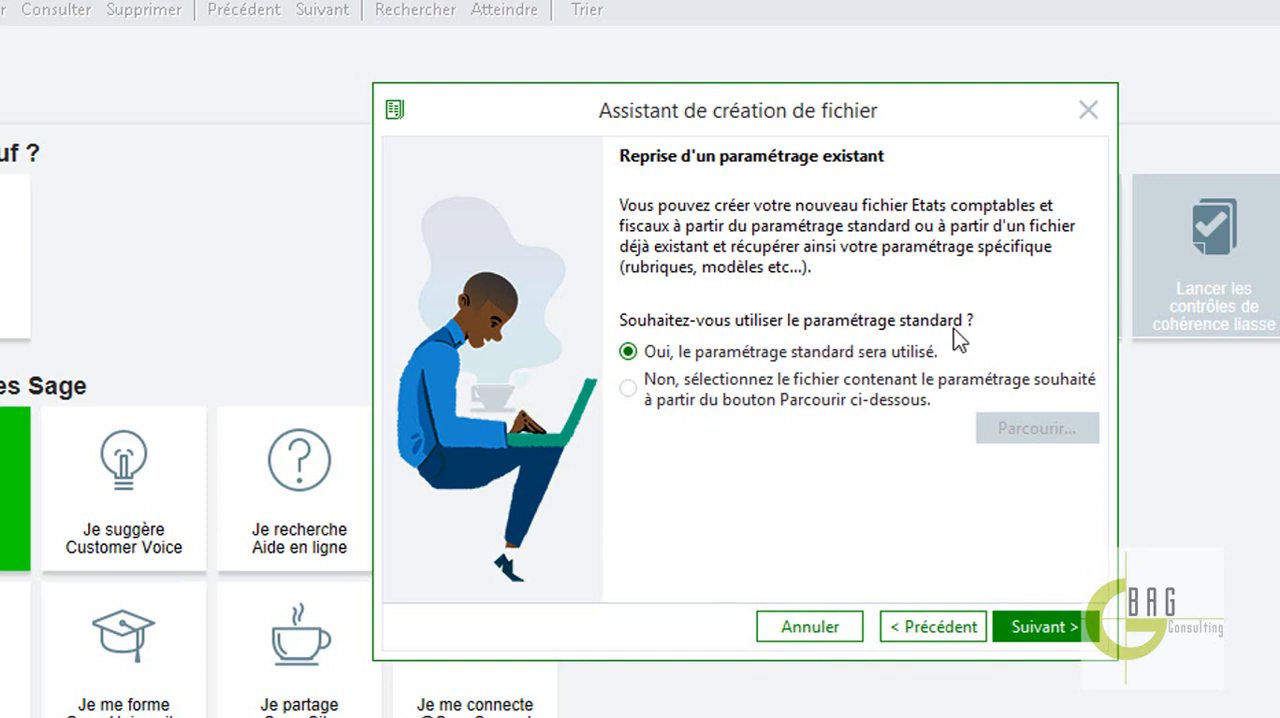
Reuse the settings of the existing test2 file instead of the standard ones, signing in as <Administrateur> with the account password.
left_click(621, 394)
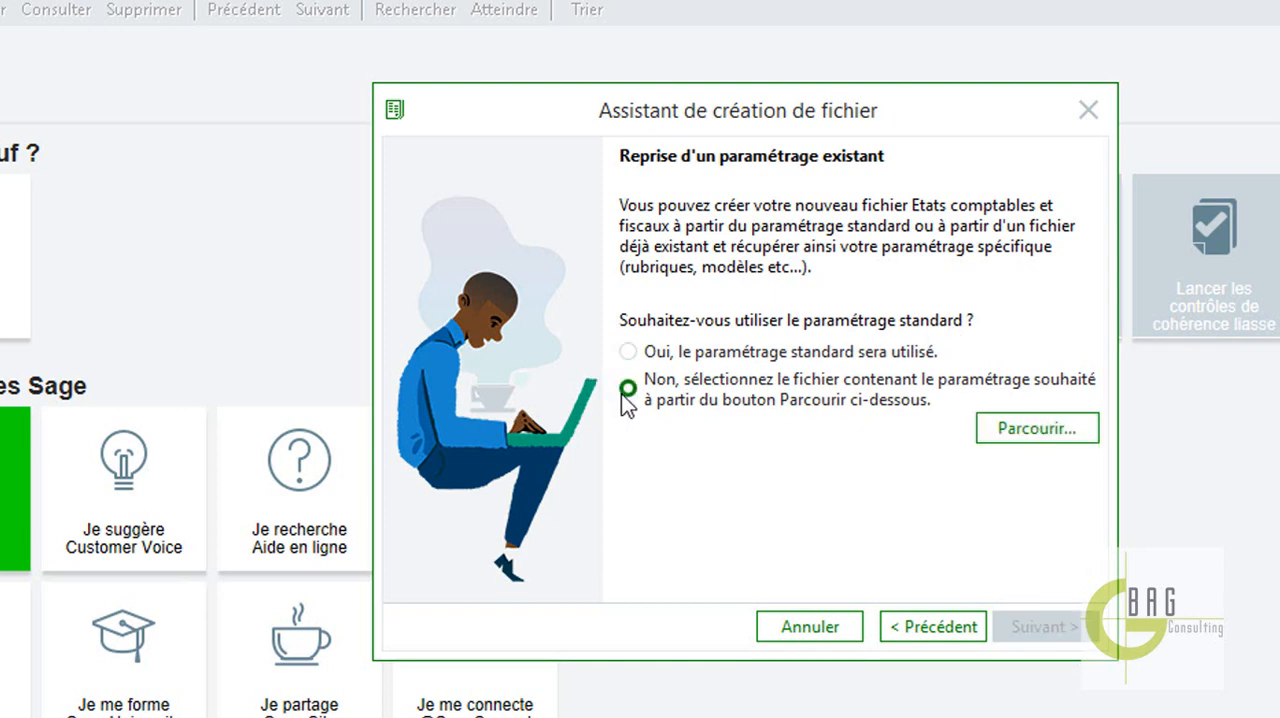
left_click(1025, 436)
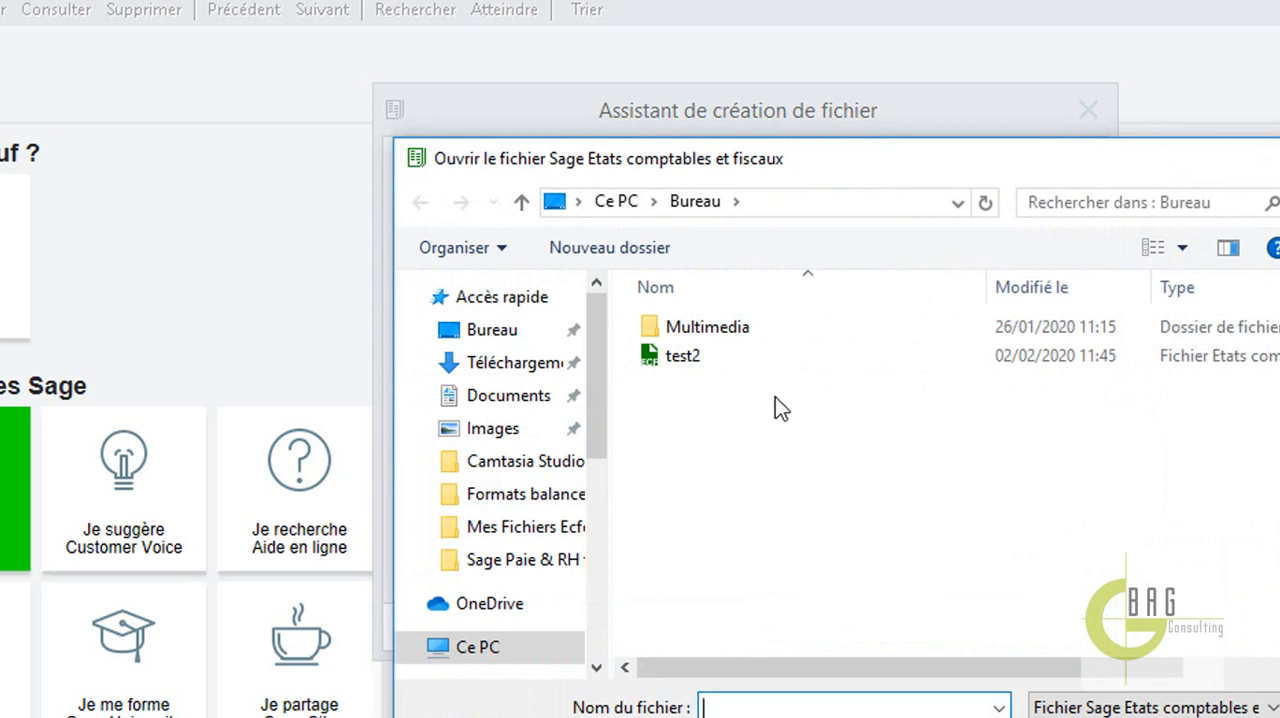
double_click(710, 362)
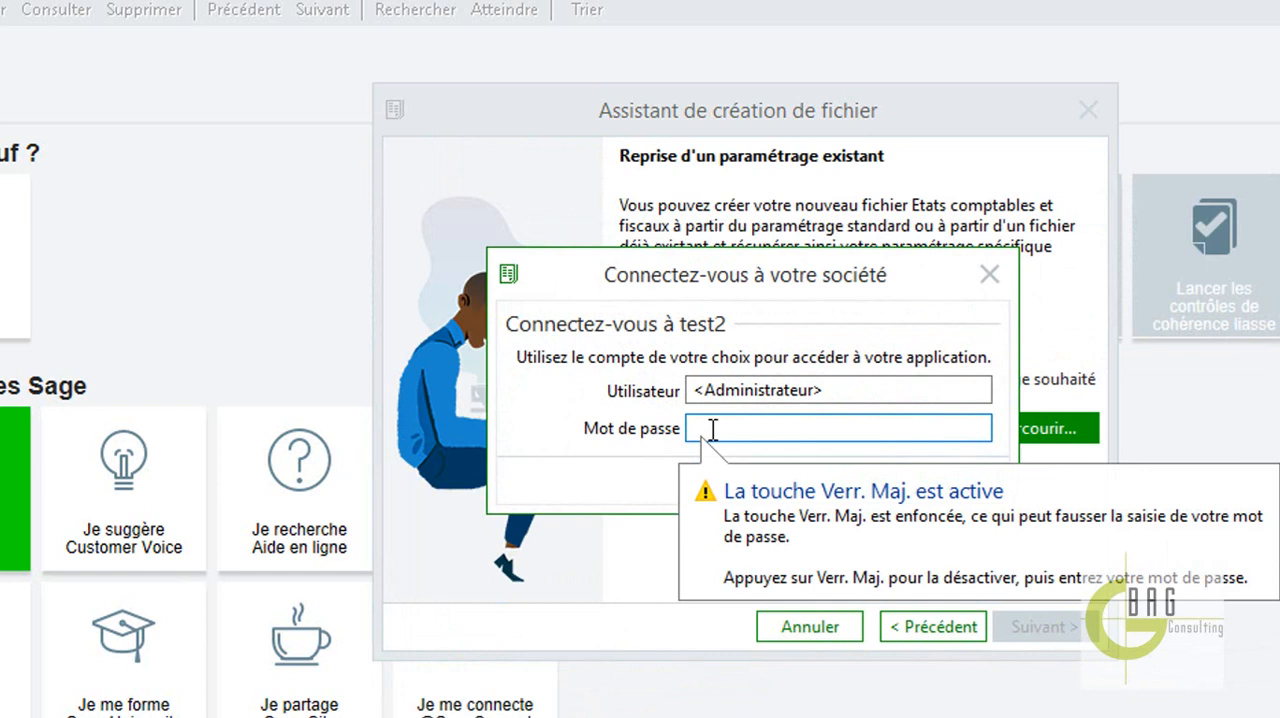
type("•••")
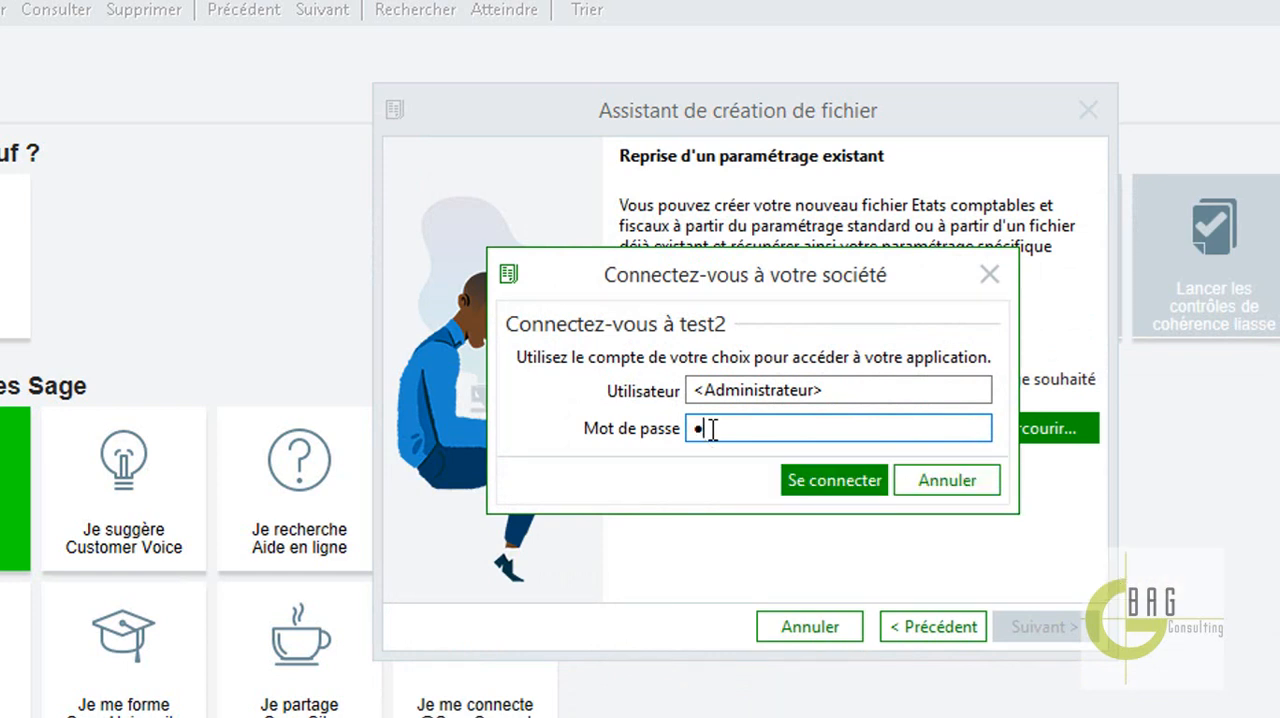
type("•••••••••")
left_click(808, 479)
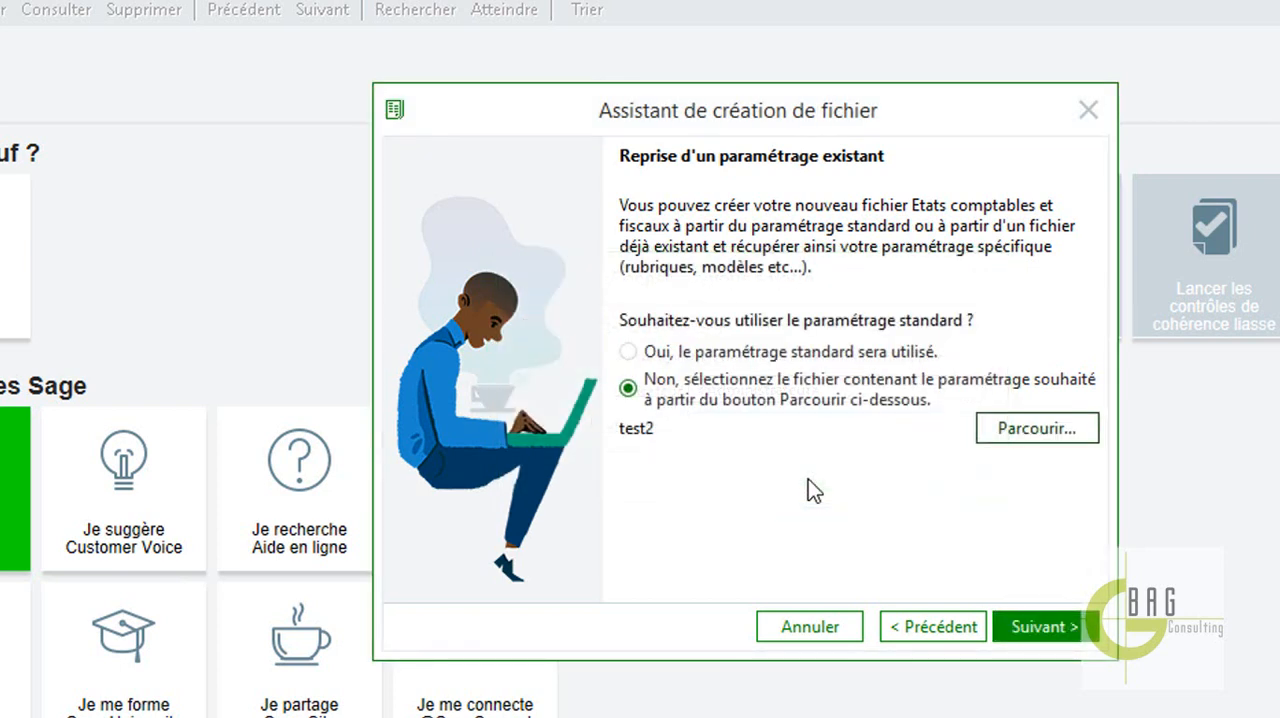
left_click(1035, 630)
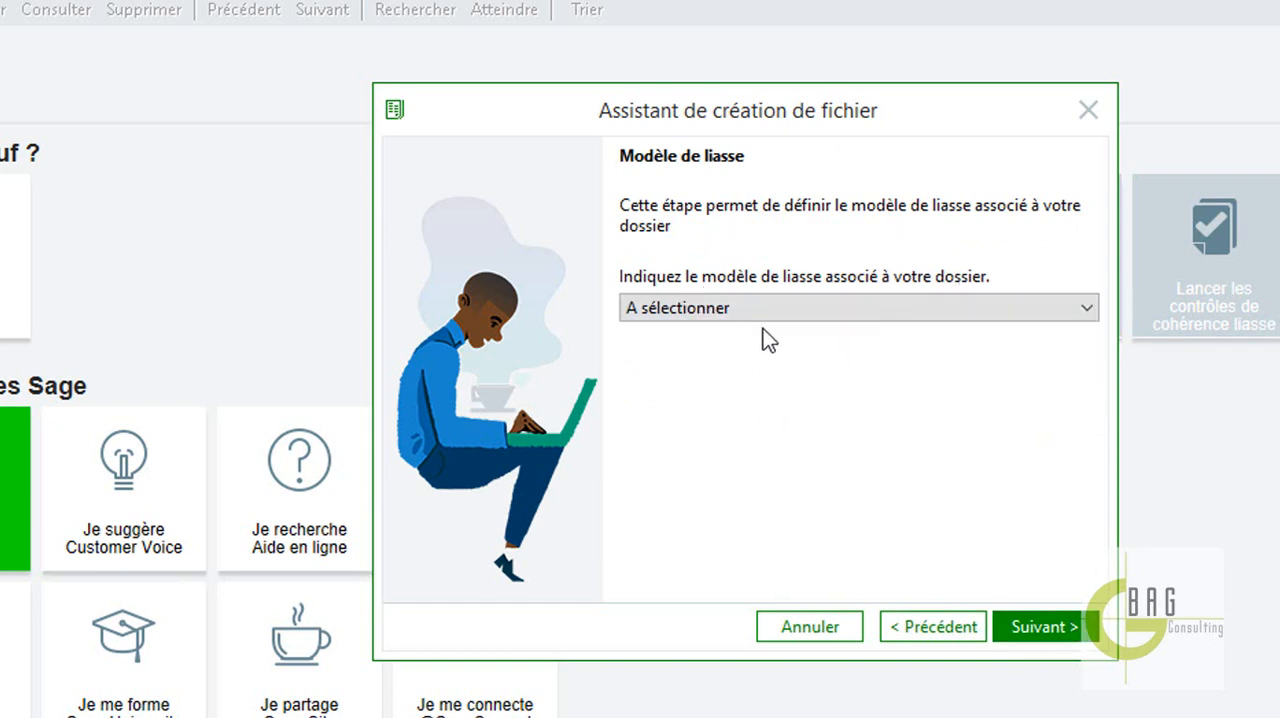
Name the new Etats comptables et fiscaux file SENINFO ECF on the Bureau and launch its creation.
left_click(1076, 626)
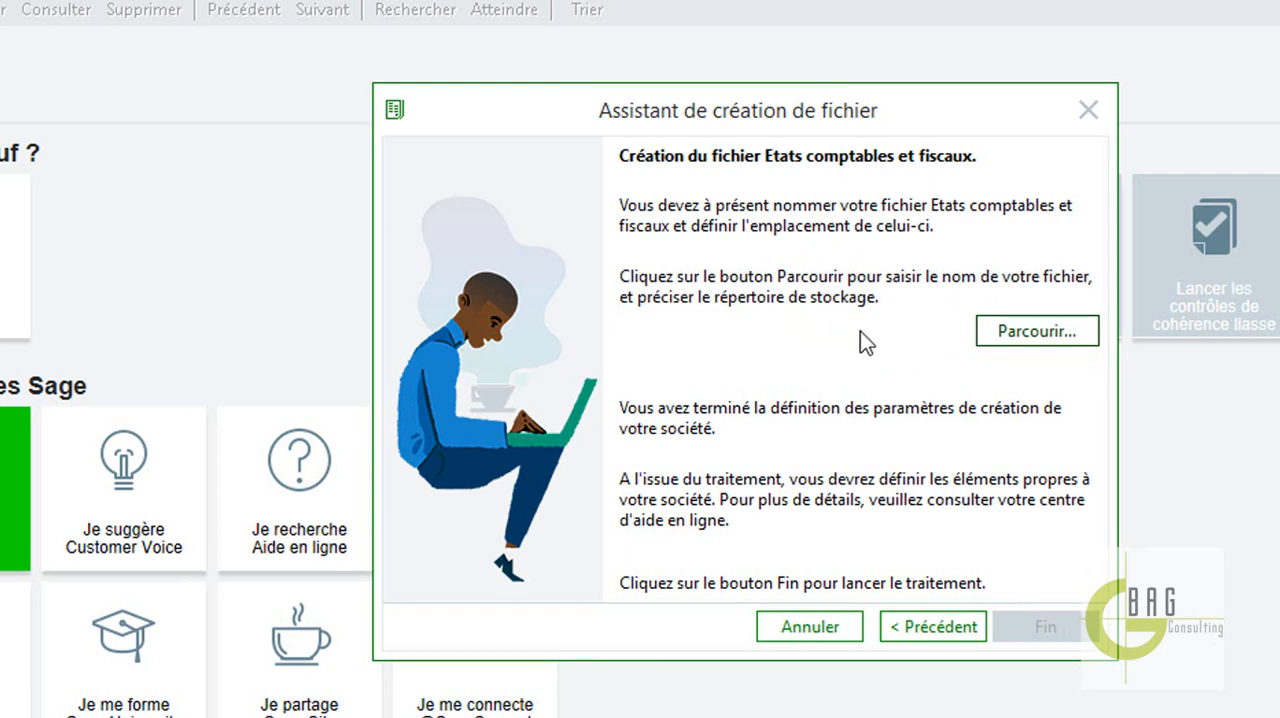
left_click(1015, 332)
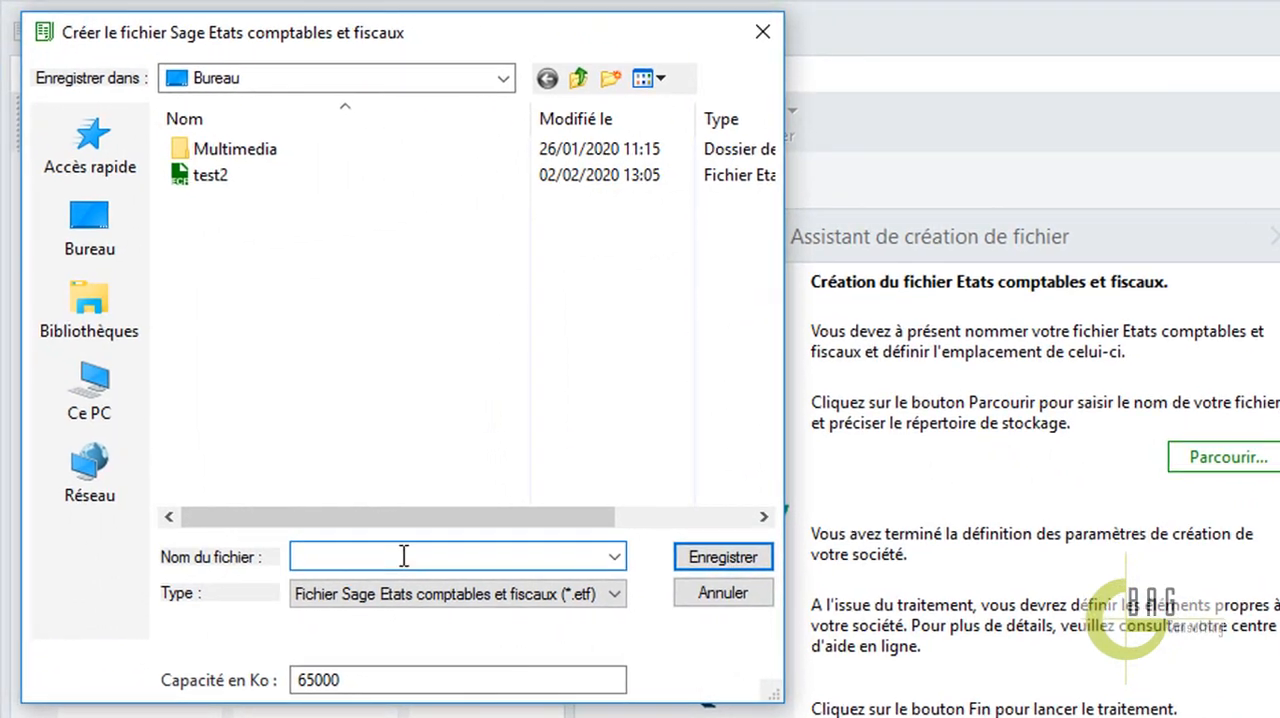
type("seninfo")
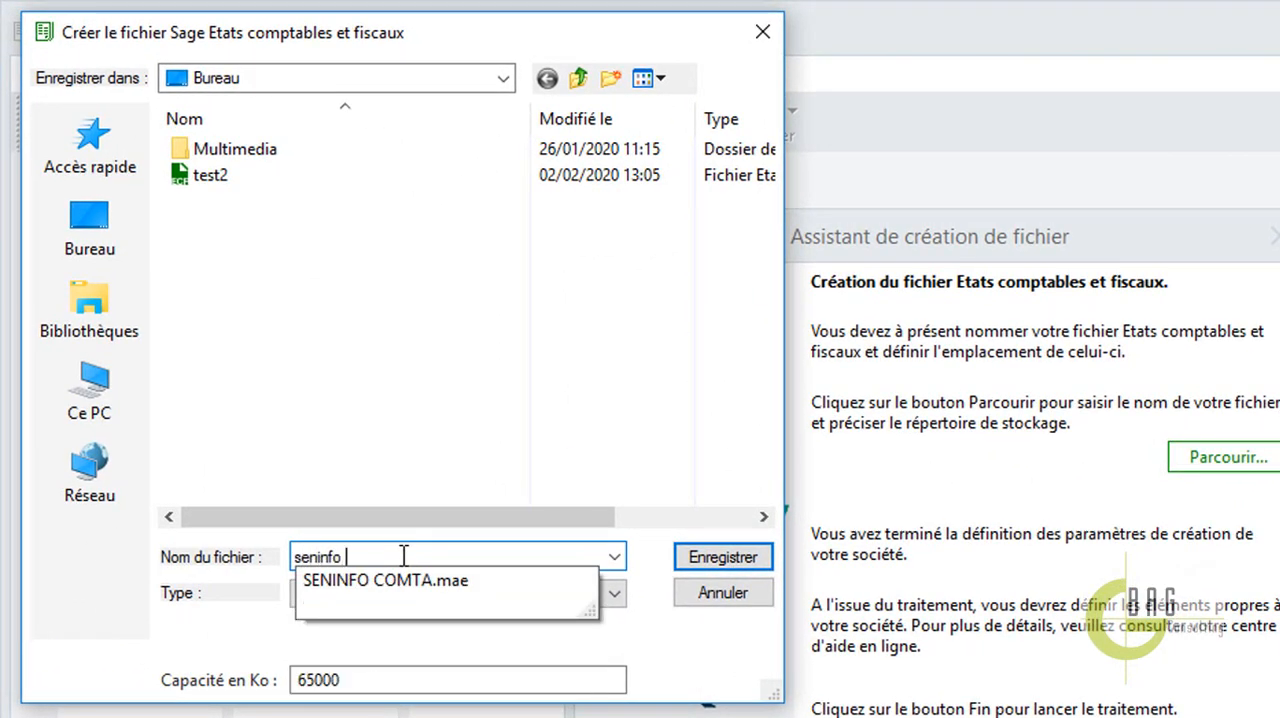
key("BackSpace")
key("BackSpace")
key("BackSpace")
key("BackSpace")
key("BackSpace")
key("BackSpace")
key("BackSpace")
key("BackSpace")
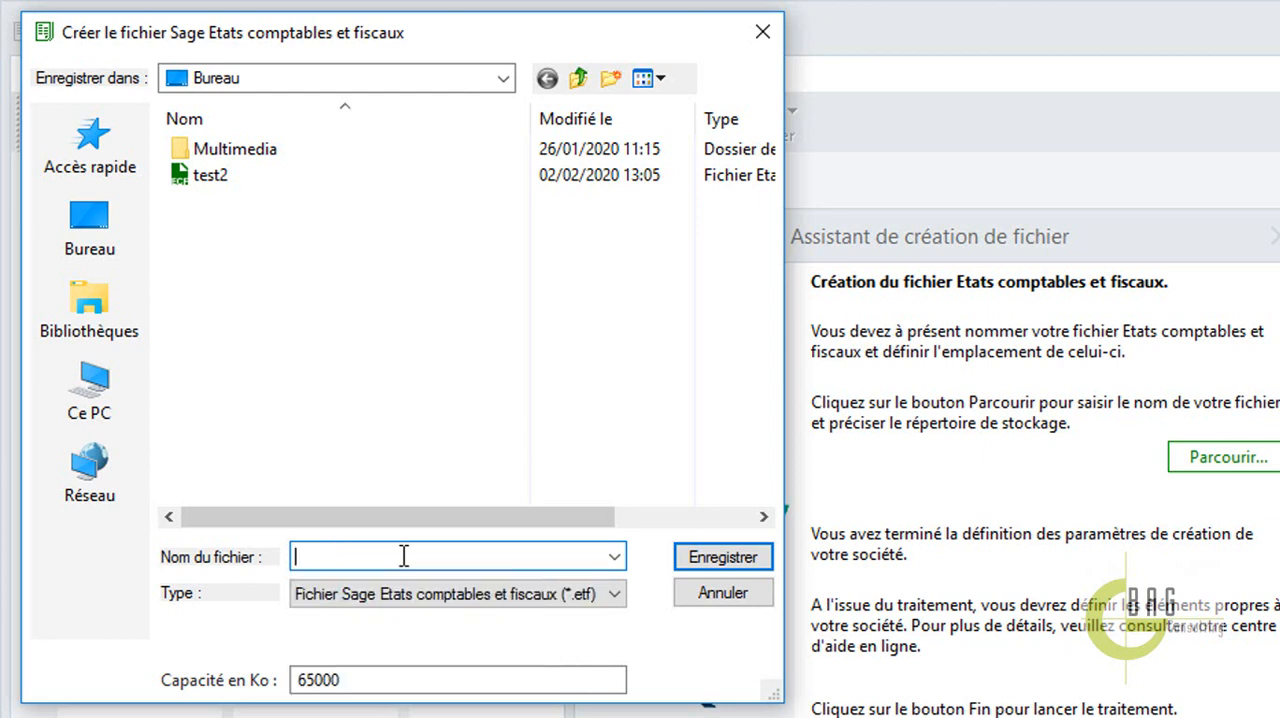
type("SENINFO ECF")
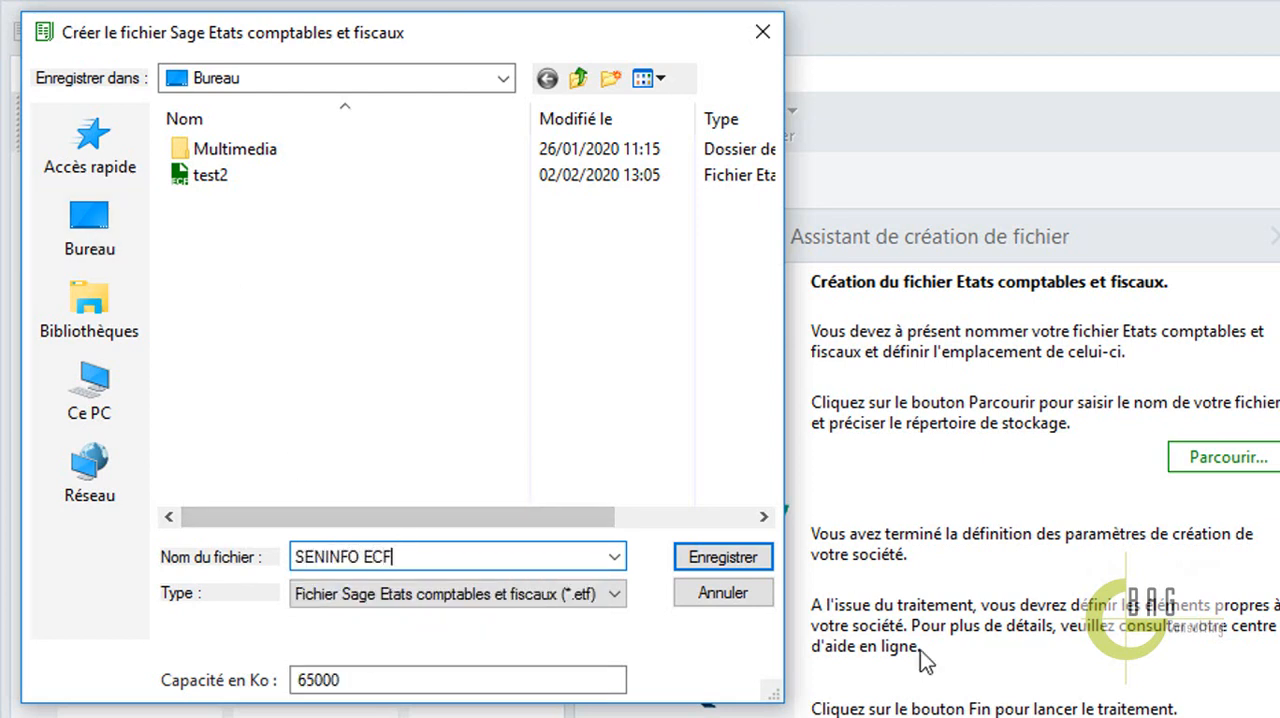
left_click(723, 558)
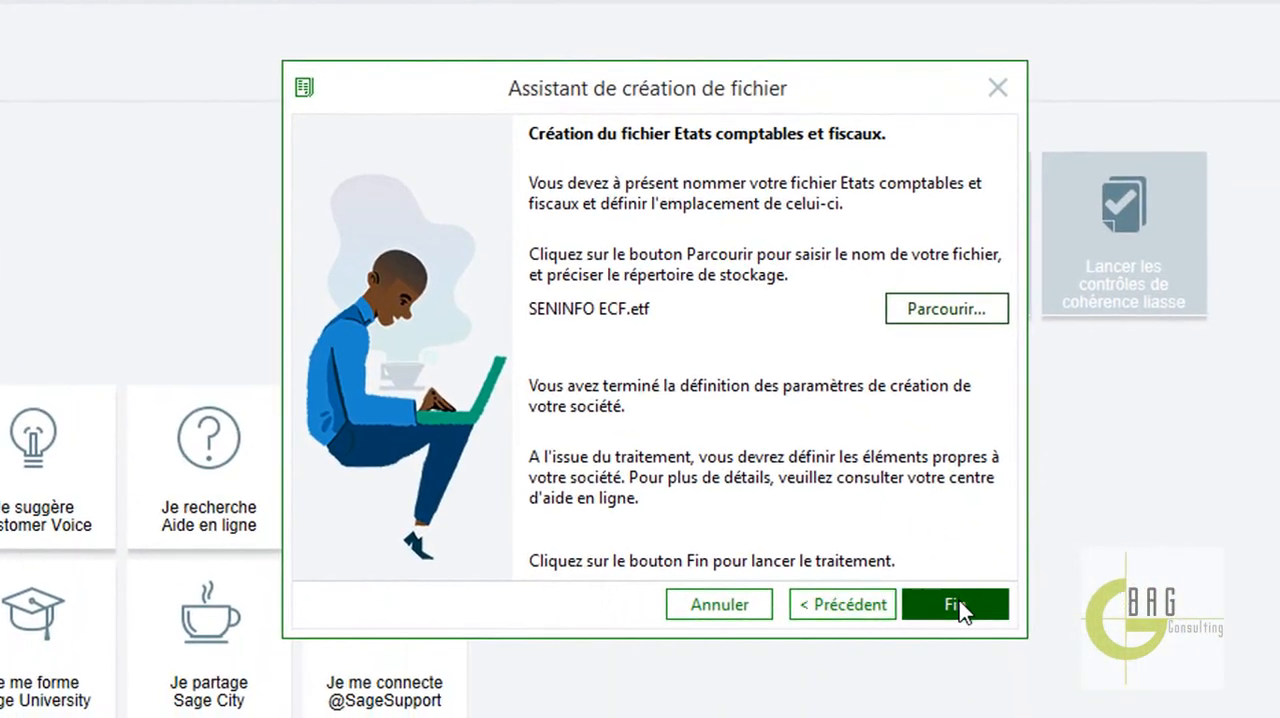
left_click(959, 604)
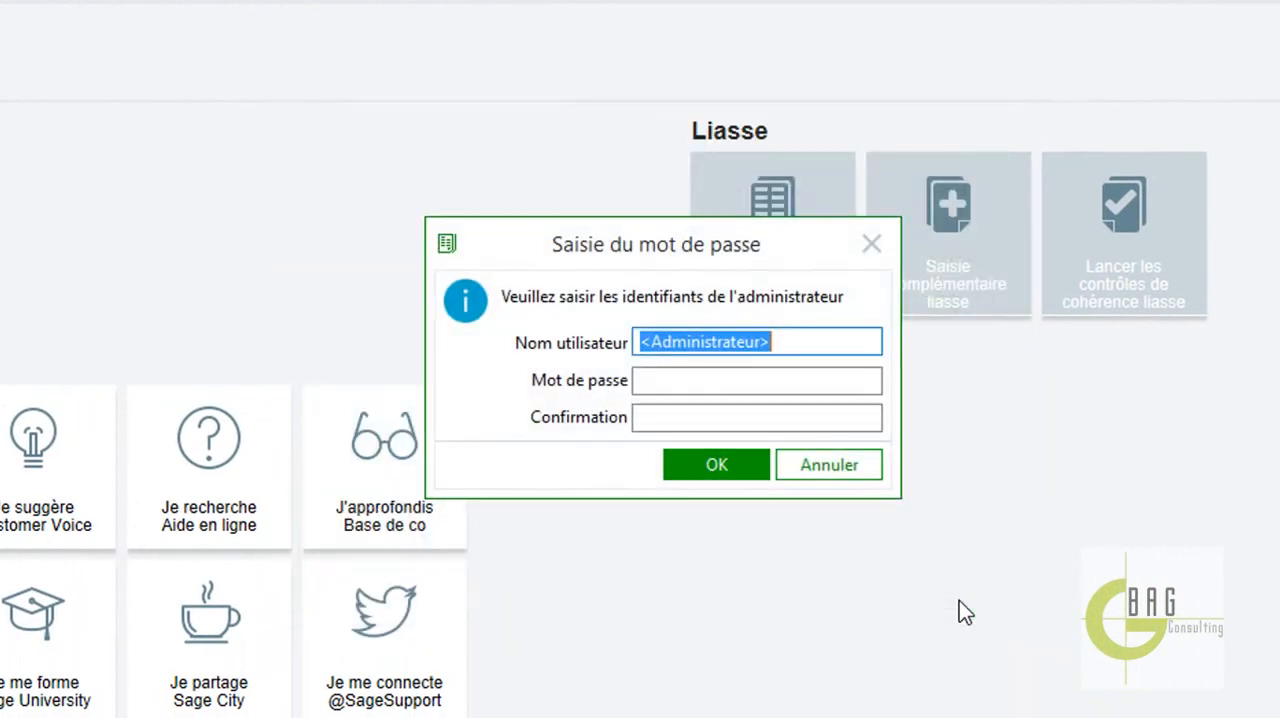
Enter the new file's administrator password, repeat it as confirmation, and validate the credentials.
left_click(769, 378)
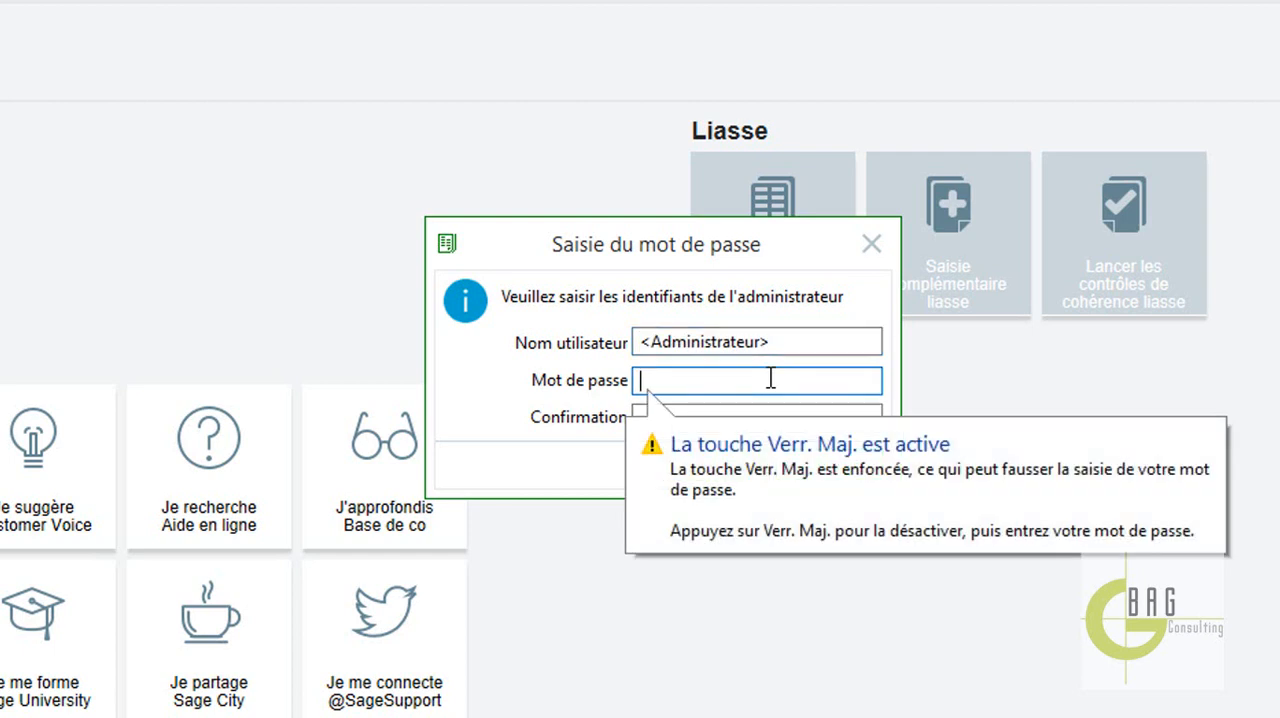
key("Caps_Lock")
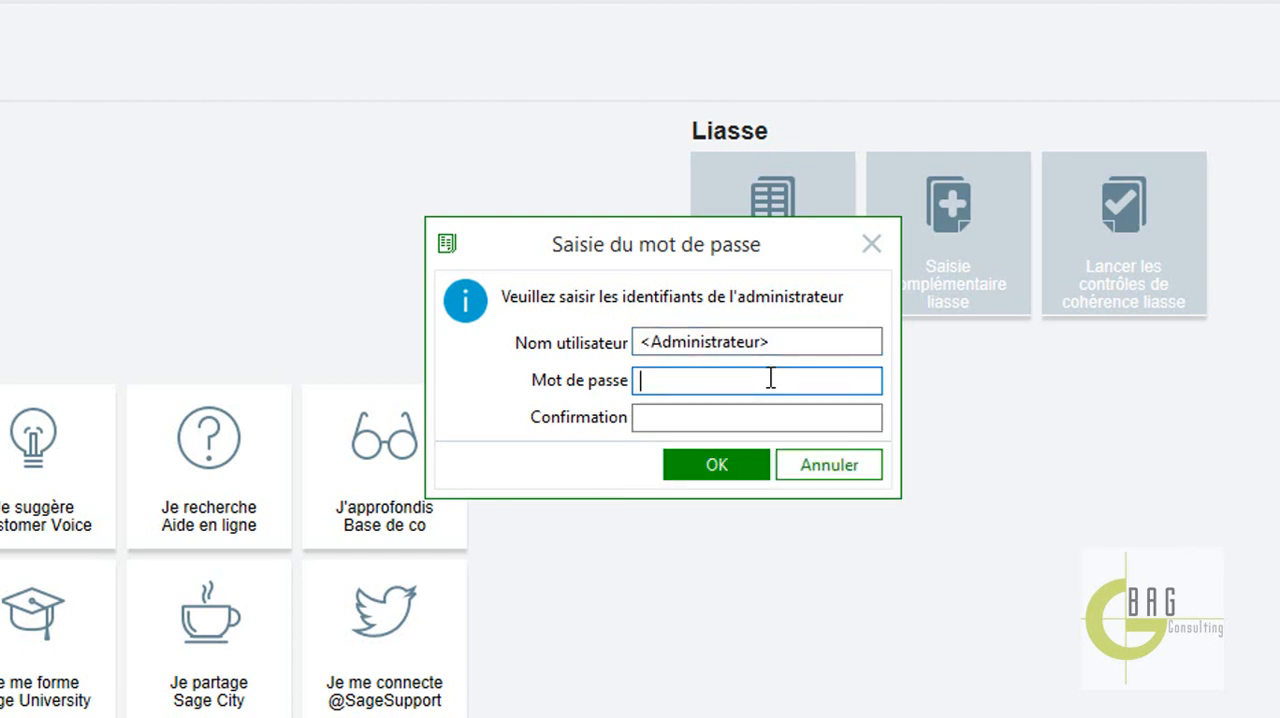
type("a")
key("BackSpace")
key("Caps_Lock")
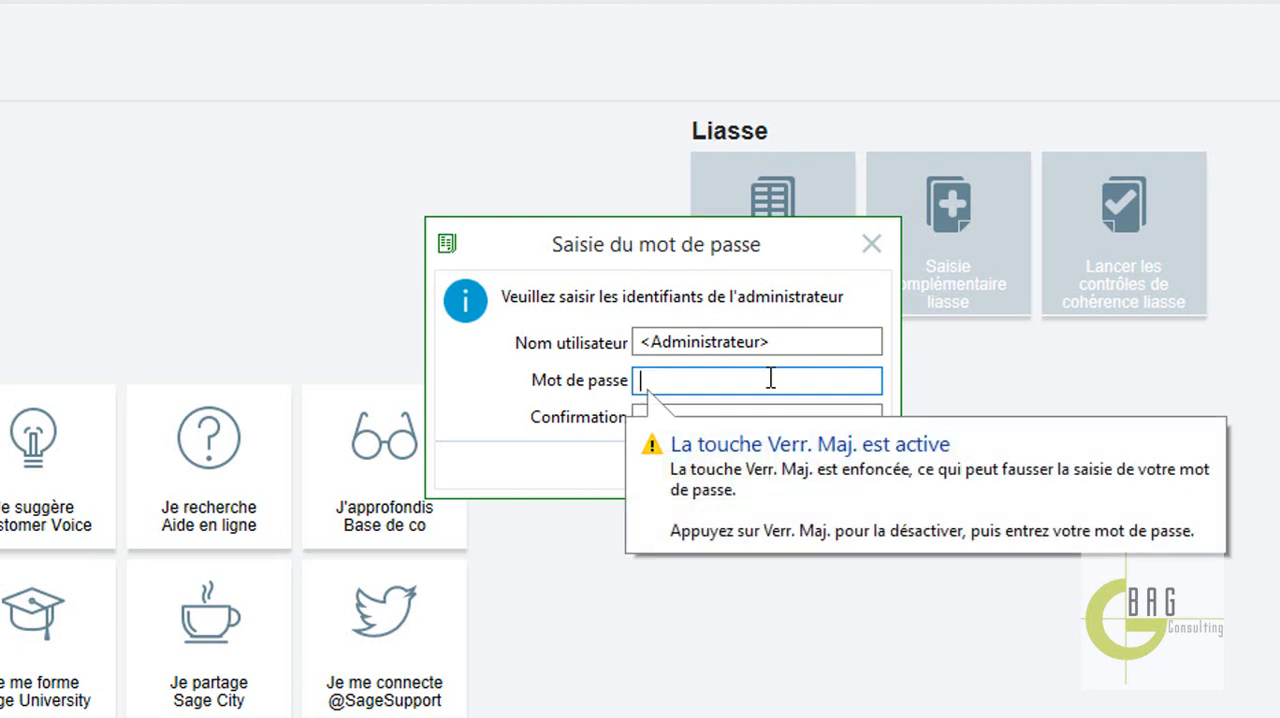
type("******")
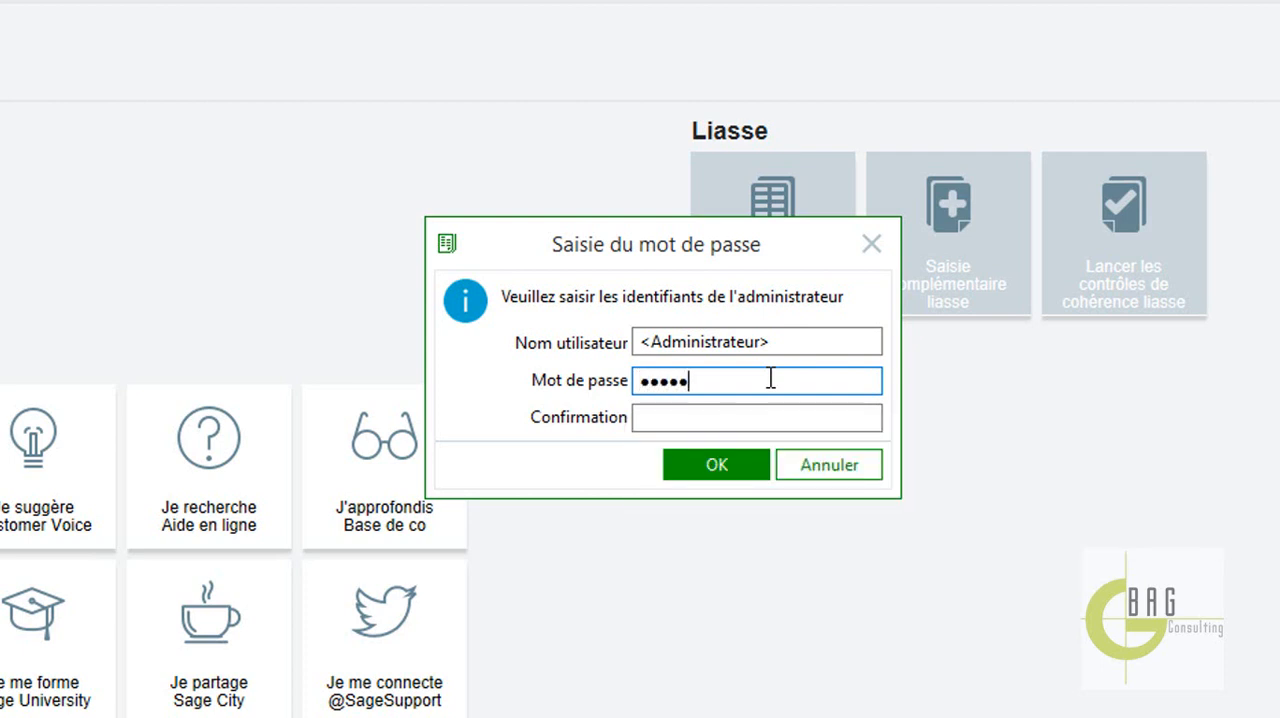
type("*****")
key("Tab")
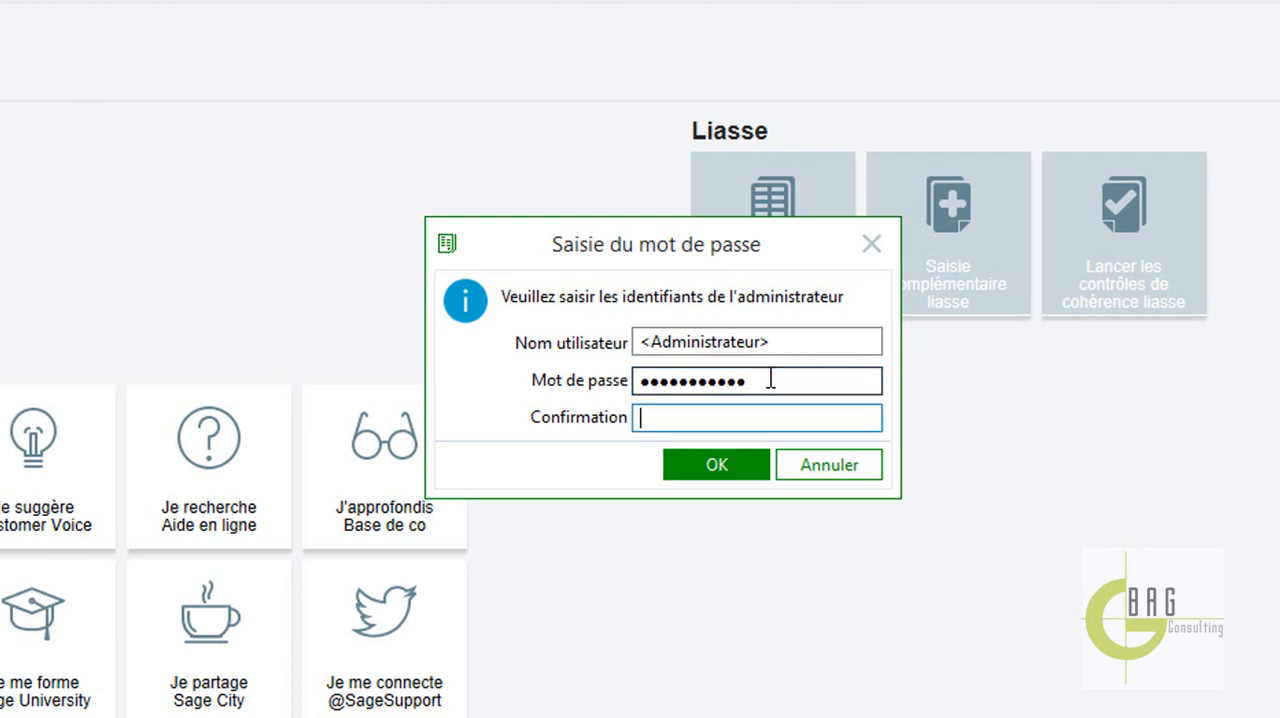
type("**********")
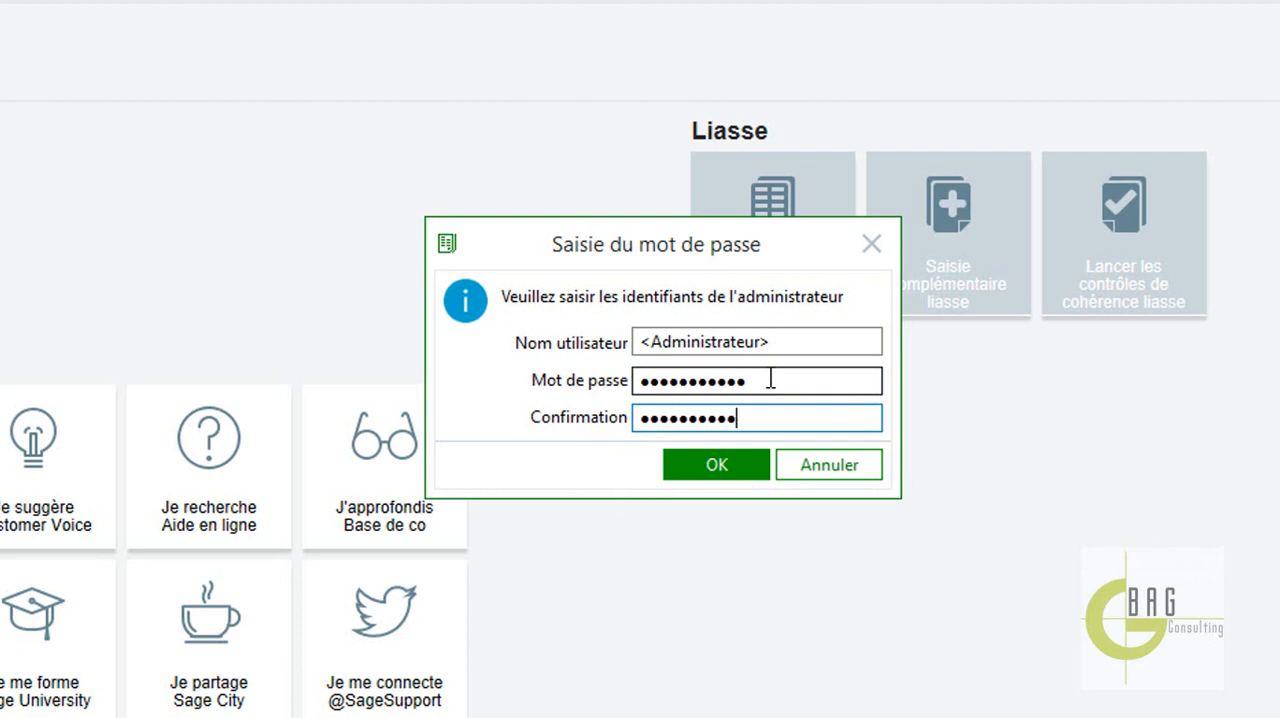
key("Return")
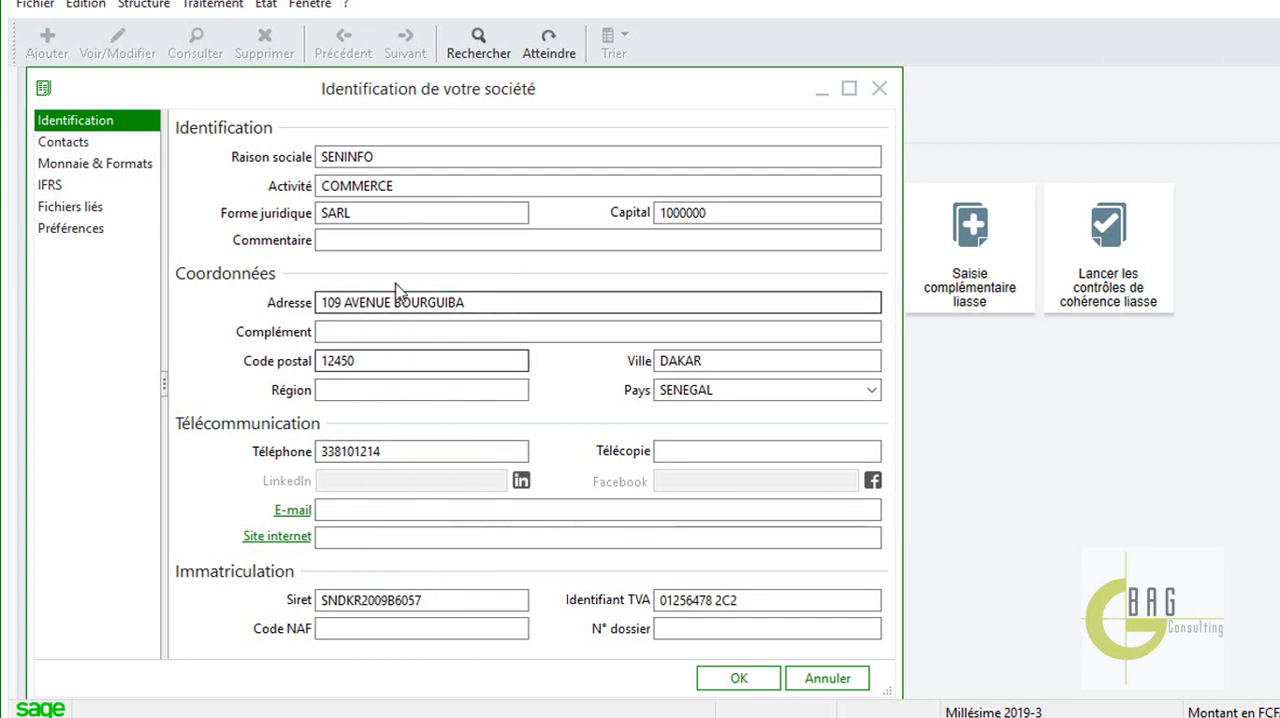
Validate the company identification sheet and close the company parameters.
left_click(736, 678)
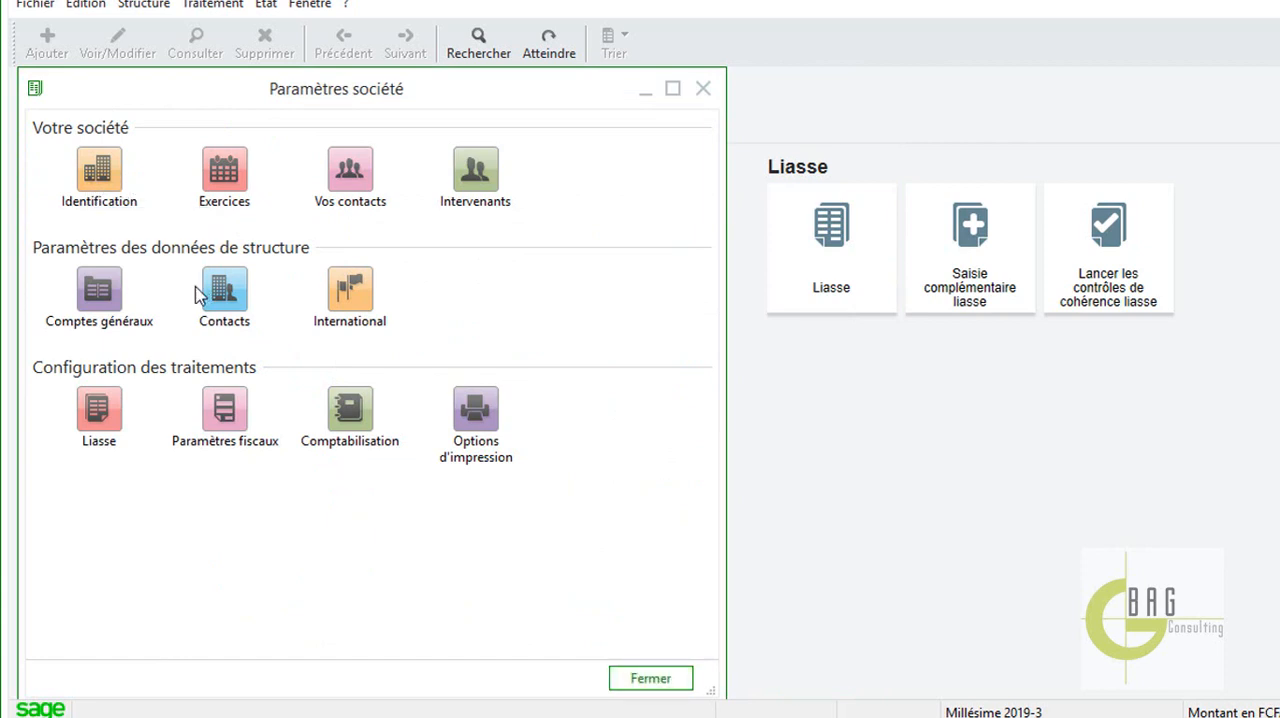
left_click(703, 88)
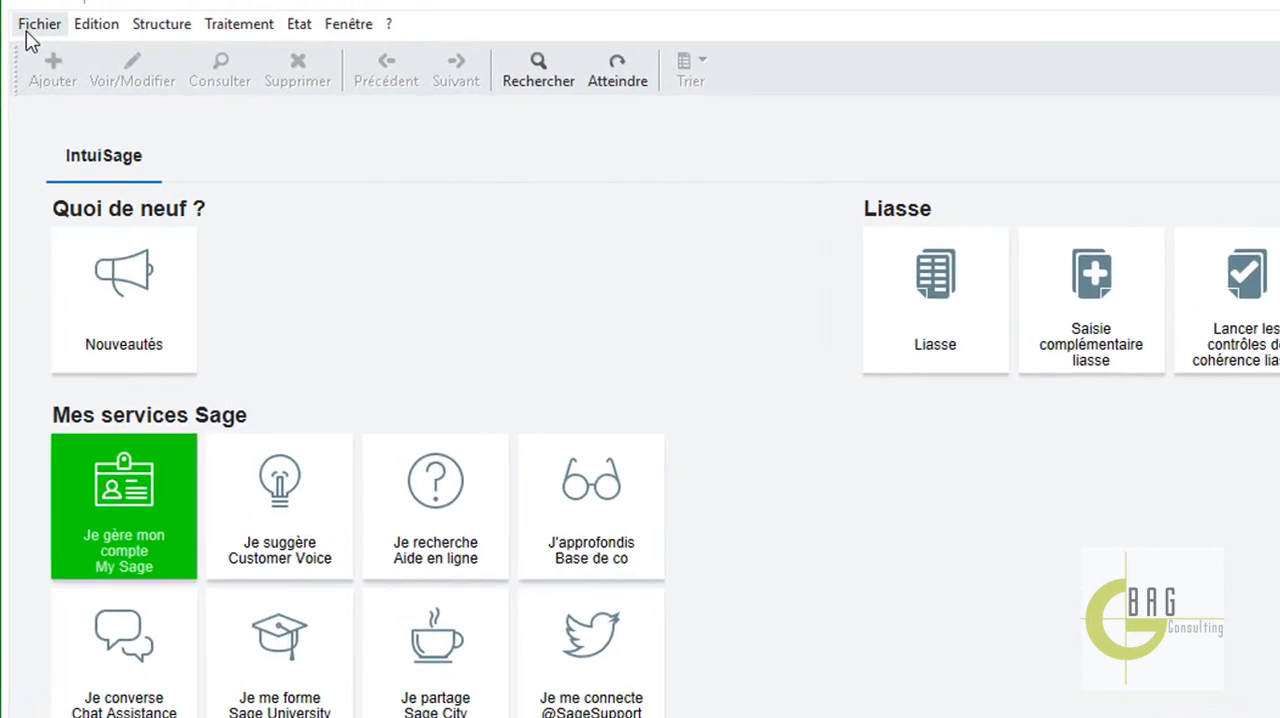
In the company's Liasse parameters, set the balance integration method to Importation.
left_click(35, 4)
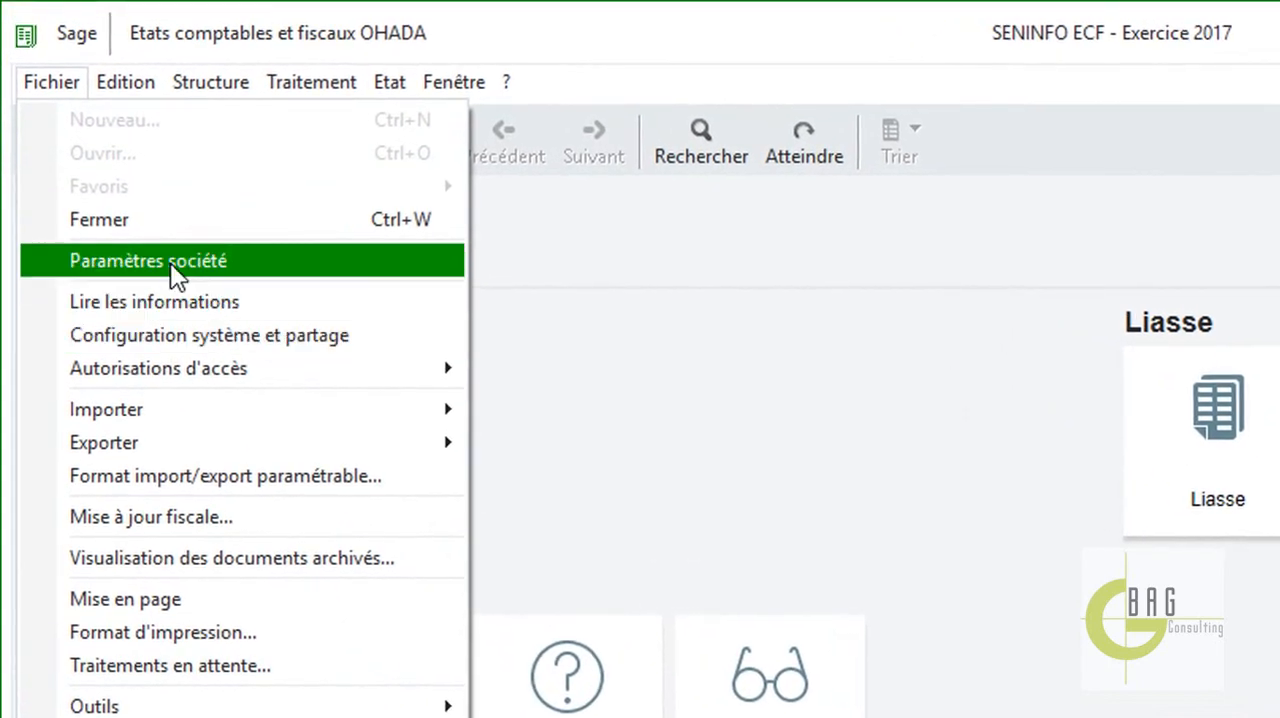
left_click(117, 124)
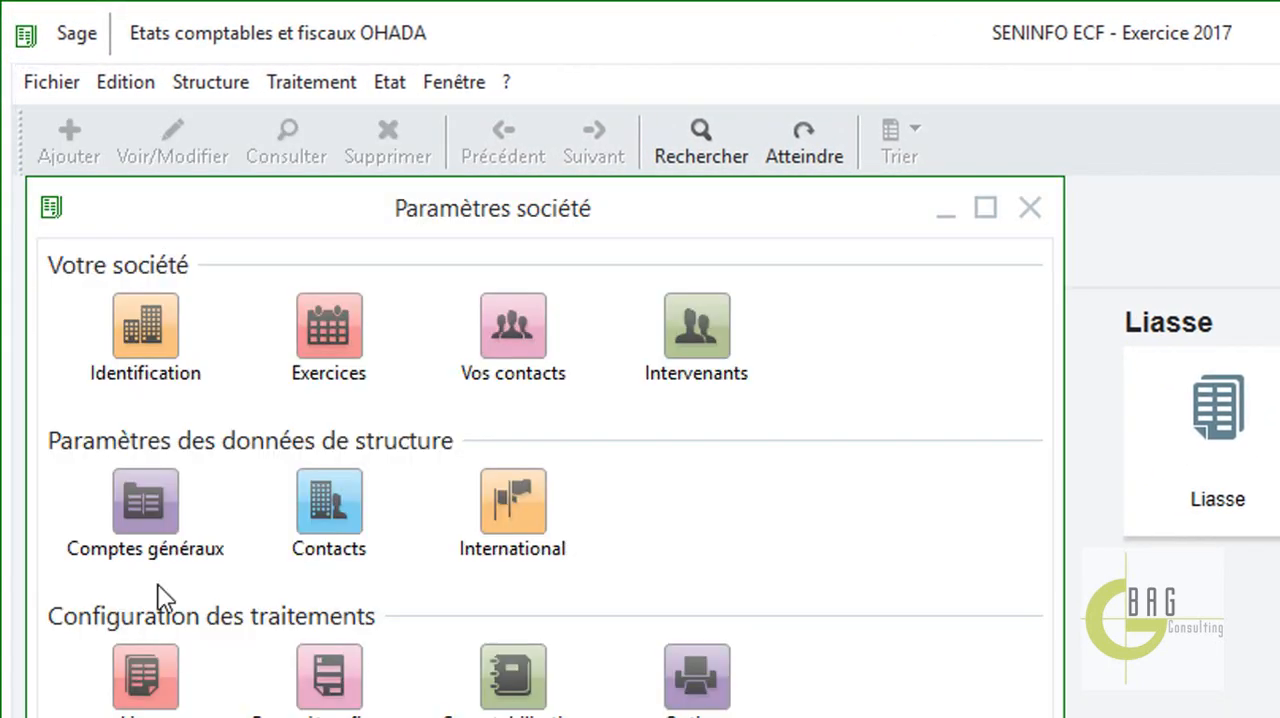
left_click(157, 674)
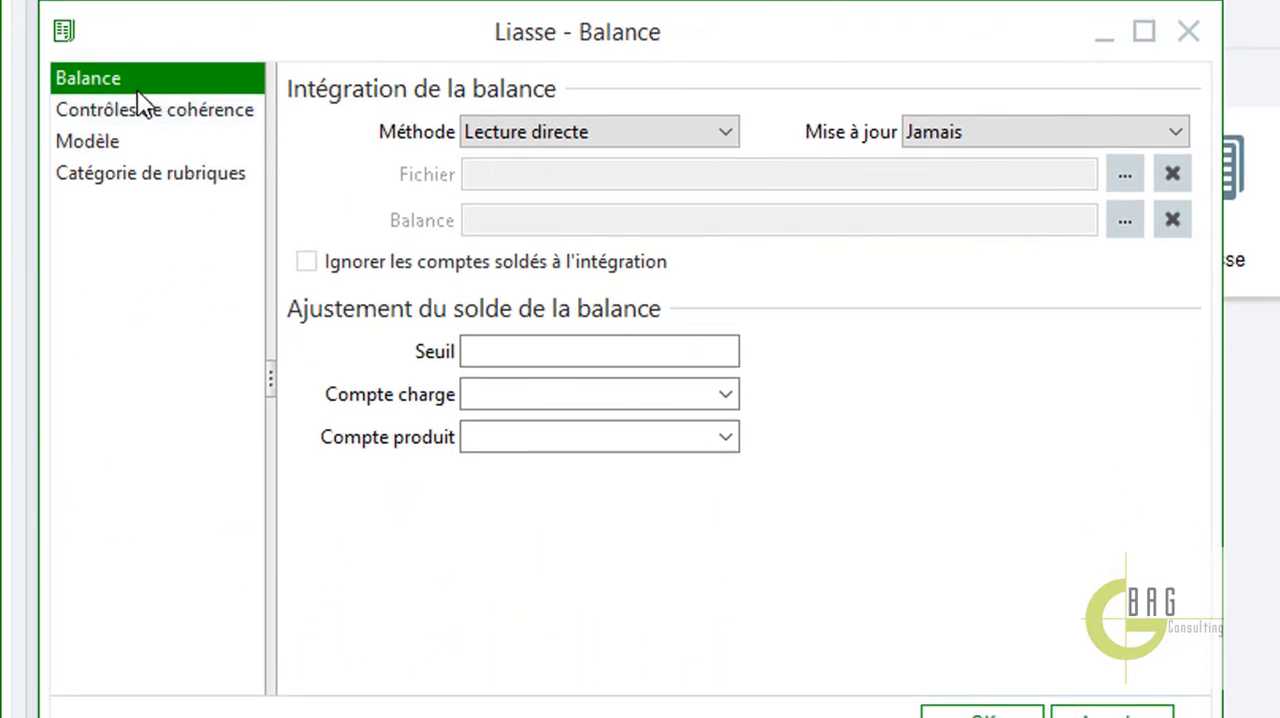
left_click(726, 132)
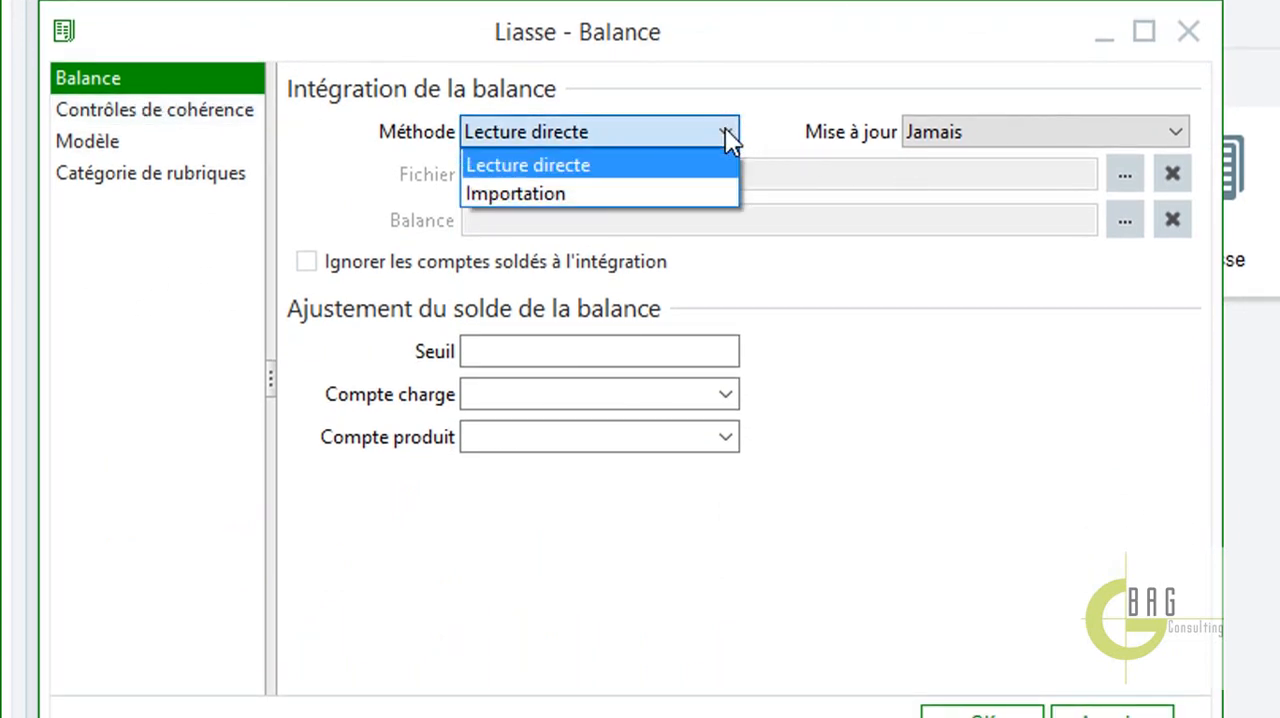
left_click(700, 193)
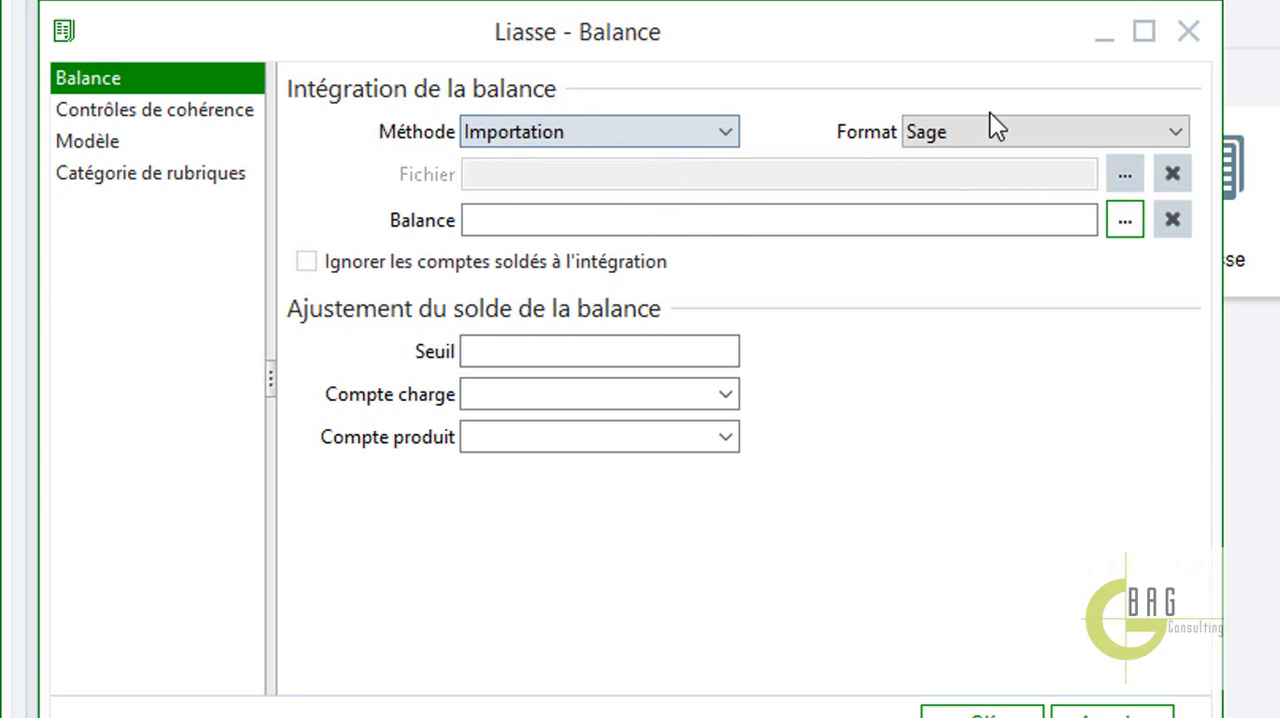
Set the balance import format to Paramétrable, validate the Liasse settings, and close the company parameters.
left_click(1168, 135)
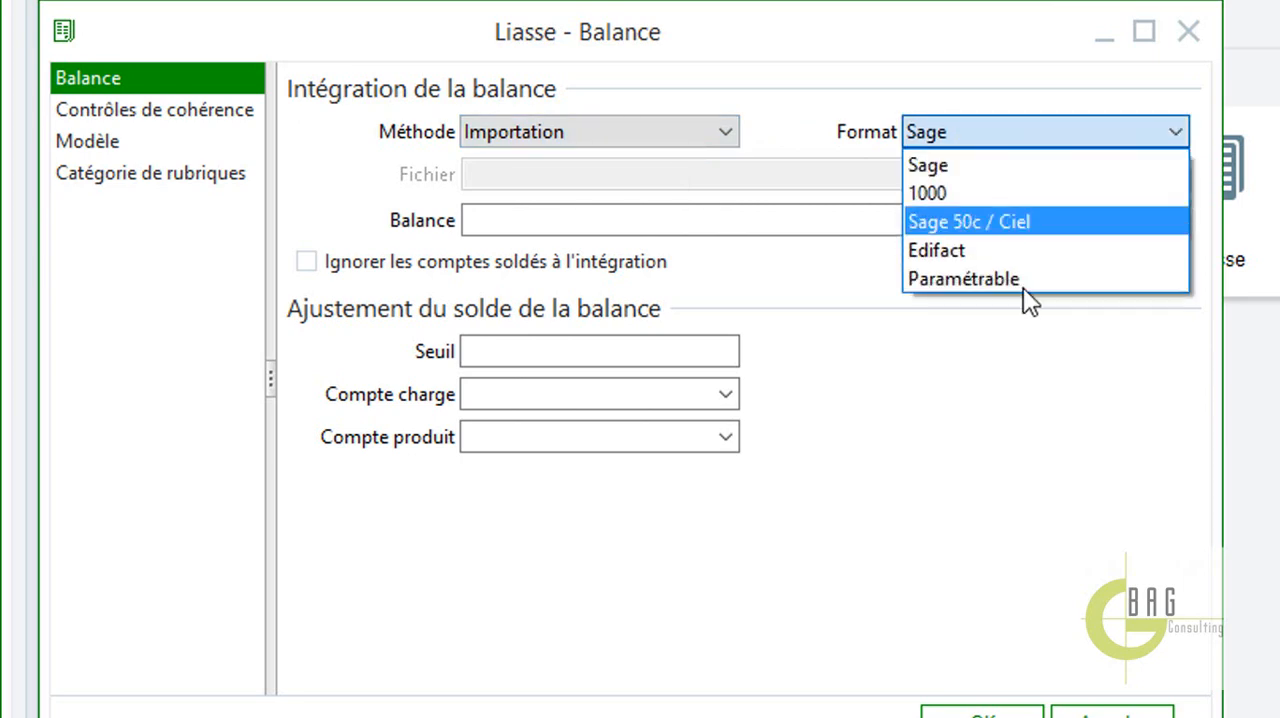
left_click(1018, 283)
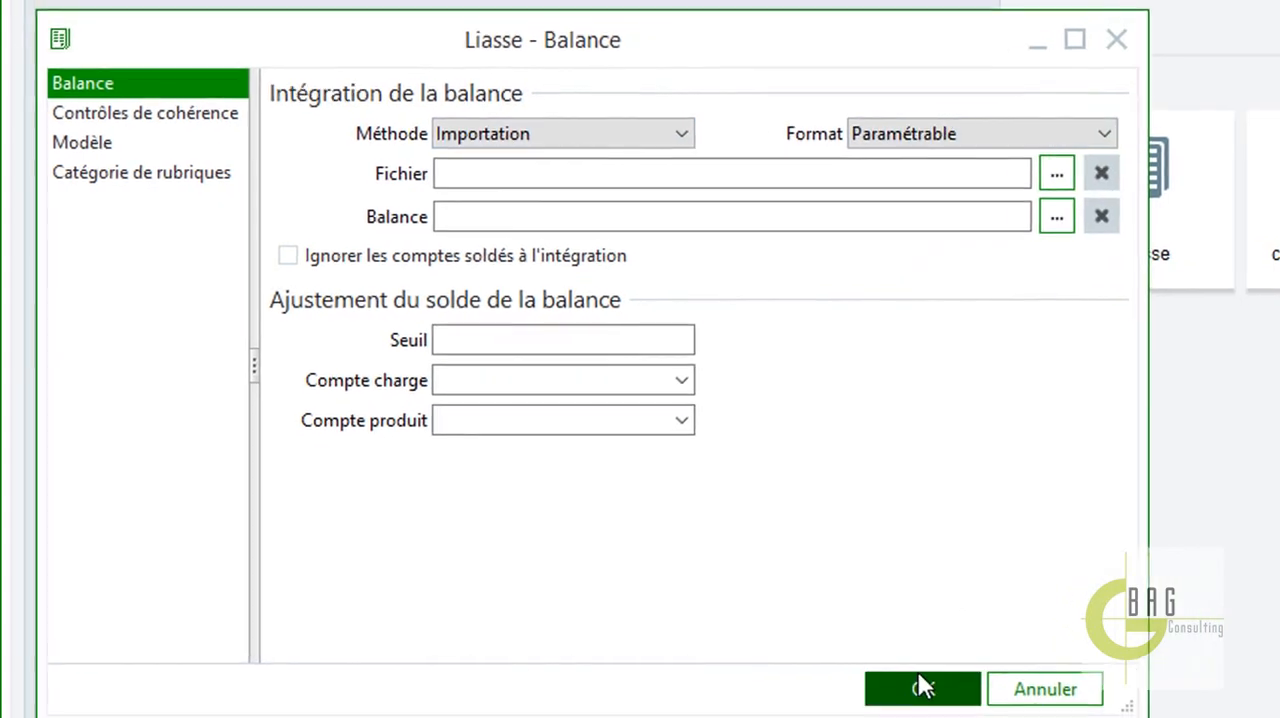
left_click(982, 712)
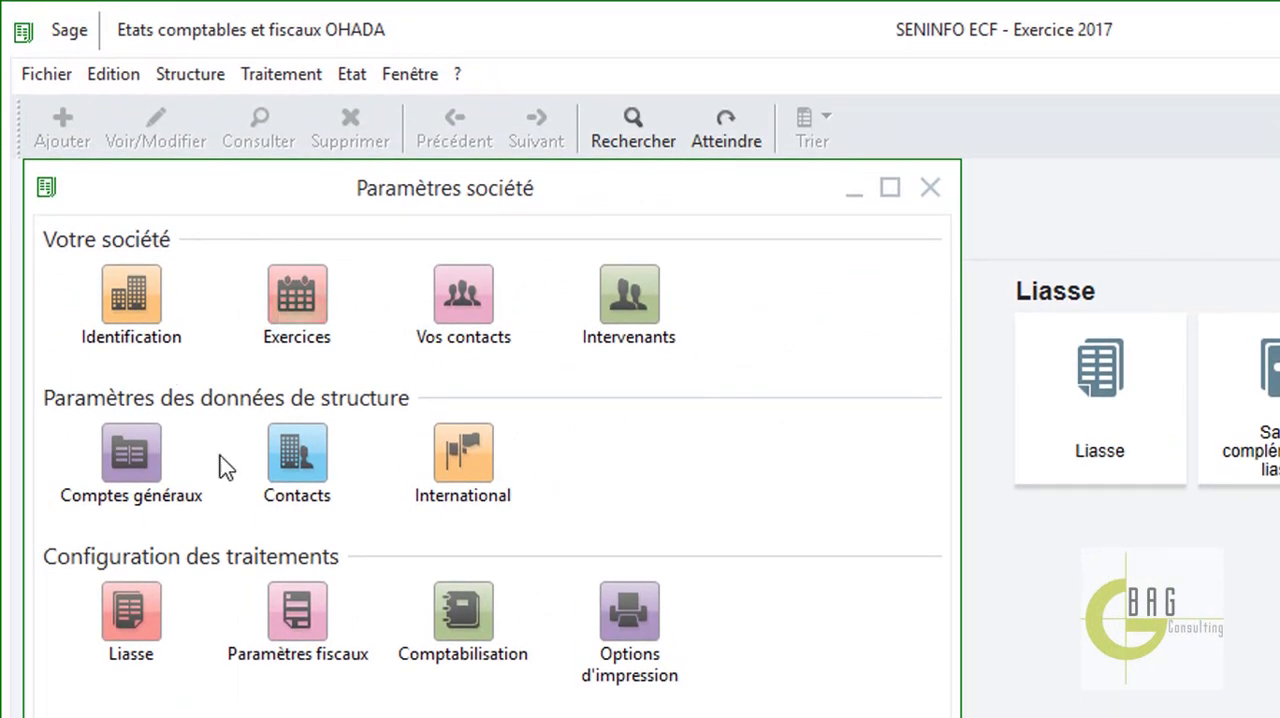
left_click(140, 472)
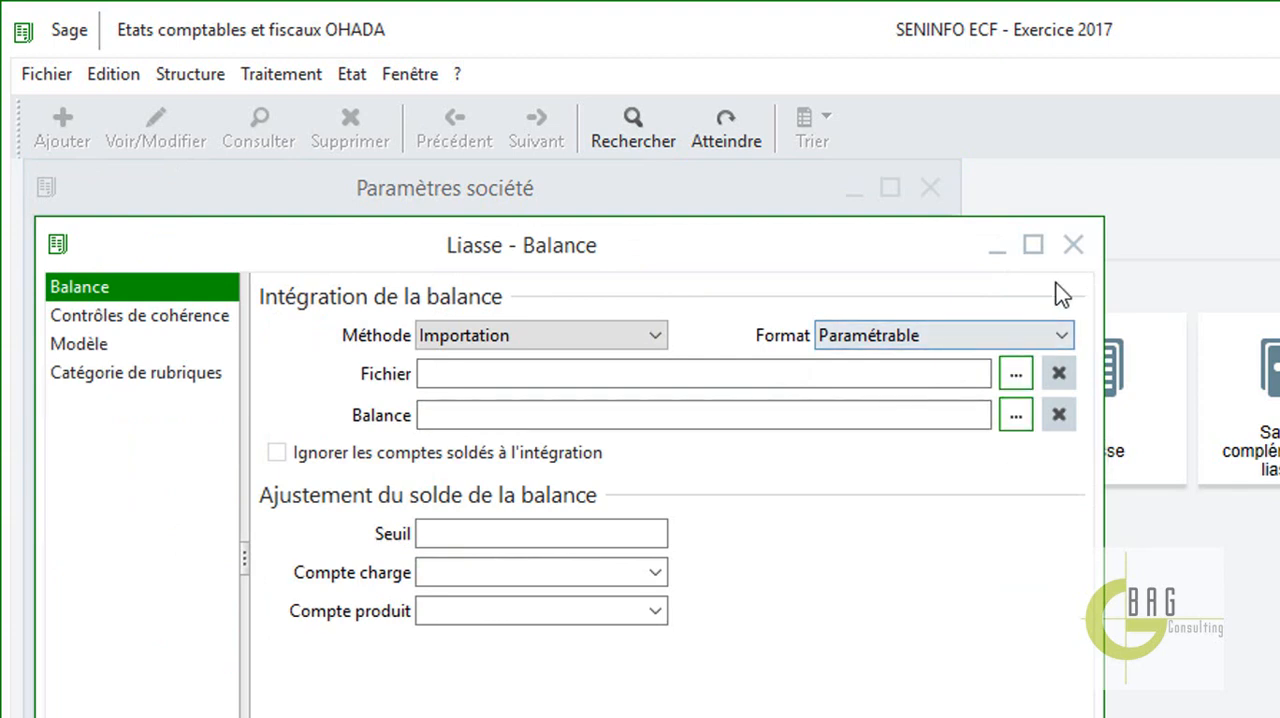
left_click(1073, 245)
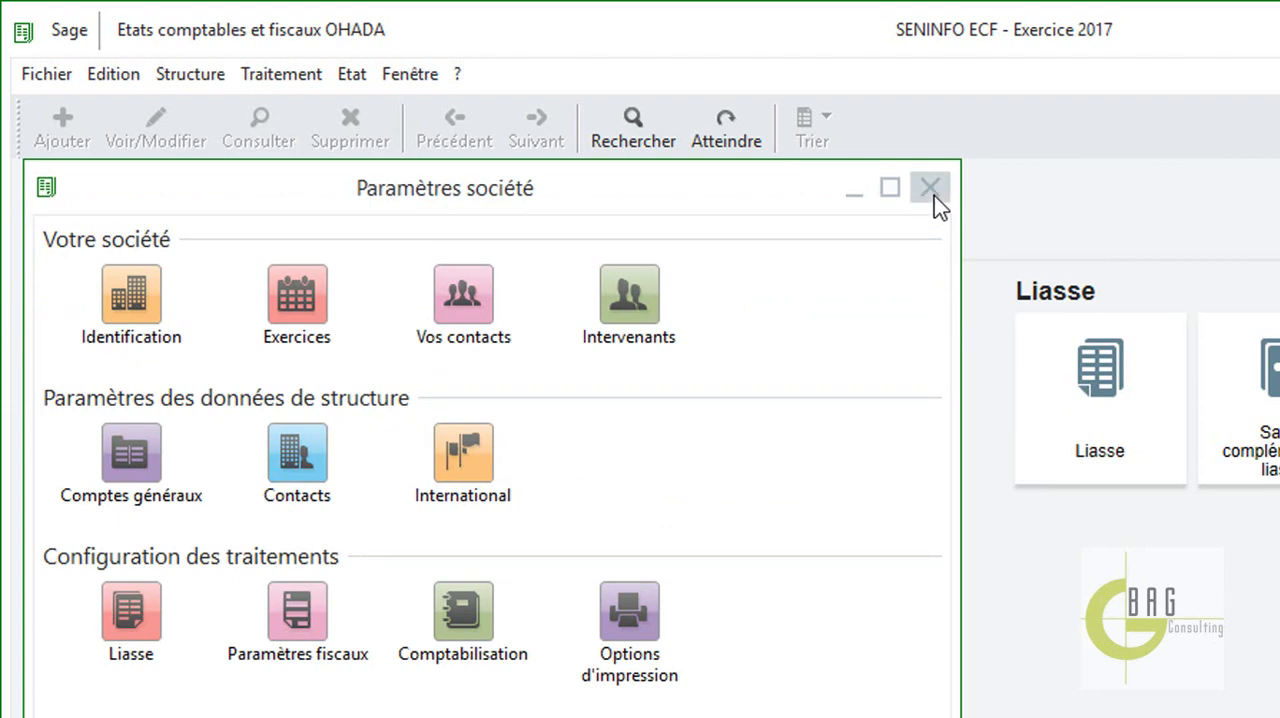
left_click(934, 196)
Create a new parametrable import/export format file named Balance 2 on the Bureau.
left_click(50, 77)
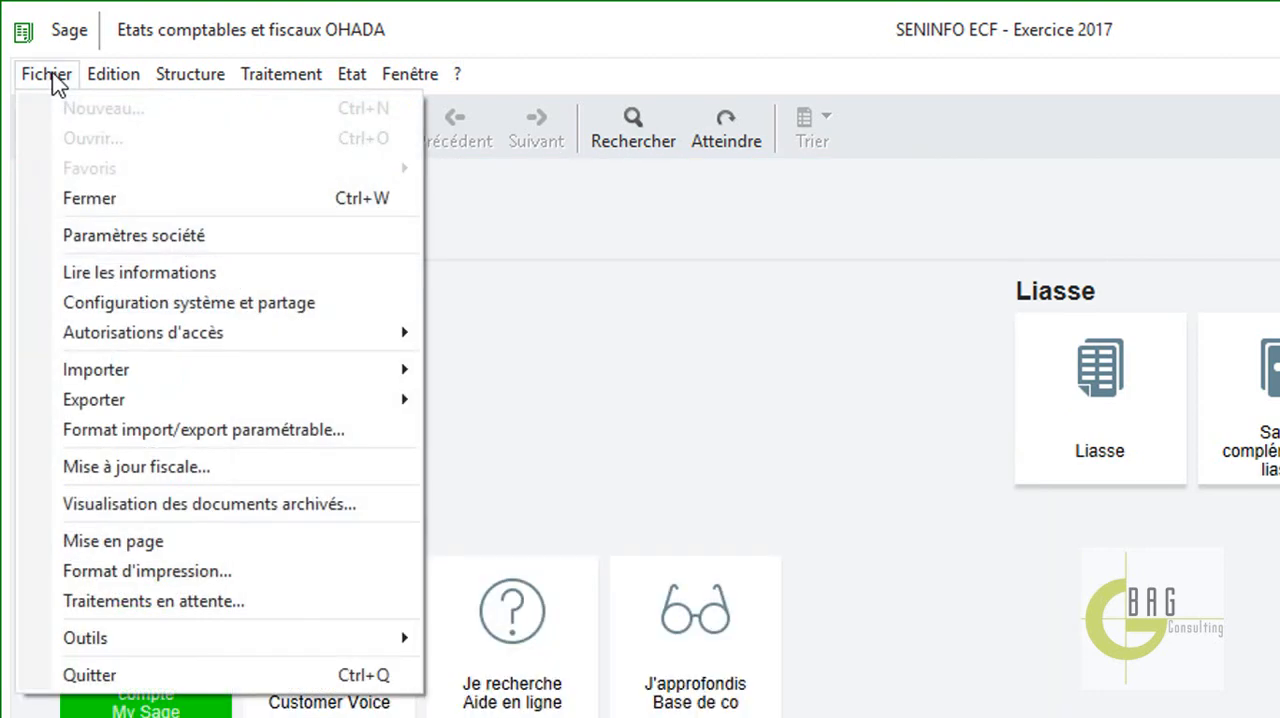
left_click(138, 437)
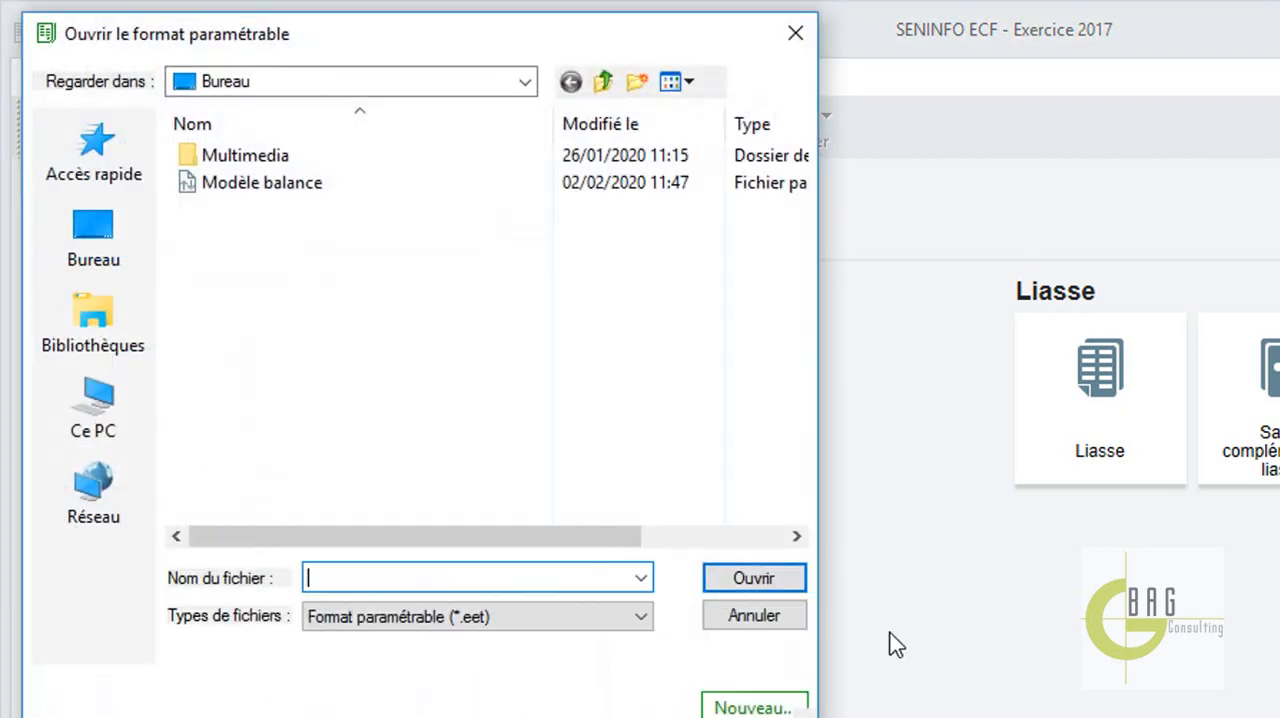
left_click(755, 708)
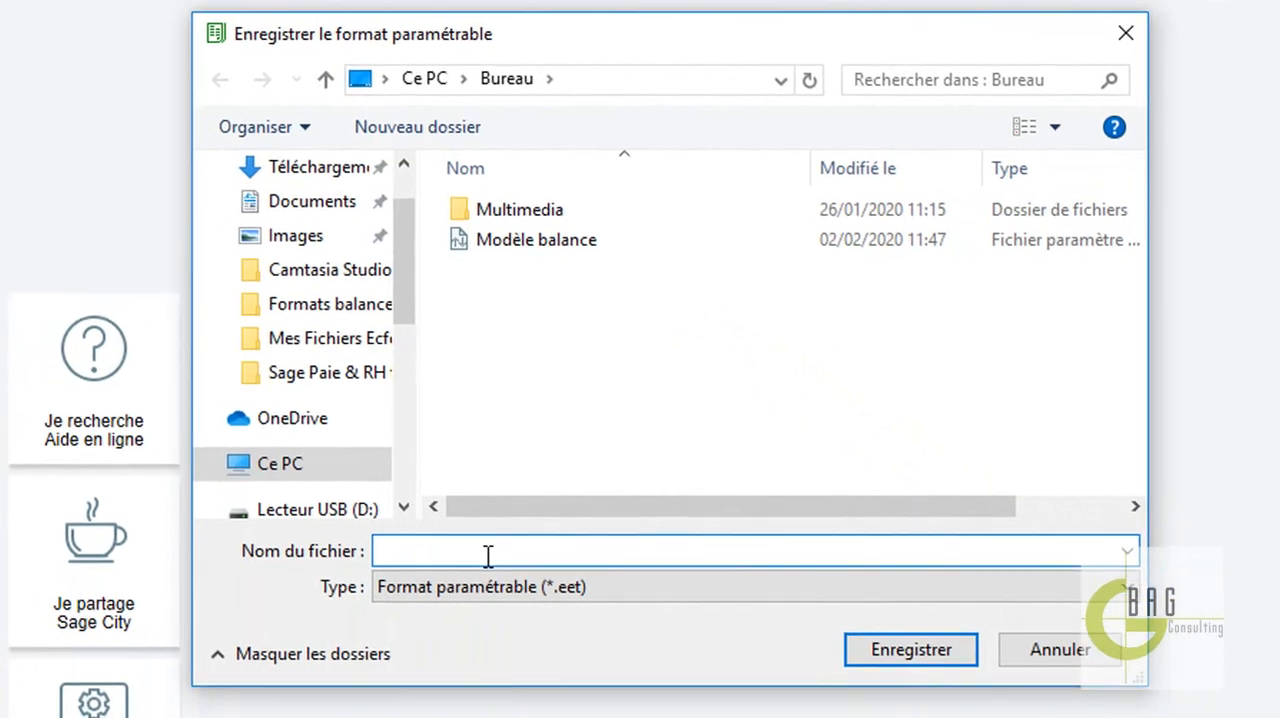
type("bala")
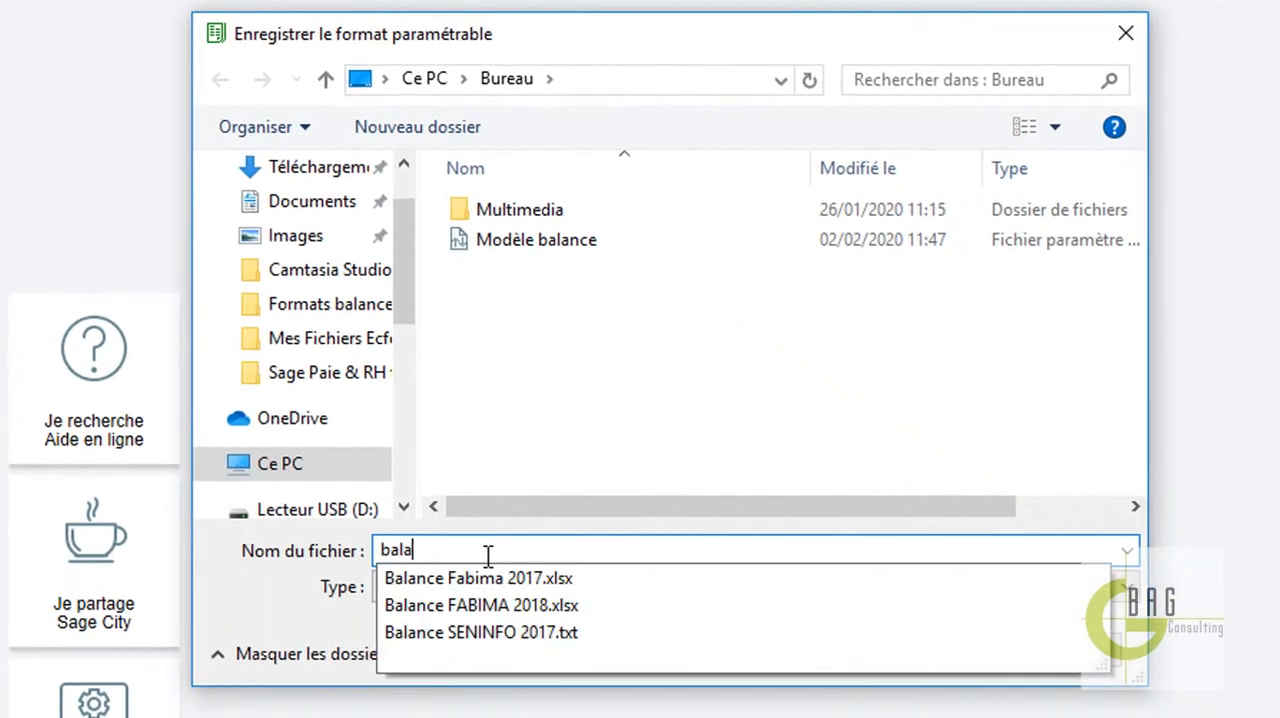
type("nce")
key("BackSpace")
key("BackSpace")
key("BackSpace")
key("BackSpace")
key("BackSpace")
key("BackSpace")
key("BackSpace")
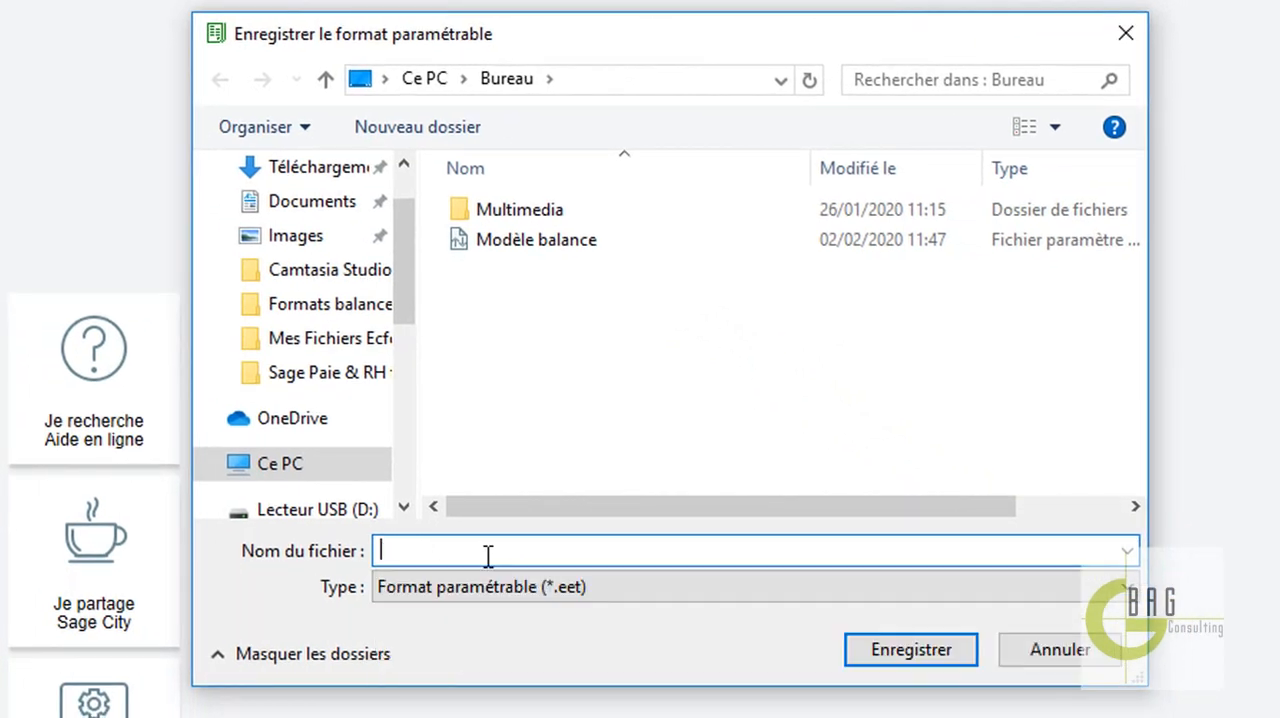
type("Balance")
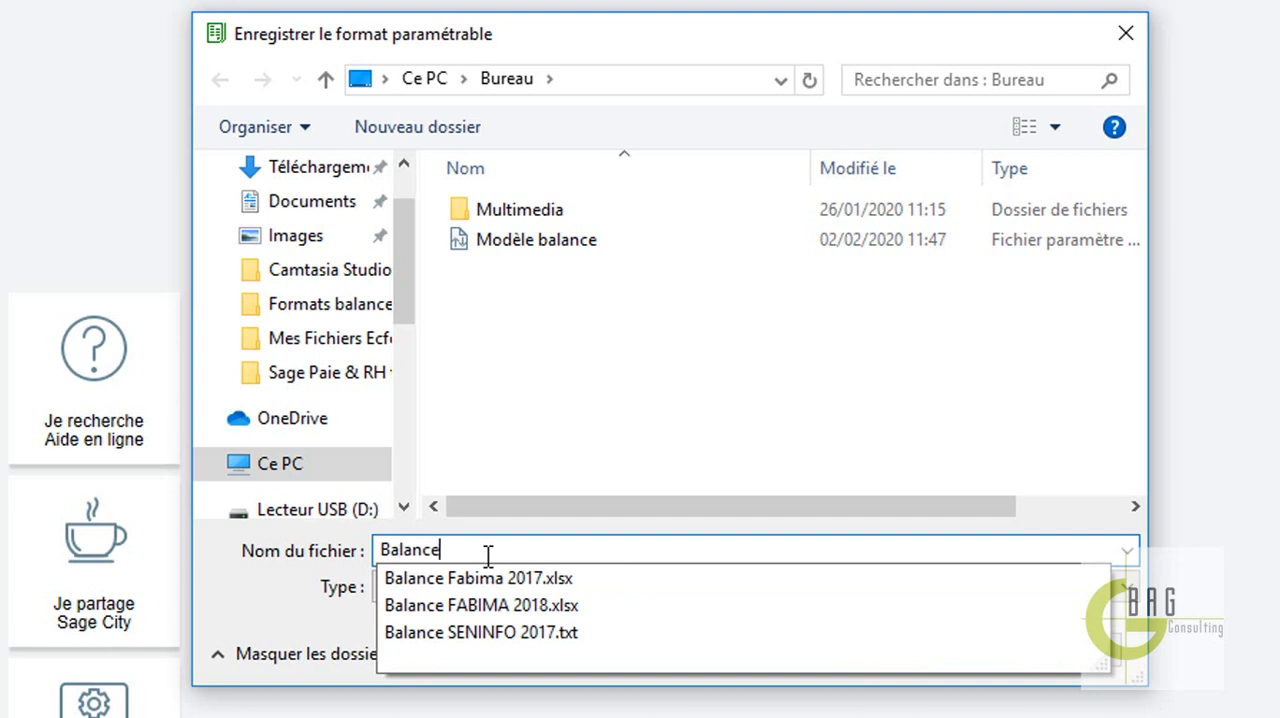
type(" 2")
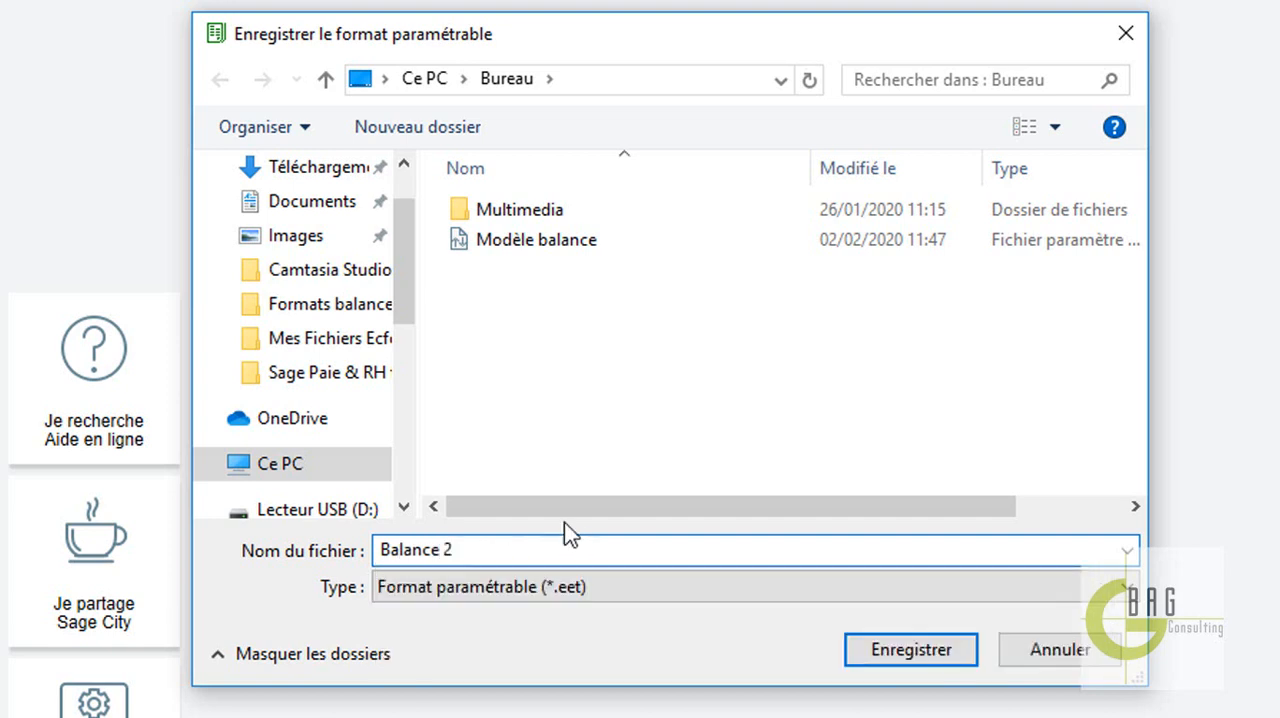
left_click(909, 648)
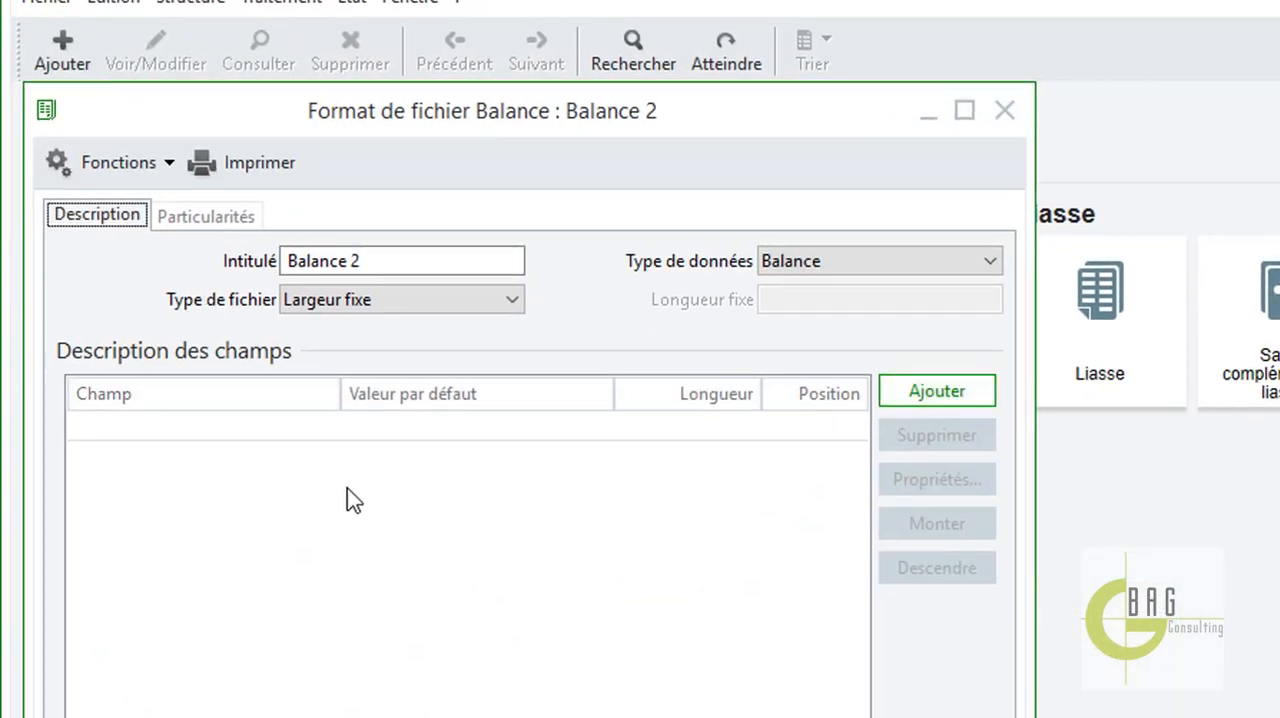
Add the N° compte and Intitulé du compte général fields to the Balance 2 format.
left_click(936, 393)
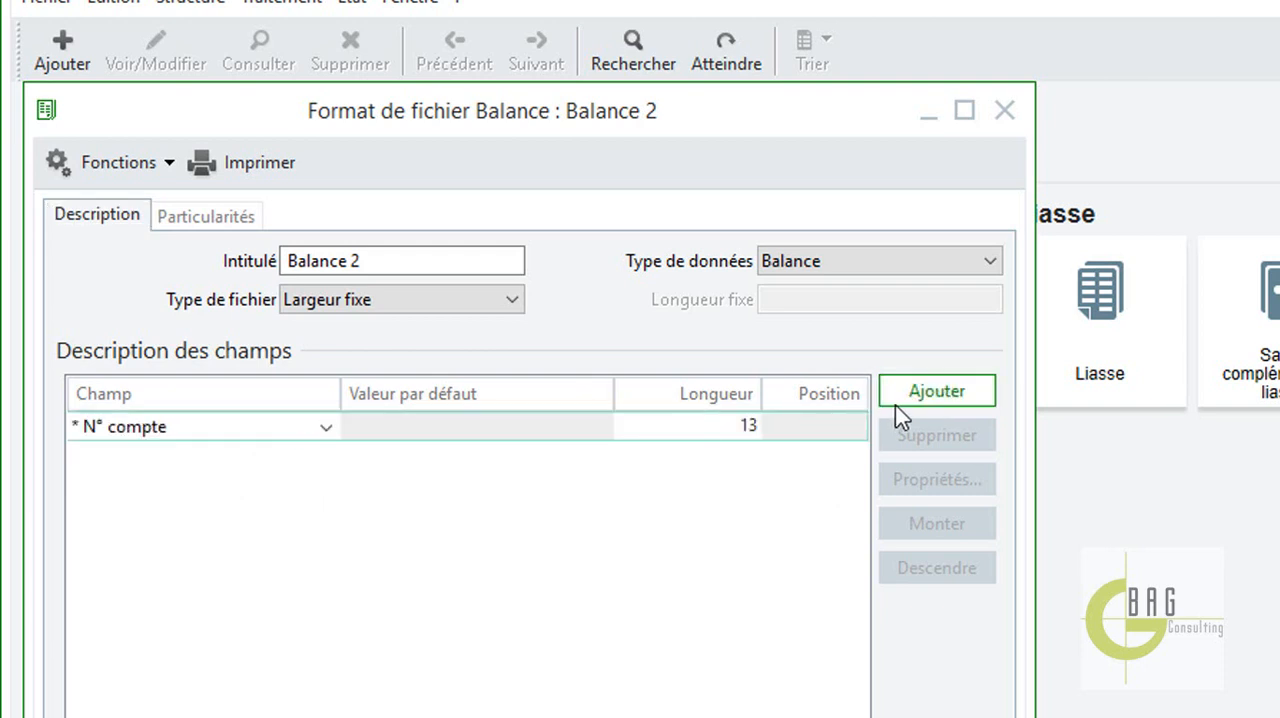
left_click(920, 400)
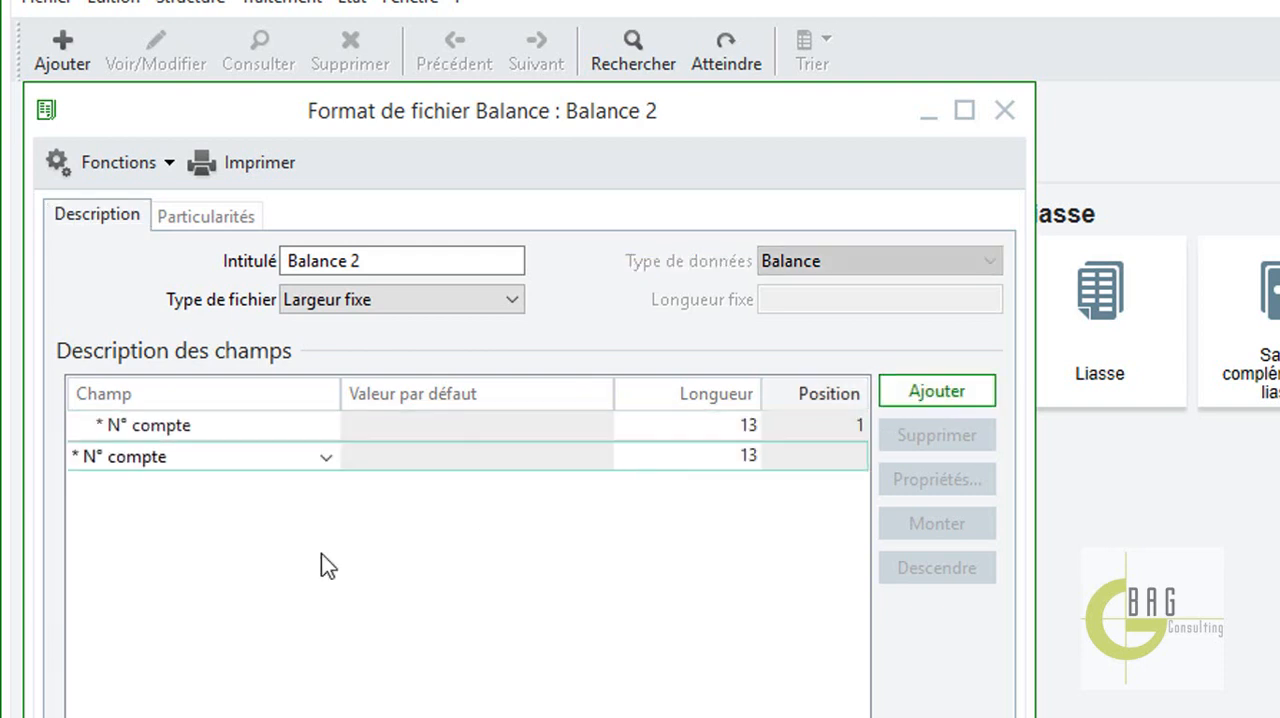
left_click(326, 457)
left_click(250, 480)
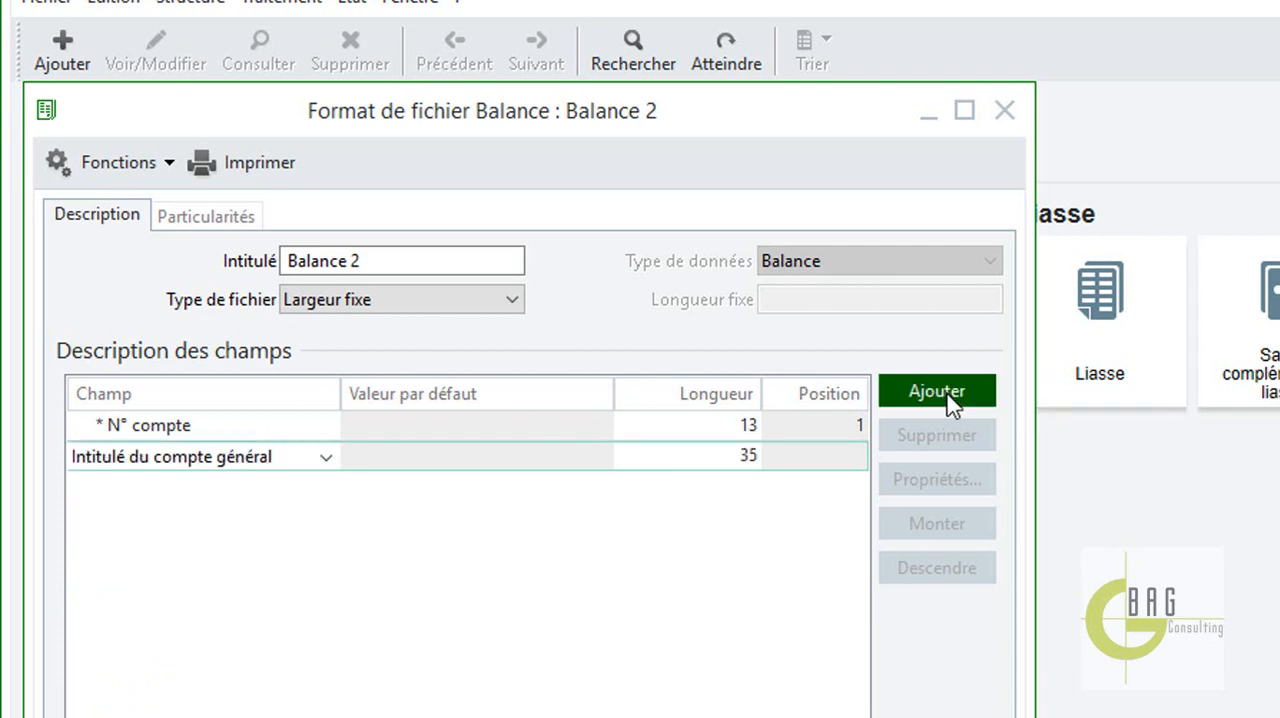
Add the Cumul à-nouveau débit and Cumul à-nouveau crédit fields to the format description.
left_click(948, 396)
left_click(327, 482)
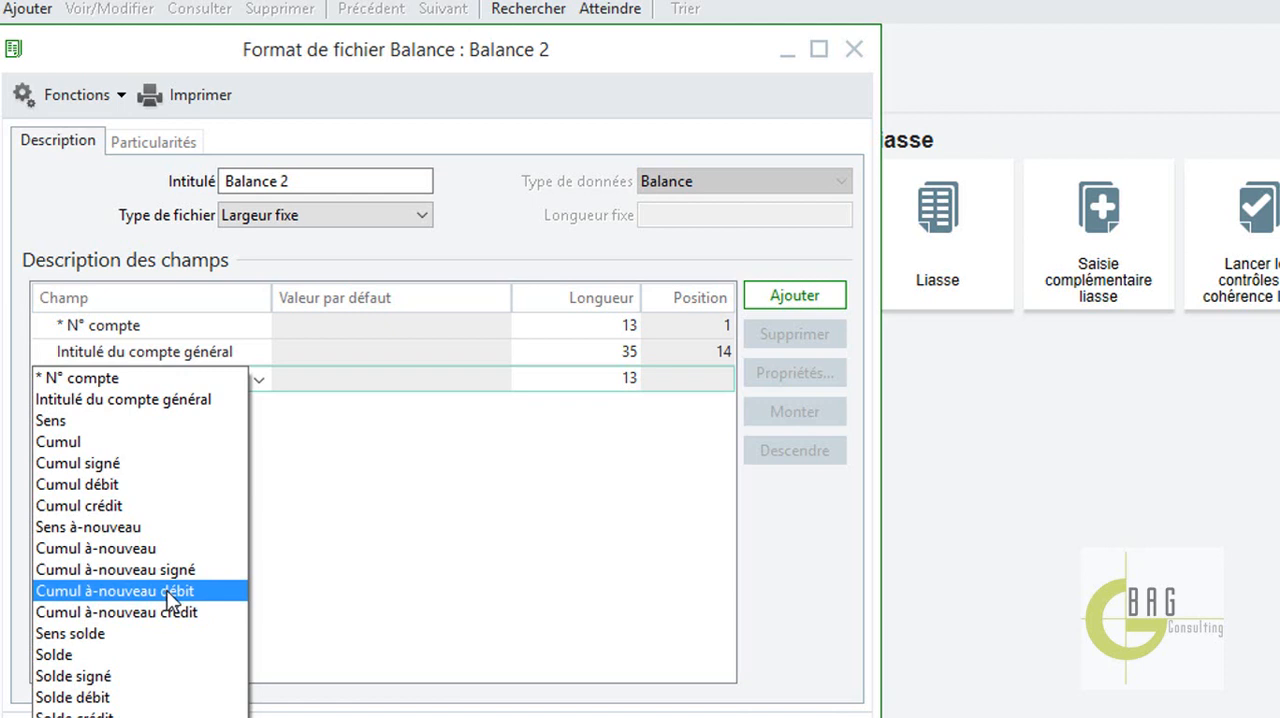
left_click(170, 600)
left_click(797, 302)
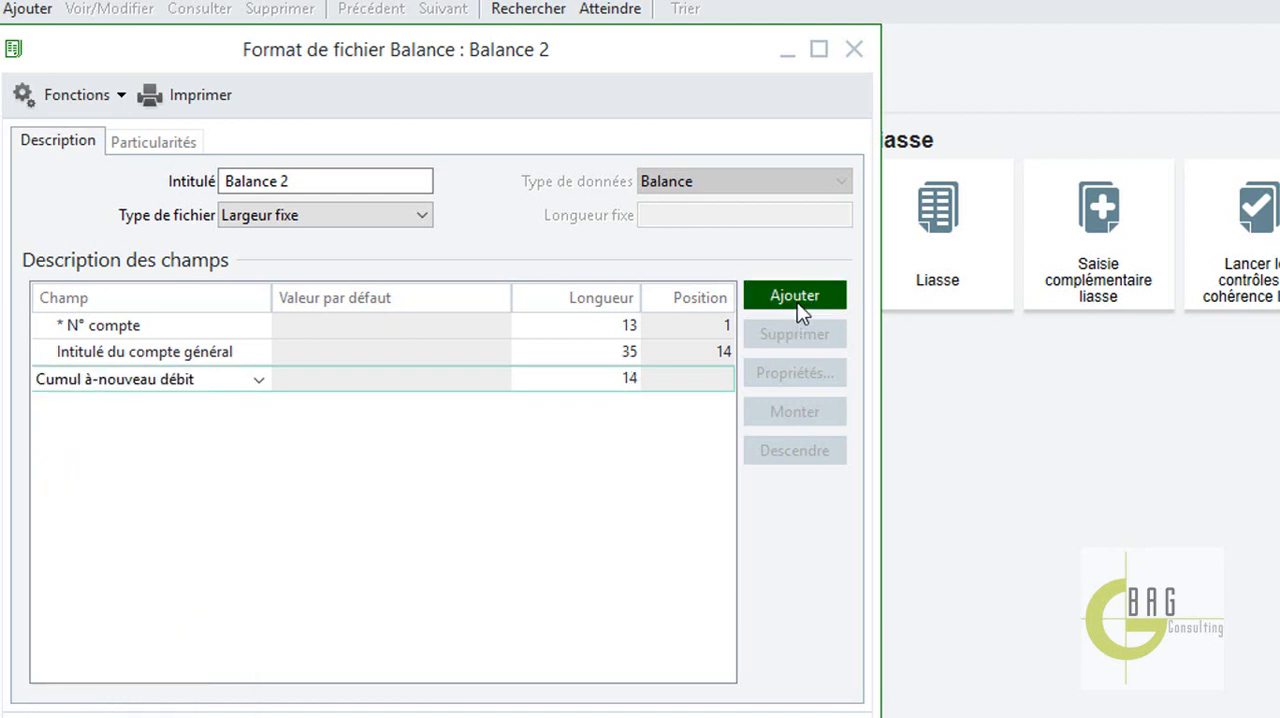
left_click(255, 408)
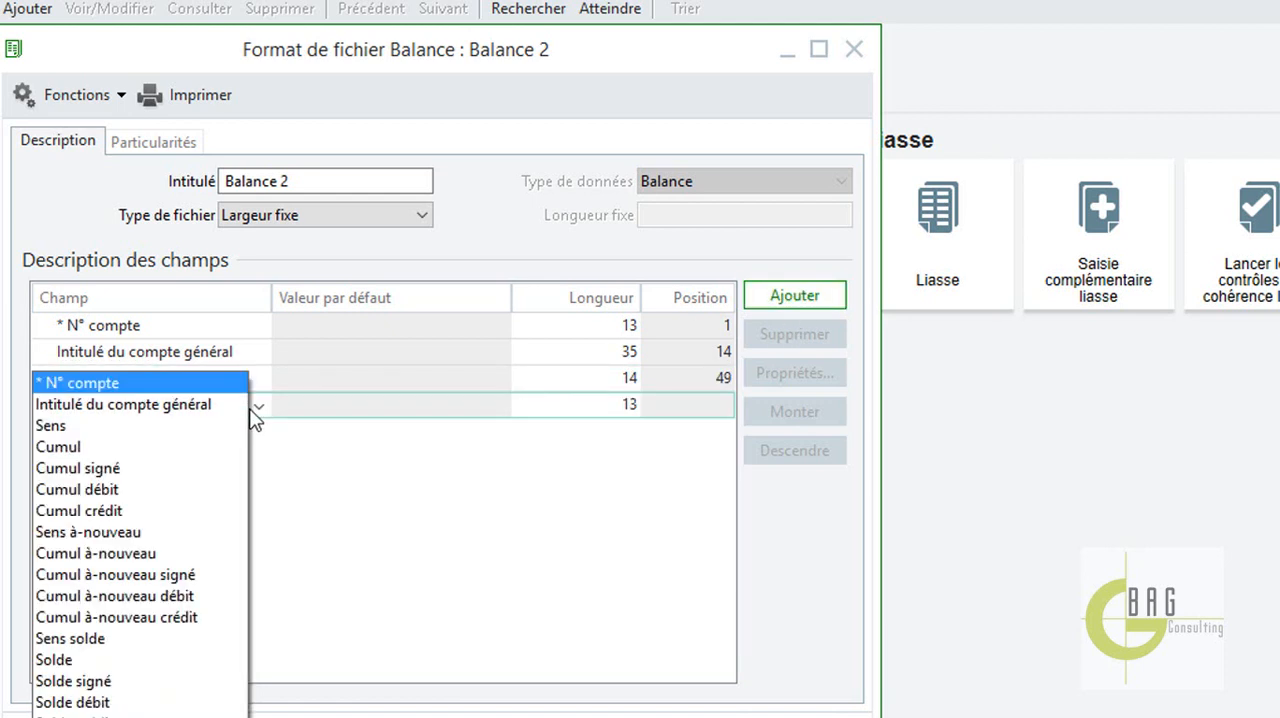
left_click(183, 620)
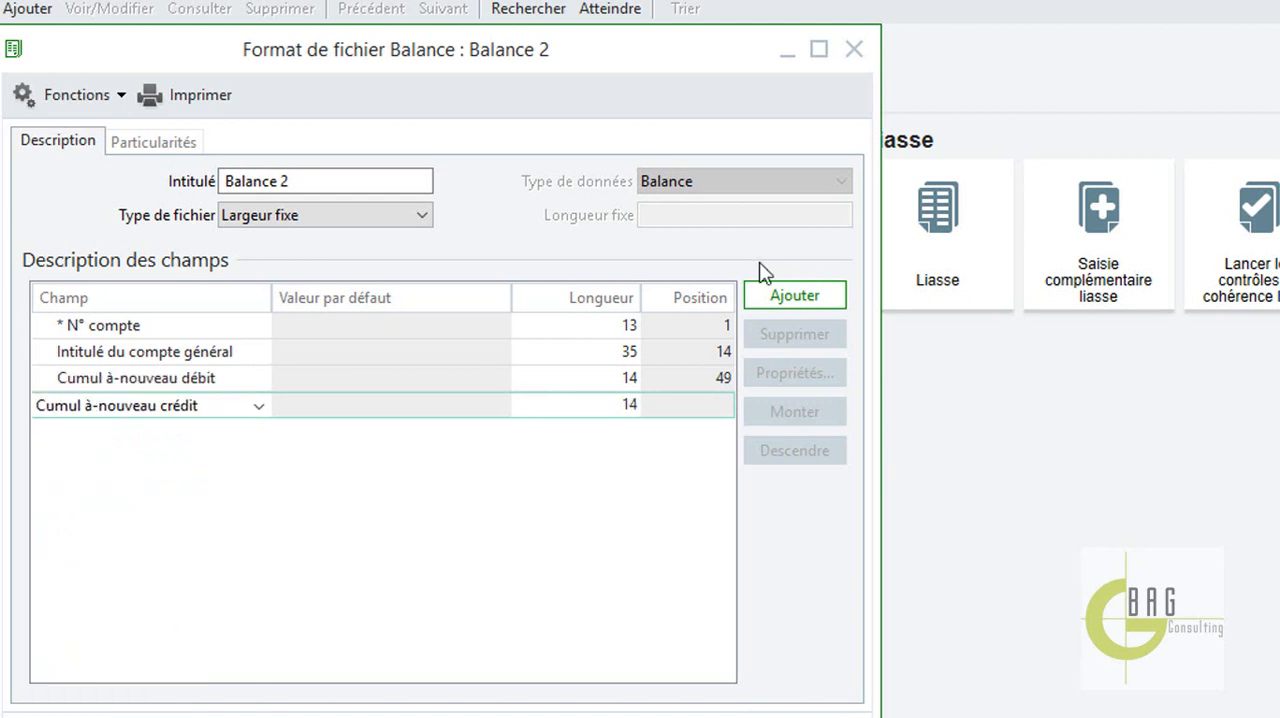
Add the Cumul débit and Cumul crédit fields to the format description.
left_click(785, 295)
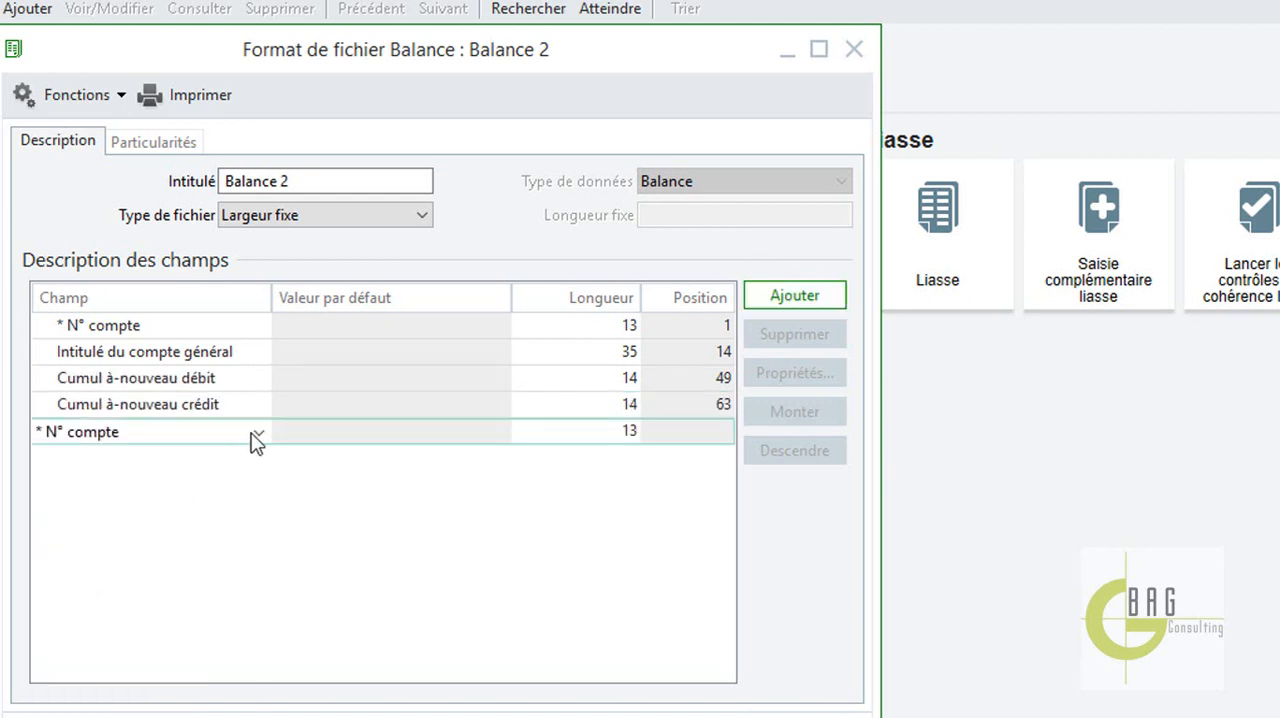
left_click(256, 437)
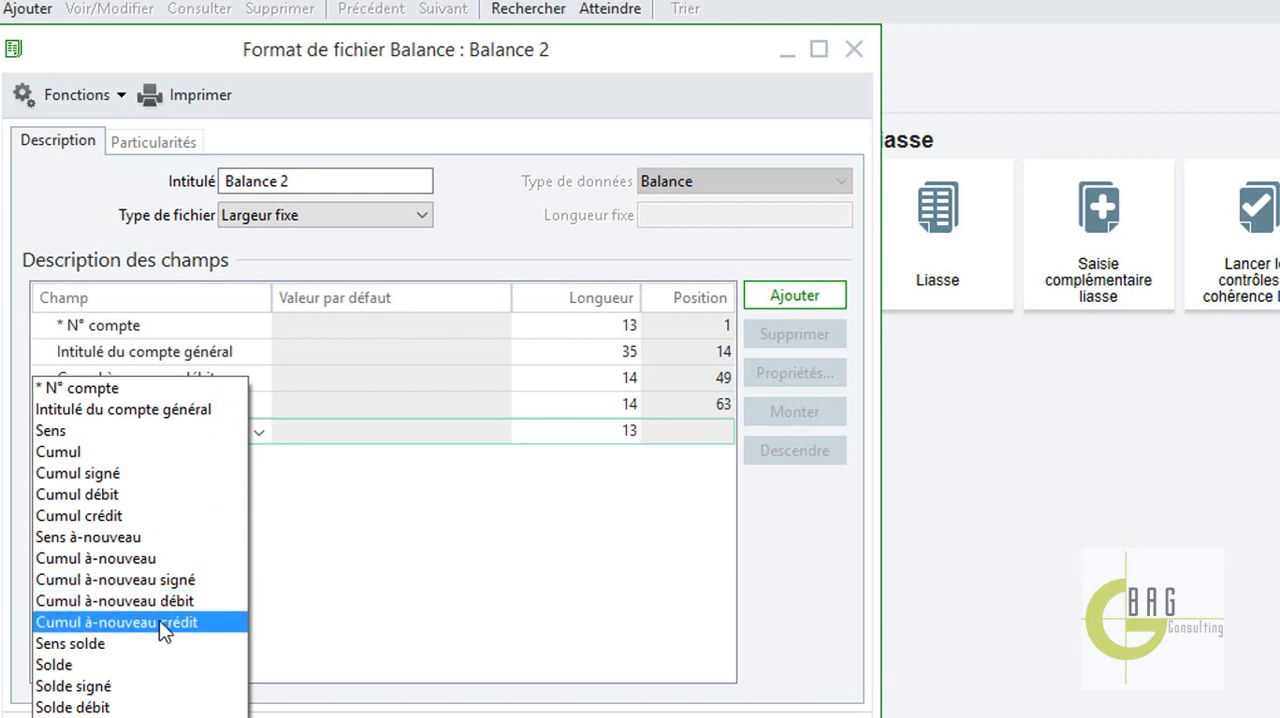
left_click(145, 505)
left_click(822, 295)
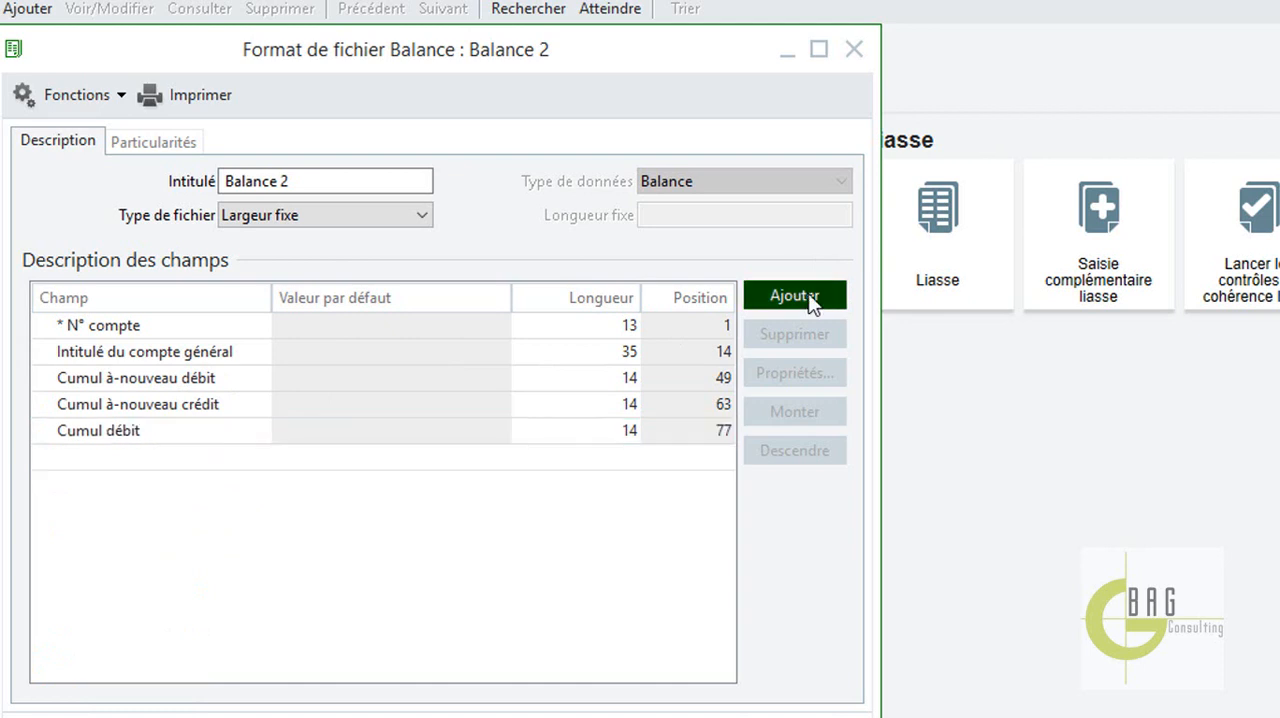
left_click(260, 461)
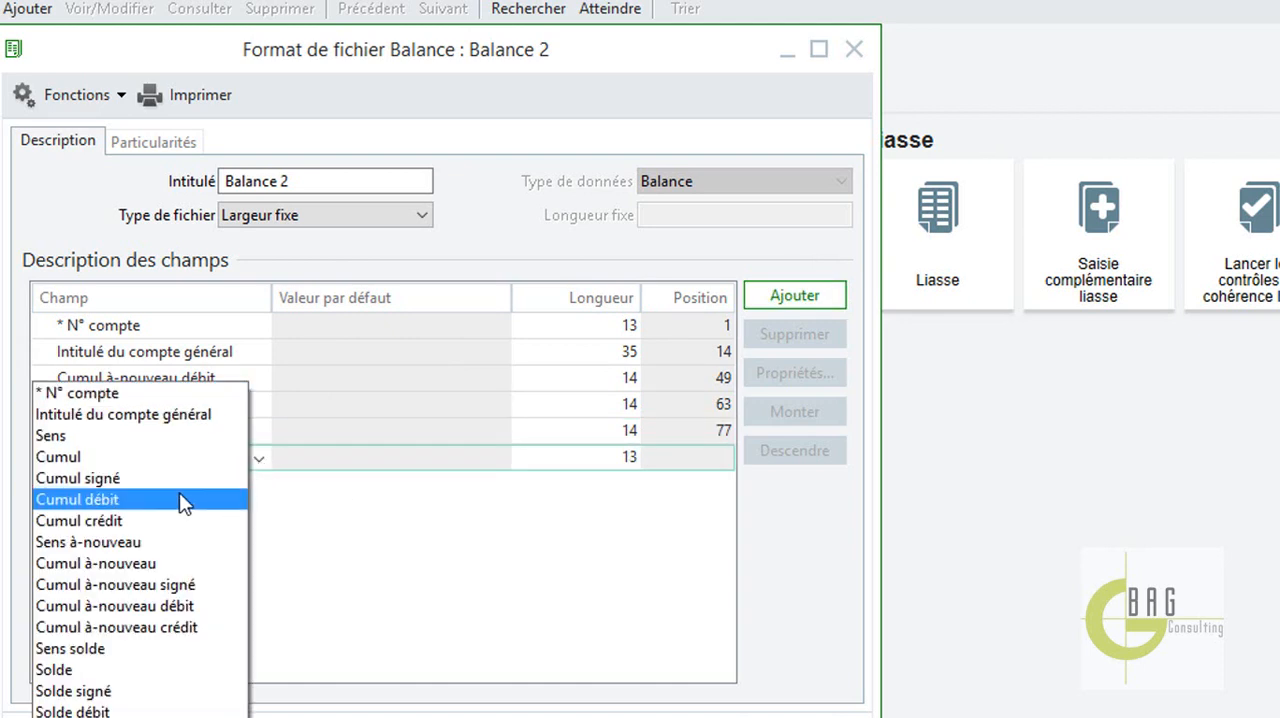
left_click(182, 521)
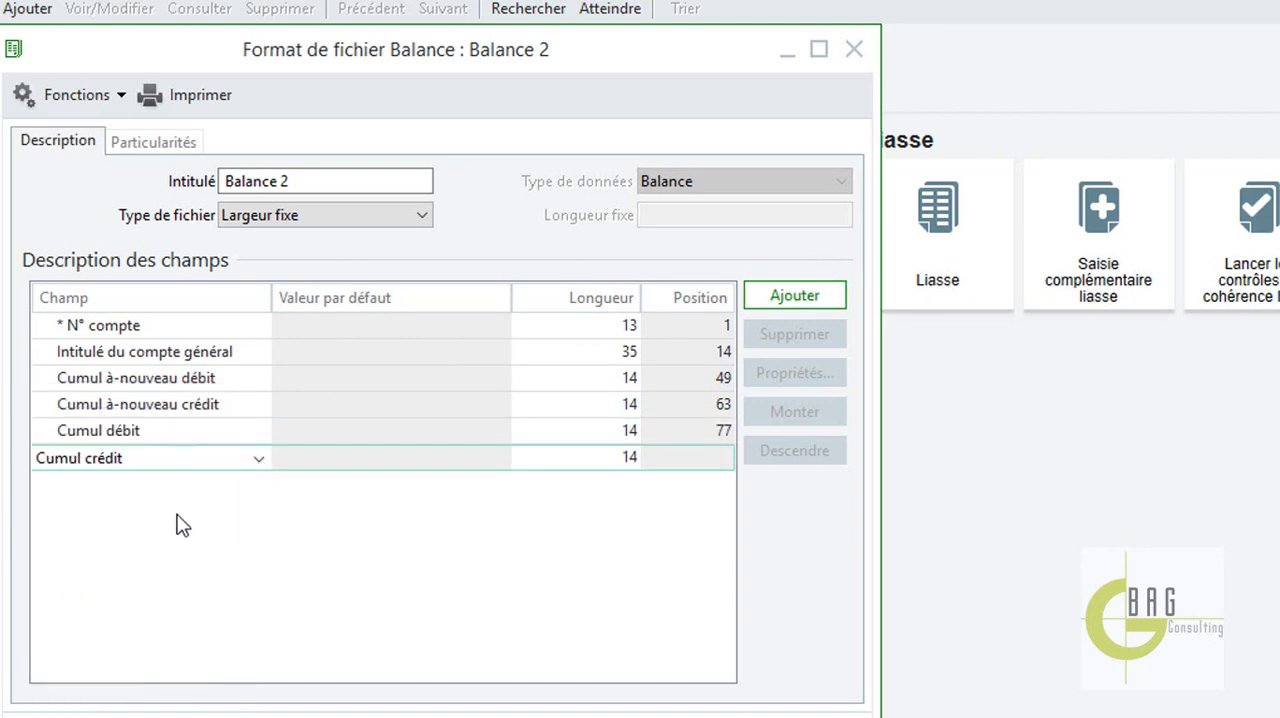
Add the Solde débit and Solde crédit fields to the format description.
left_click(785, 295)
left_click(258, 490)
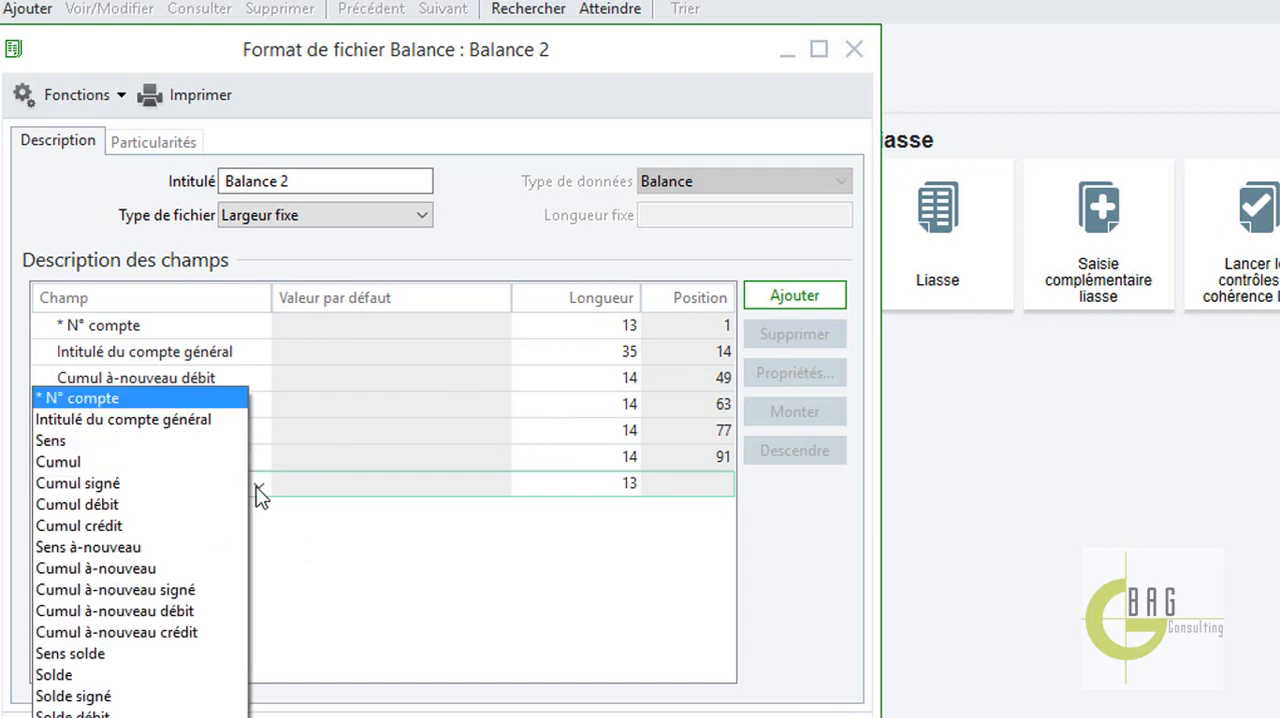
left_click(130, 714)
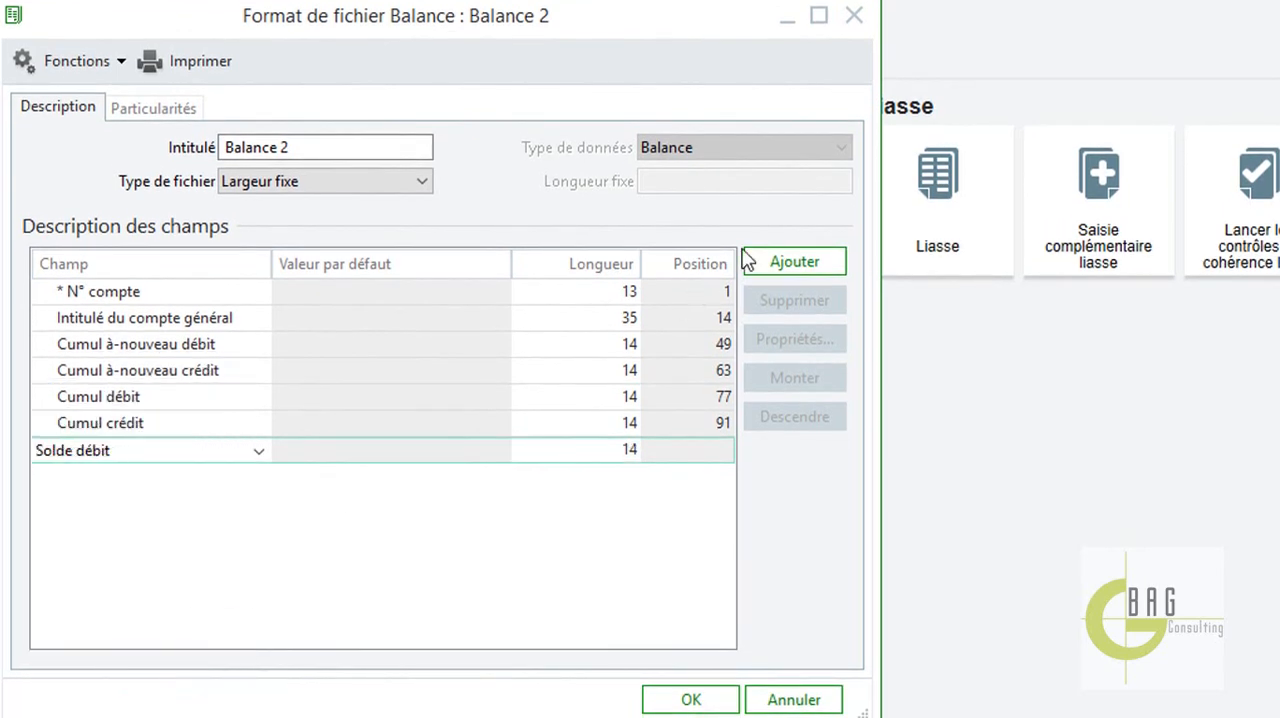
left_click(794, 261)
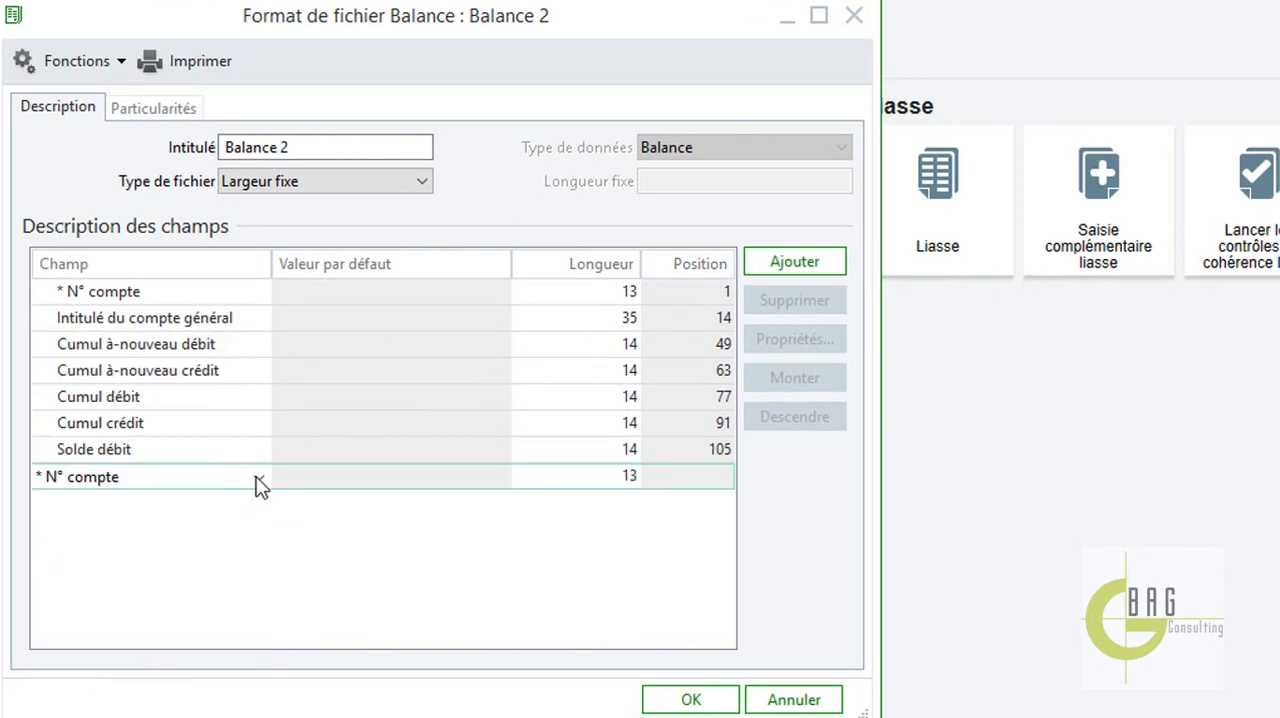
left_click(256, 482)
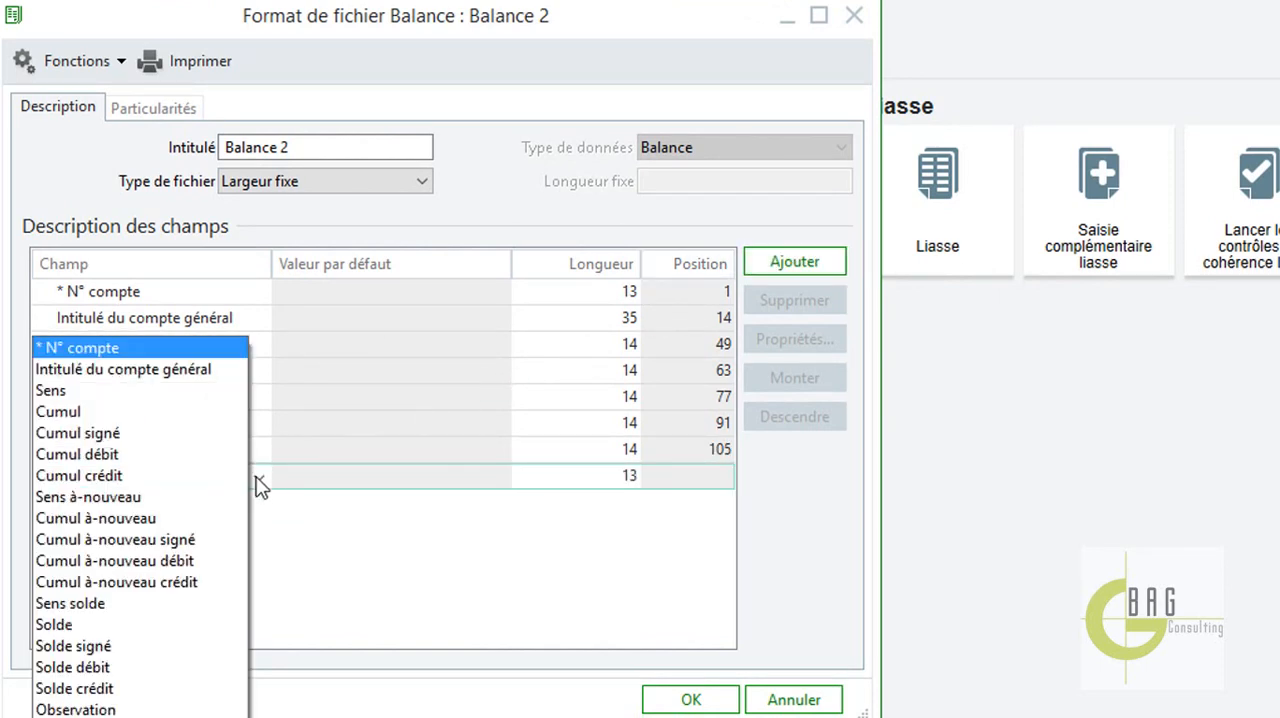
left_click(112, 689)
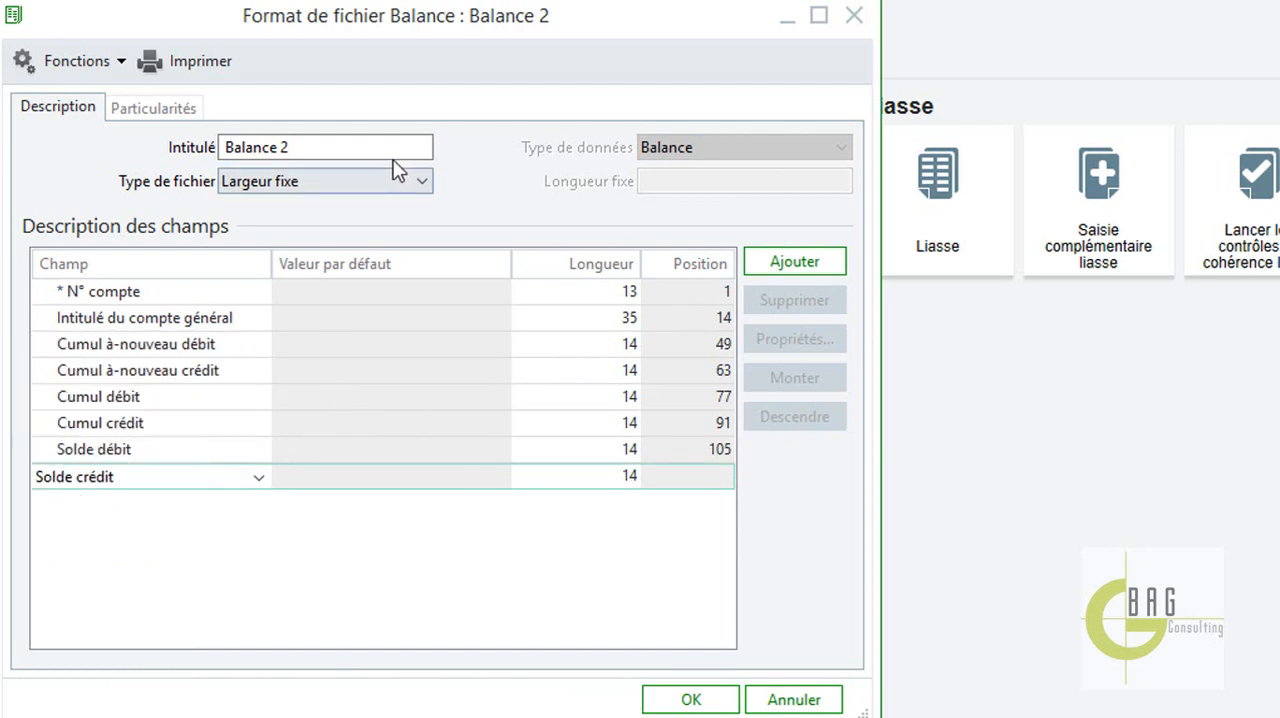
Change the format's file type to Délimité, accept the loss of field lengths and positions, and validate the format.
left_click(430, 175)
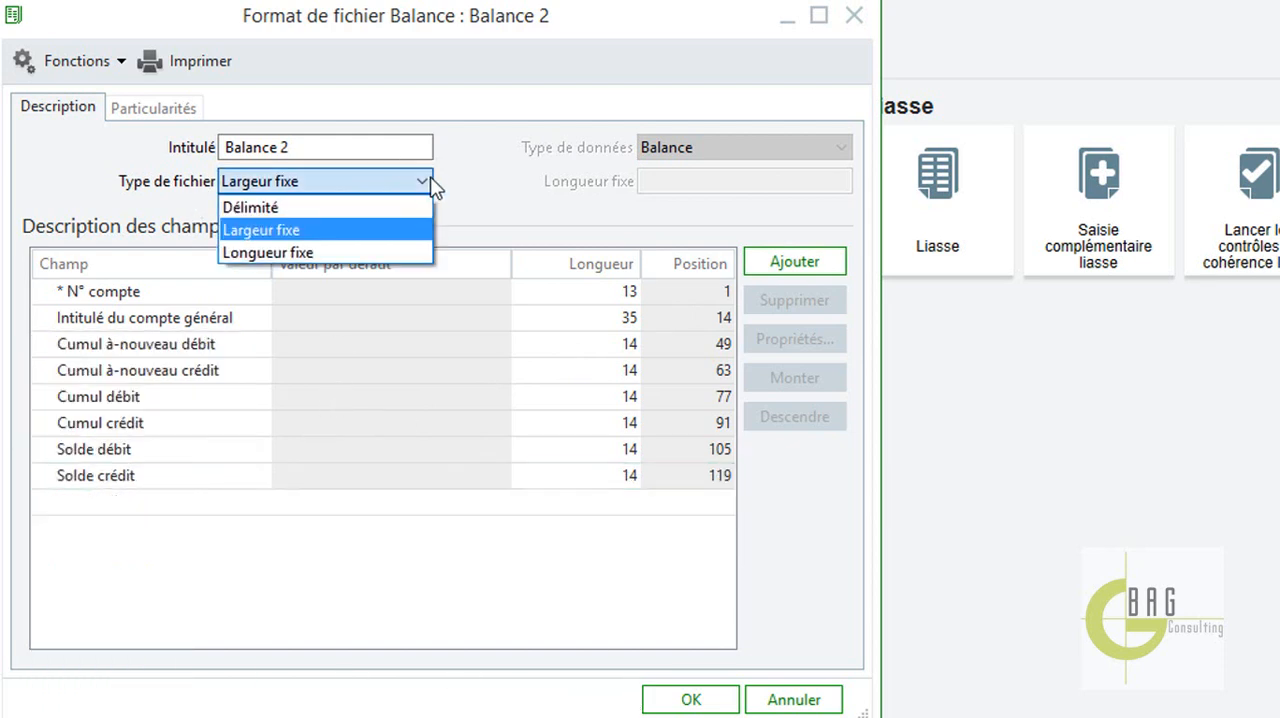
left_click(318, 205)
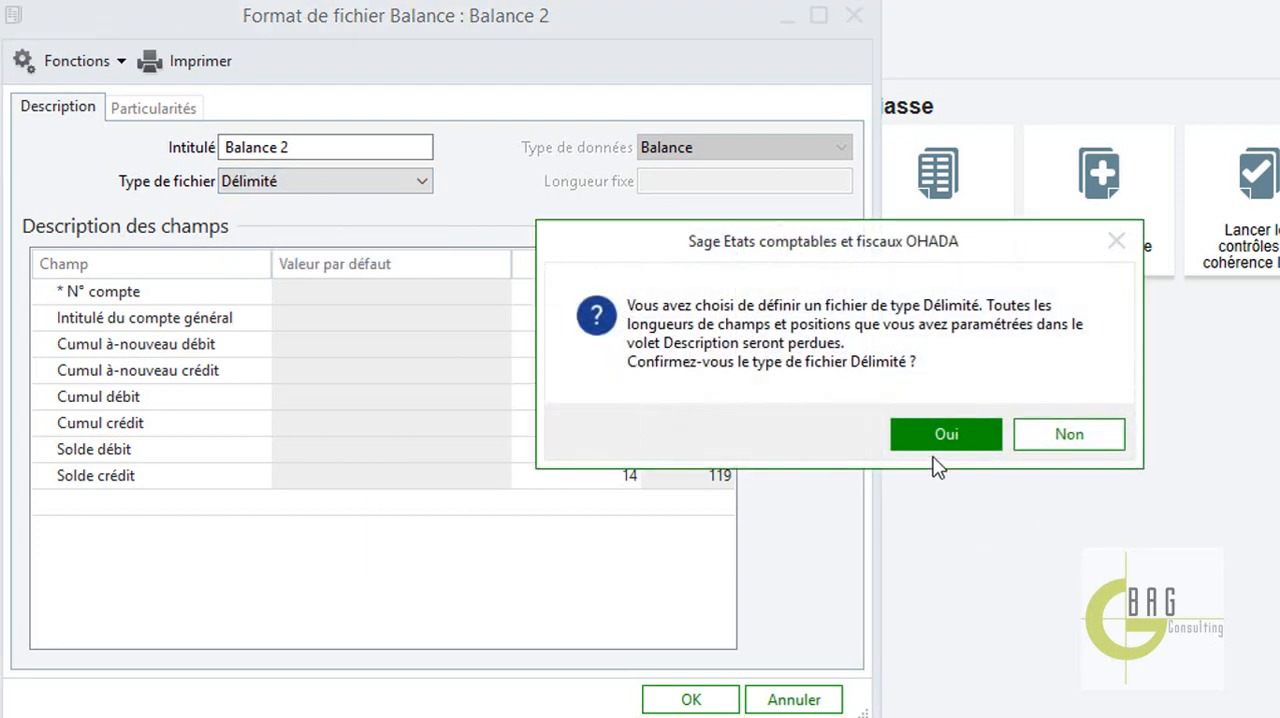
left_click(940, 440)
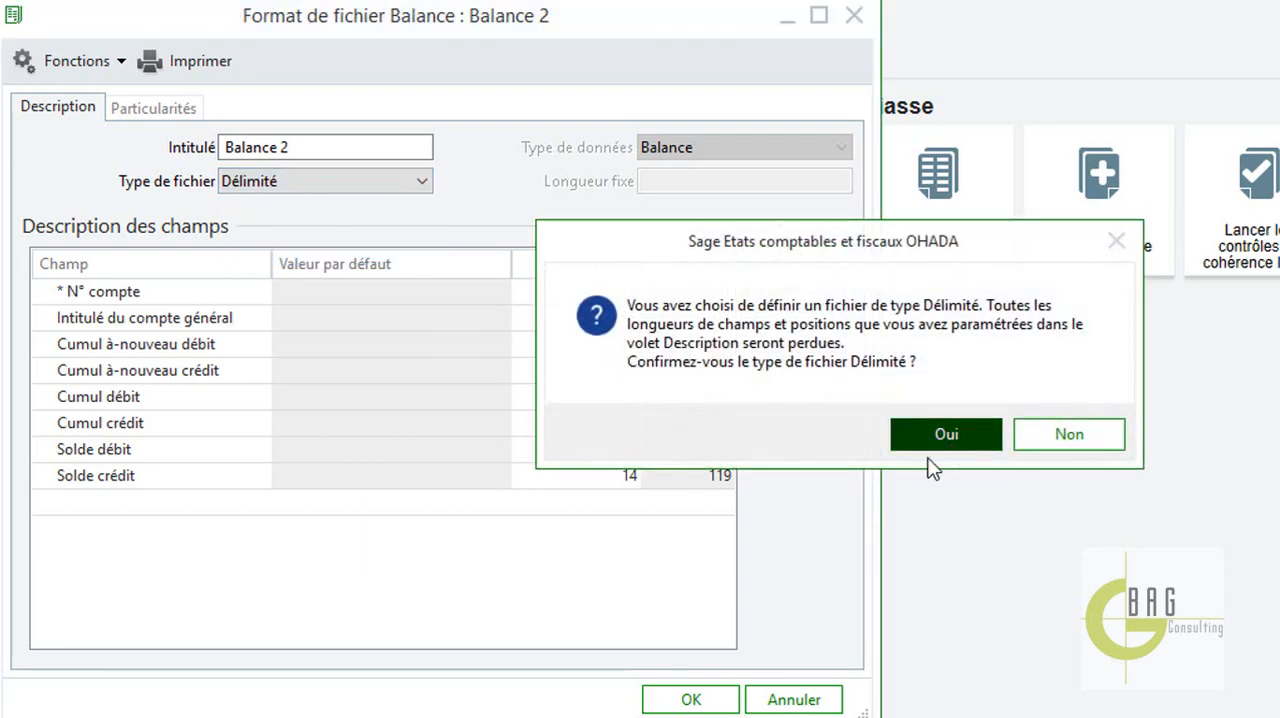
left_click(691, 699)
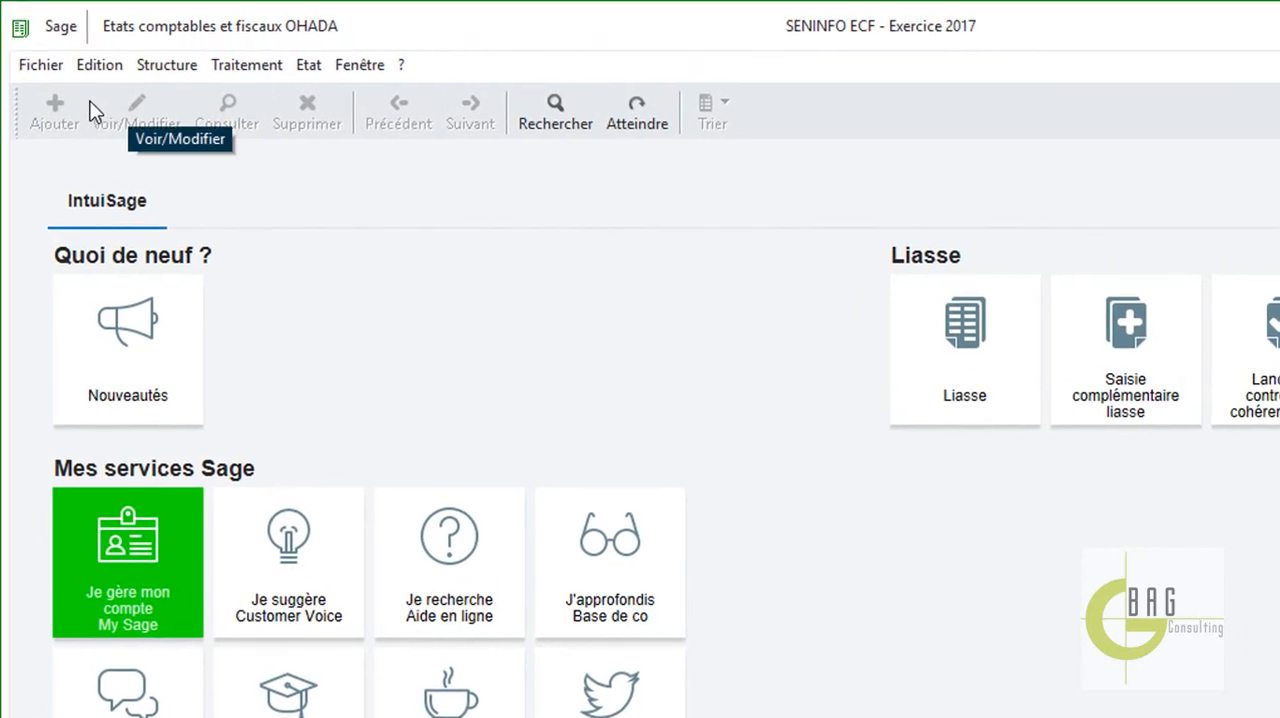
In the company's Liasse balance parameters, set Balance 2 as the format file for the parametrable import, validate, and close the company settings.
left_click(40, 64)
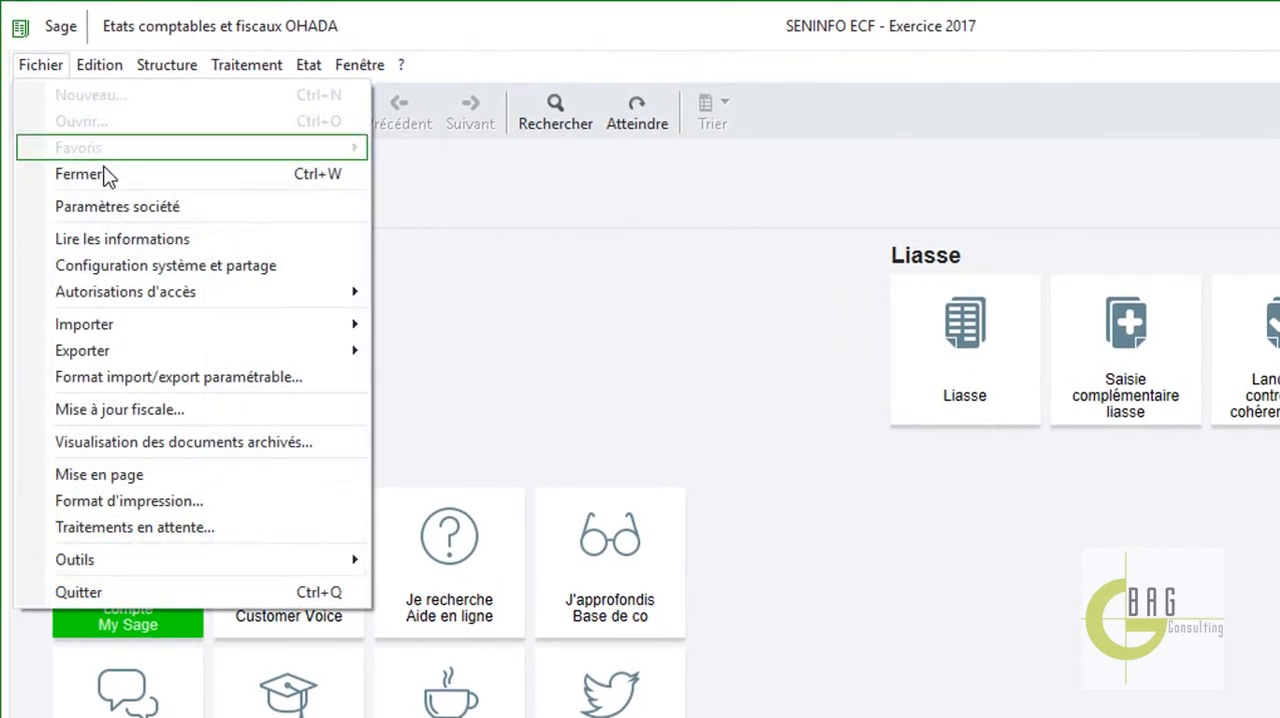
left_click(128, 210)
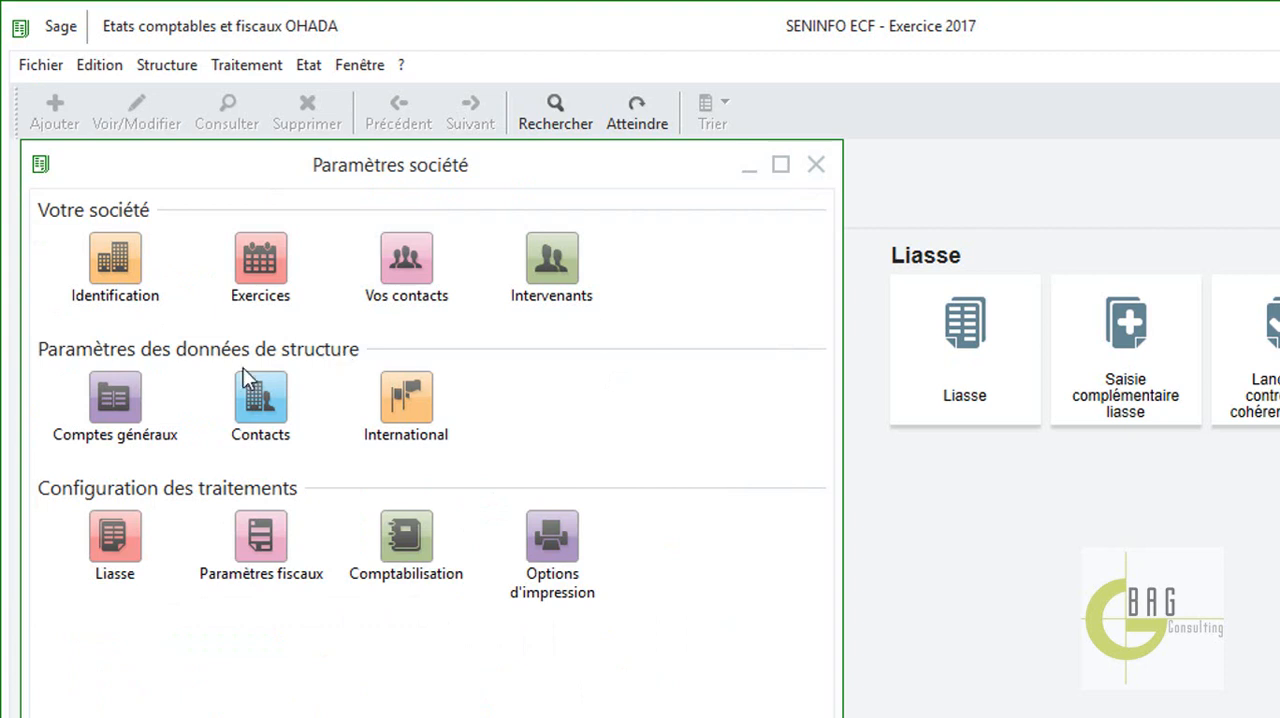
left_click(114, 537)
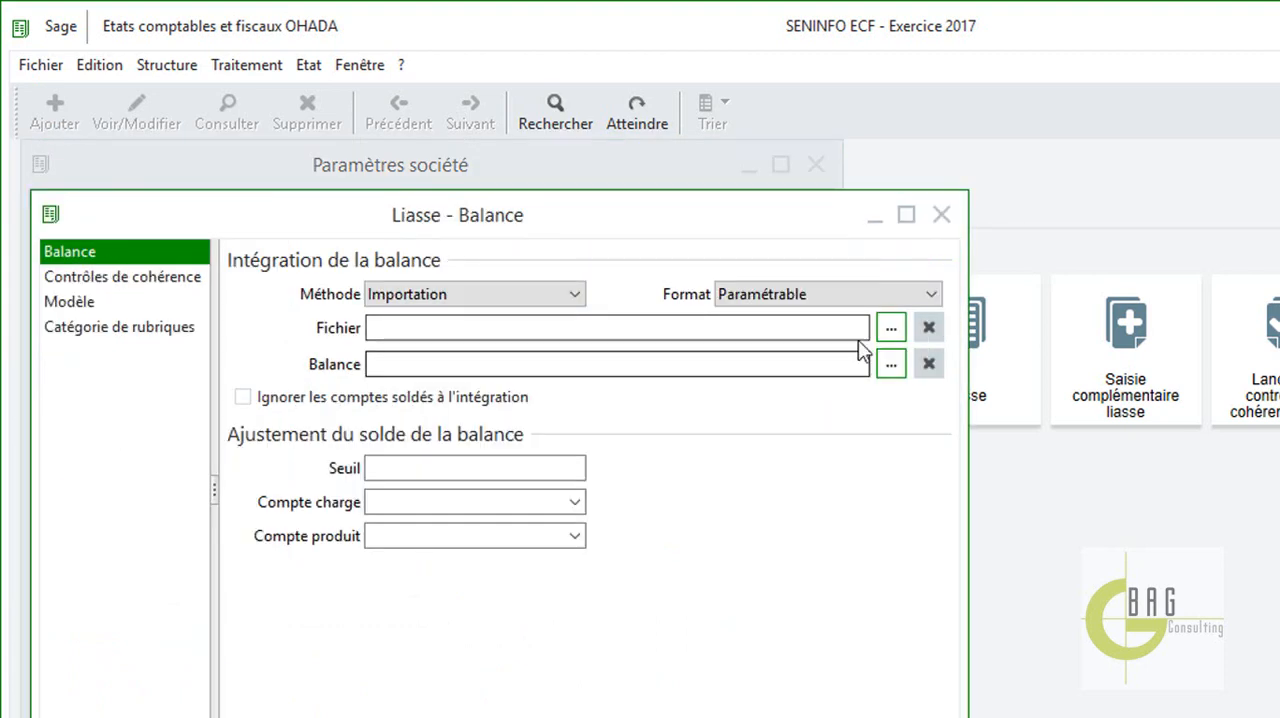
left_click(892, 327)
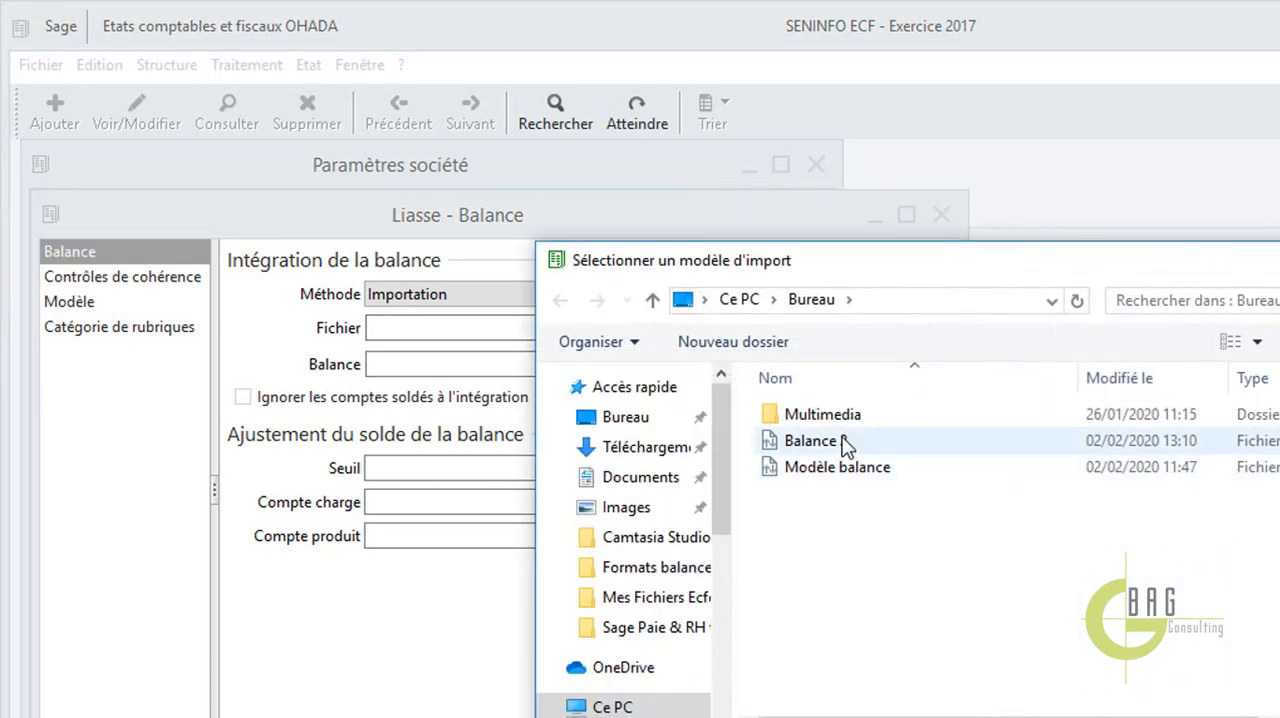
double_click(846, 446)
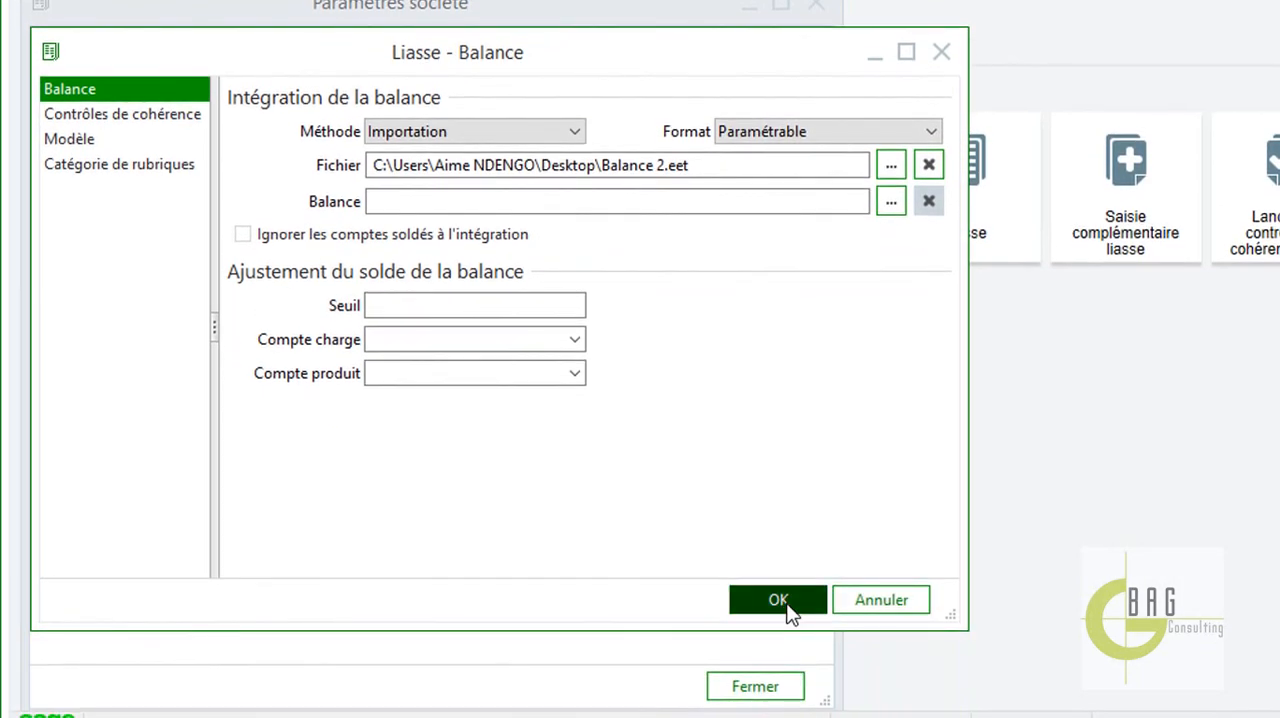
left_click(790, 620)
left_click(778, 699)
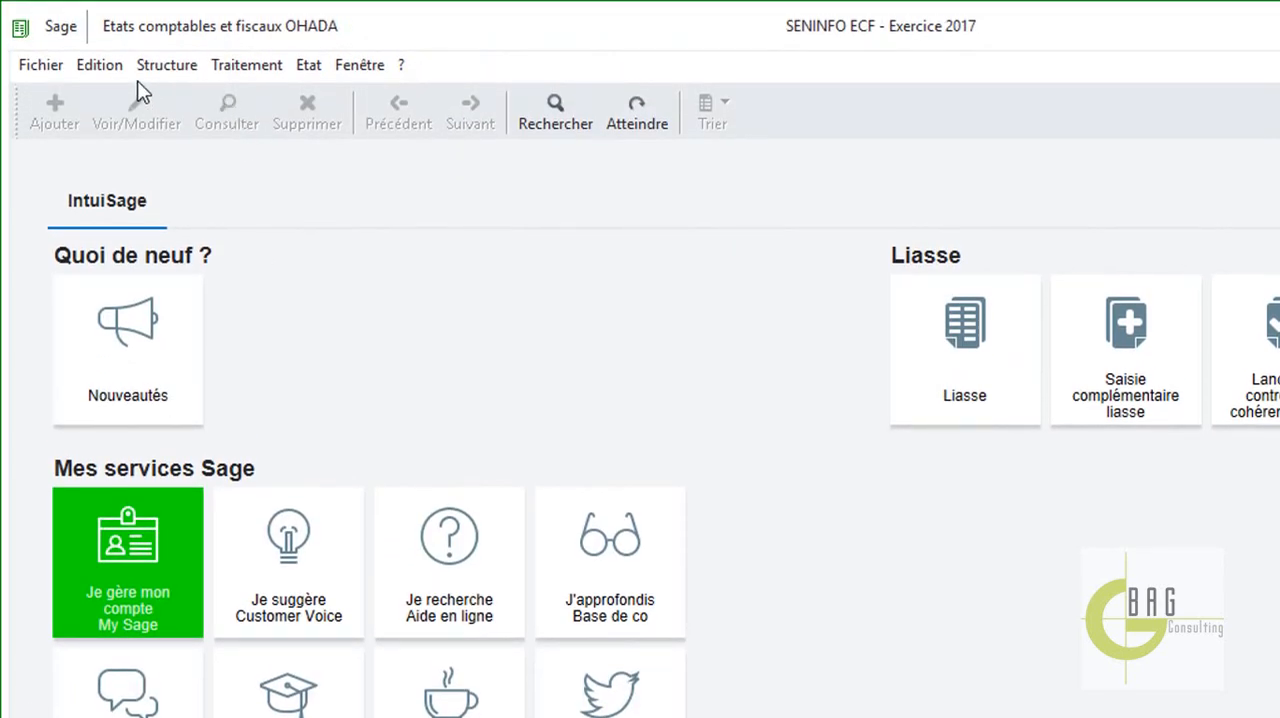
left_click(58, 72)
mouse_move(257, 72)
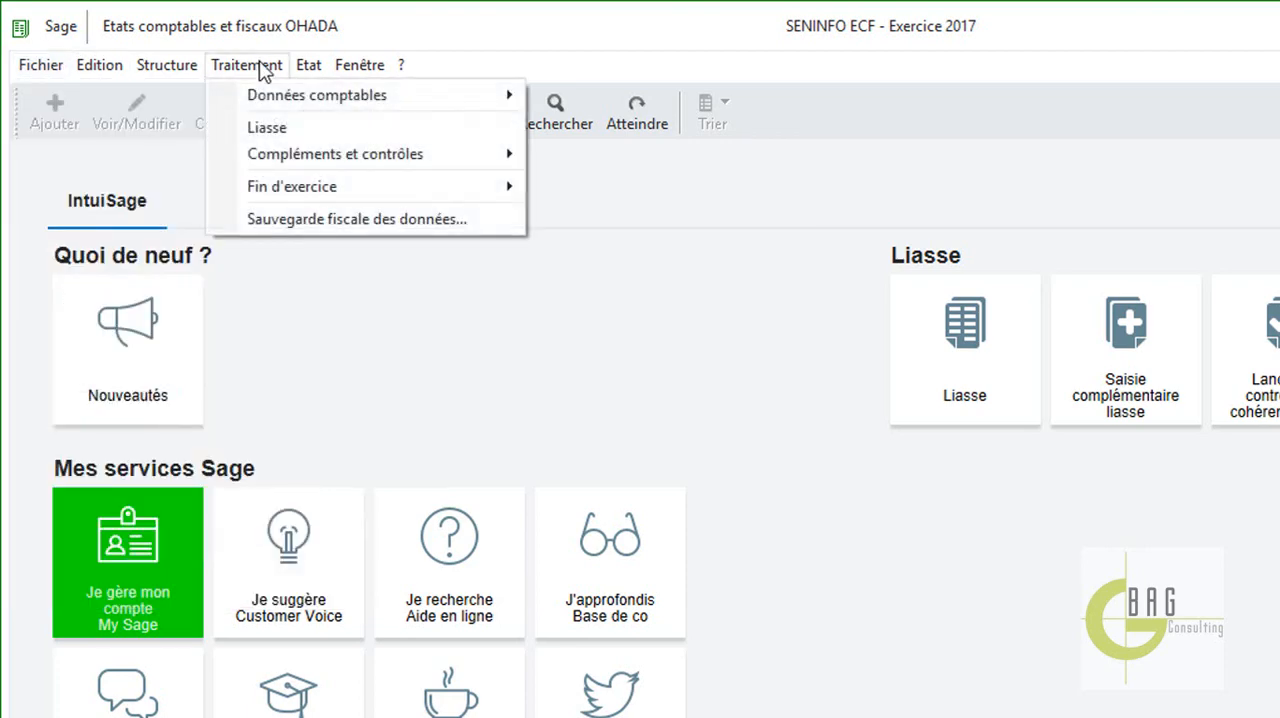
mouse_move(45, 72)
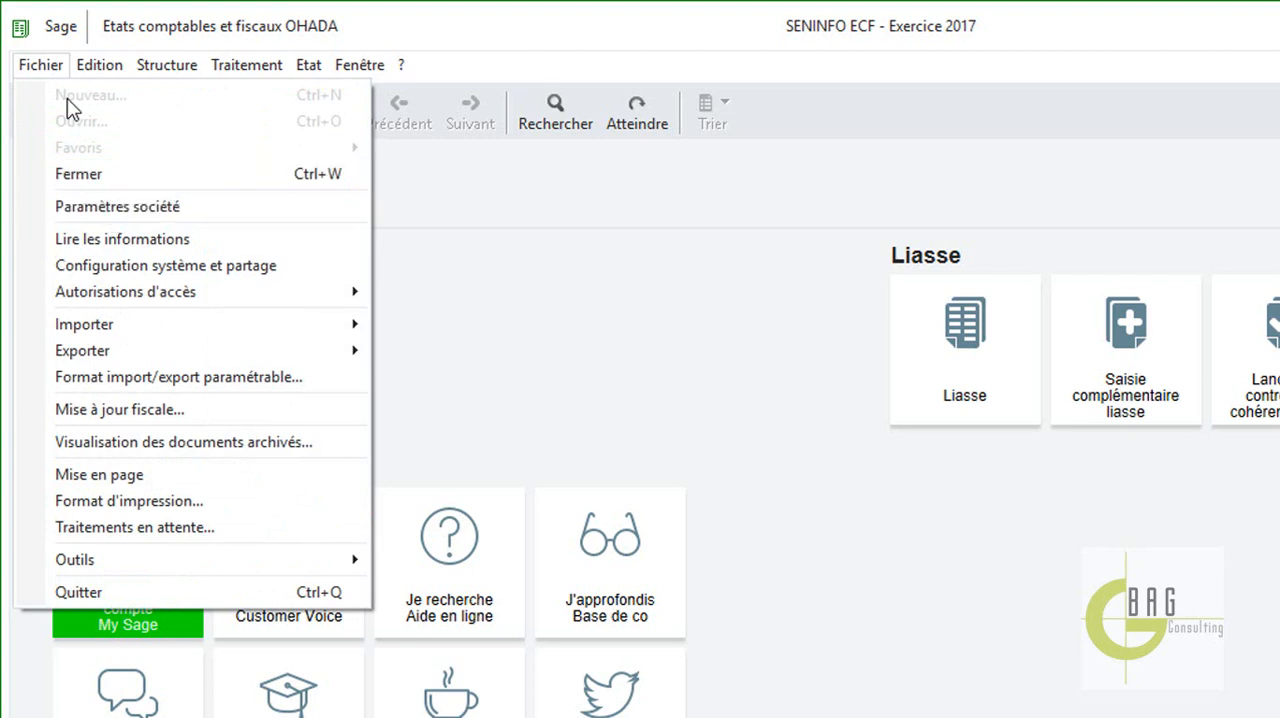
mouse_move(172, 340)
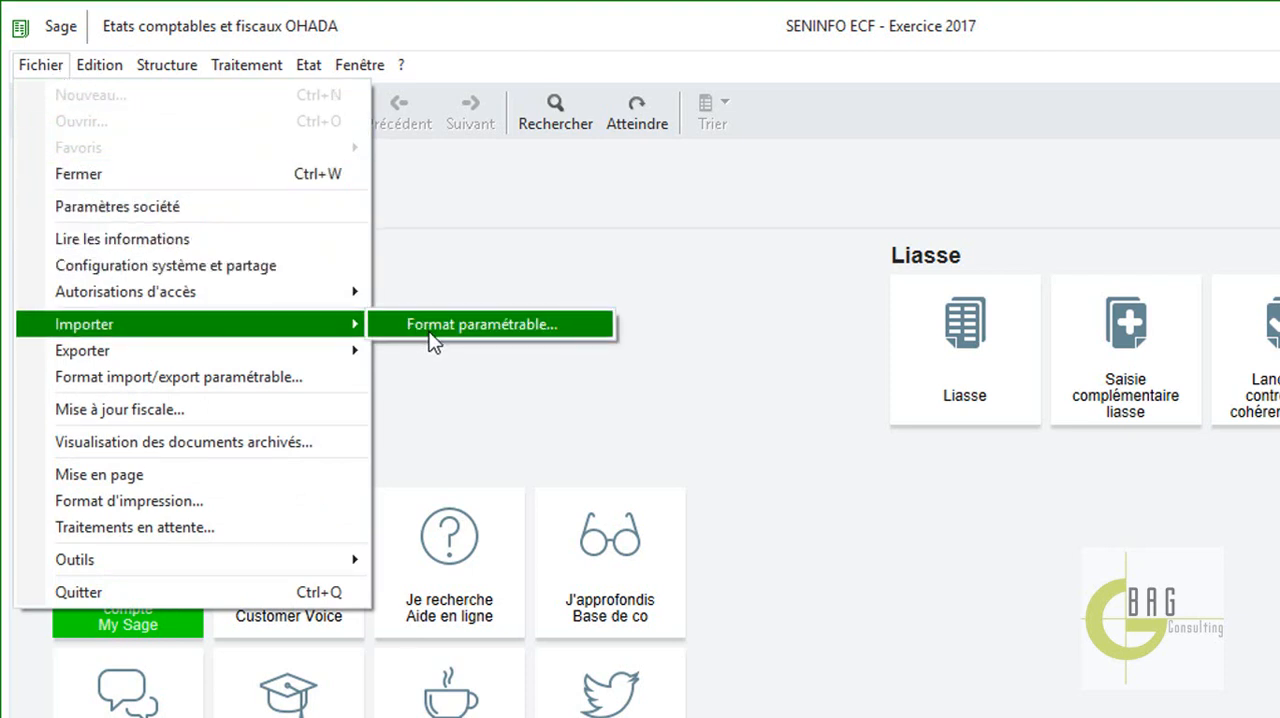
left_click(460, 325)
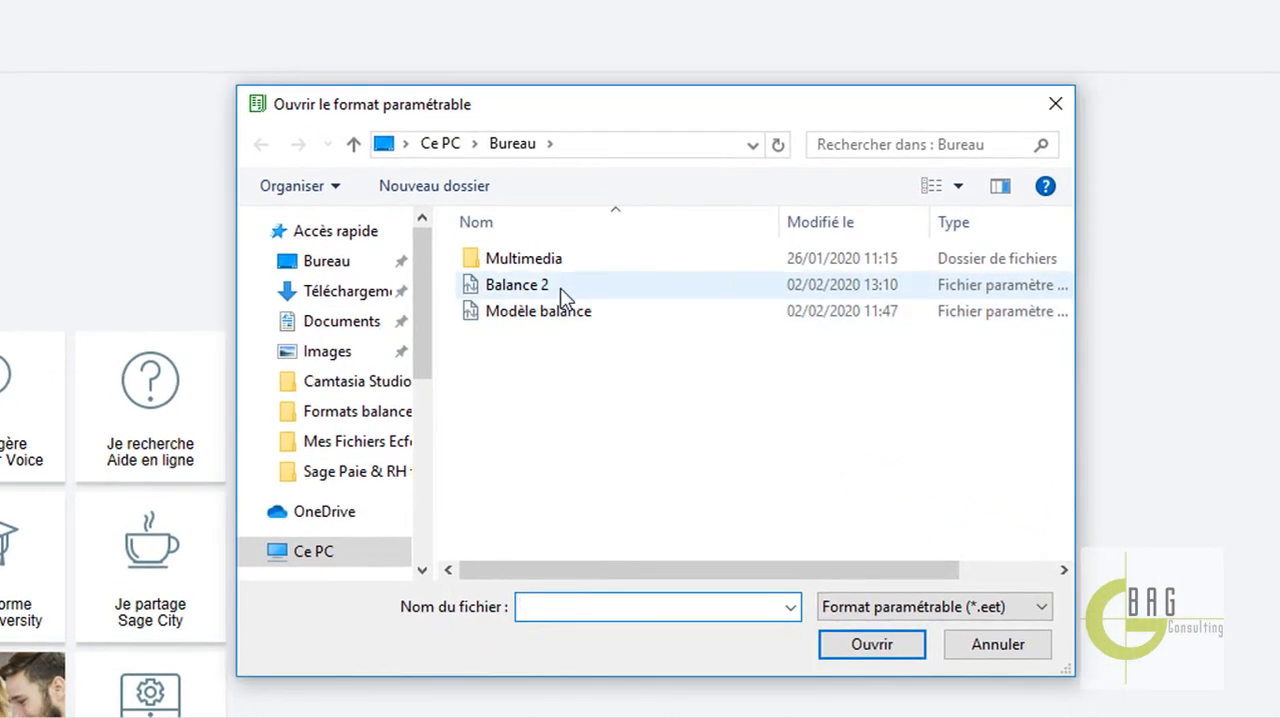
left_click(1057, 104)
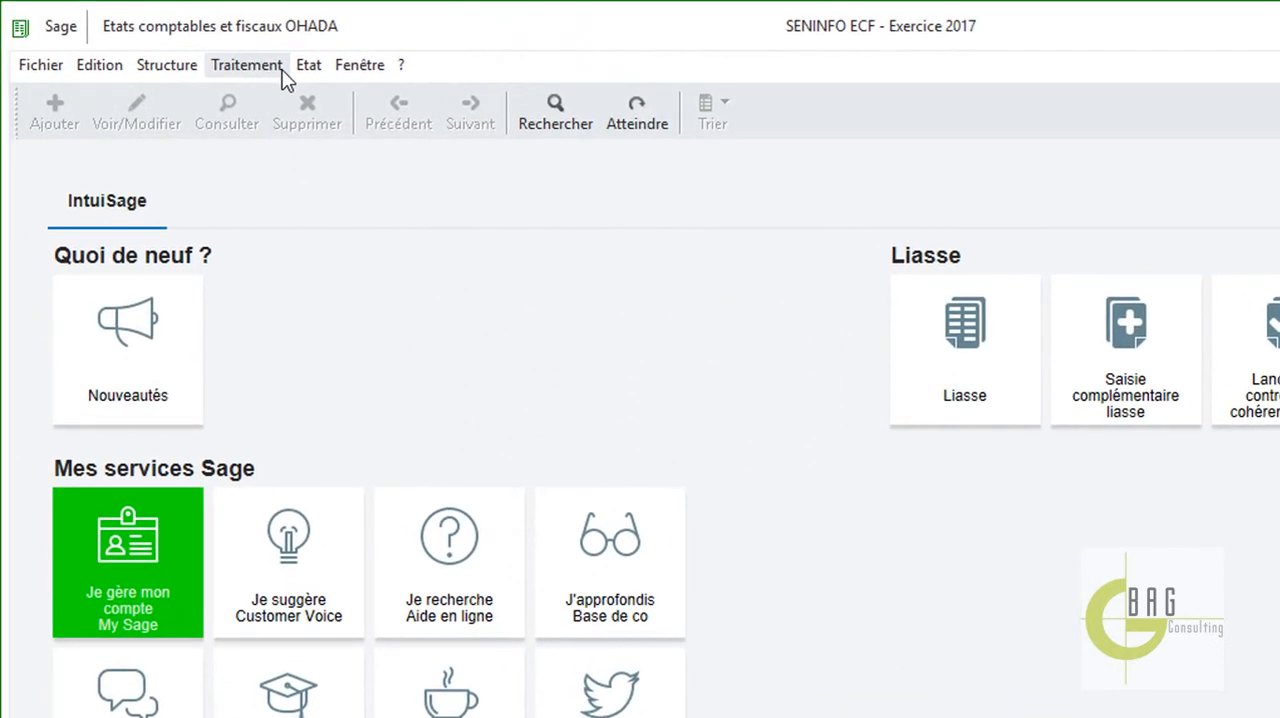
Set up a balance integration in FCFA with Balance SENINFO 2017 as the source file and Balance 2 as the format.
left_click(275, 76)
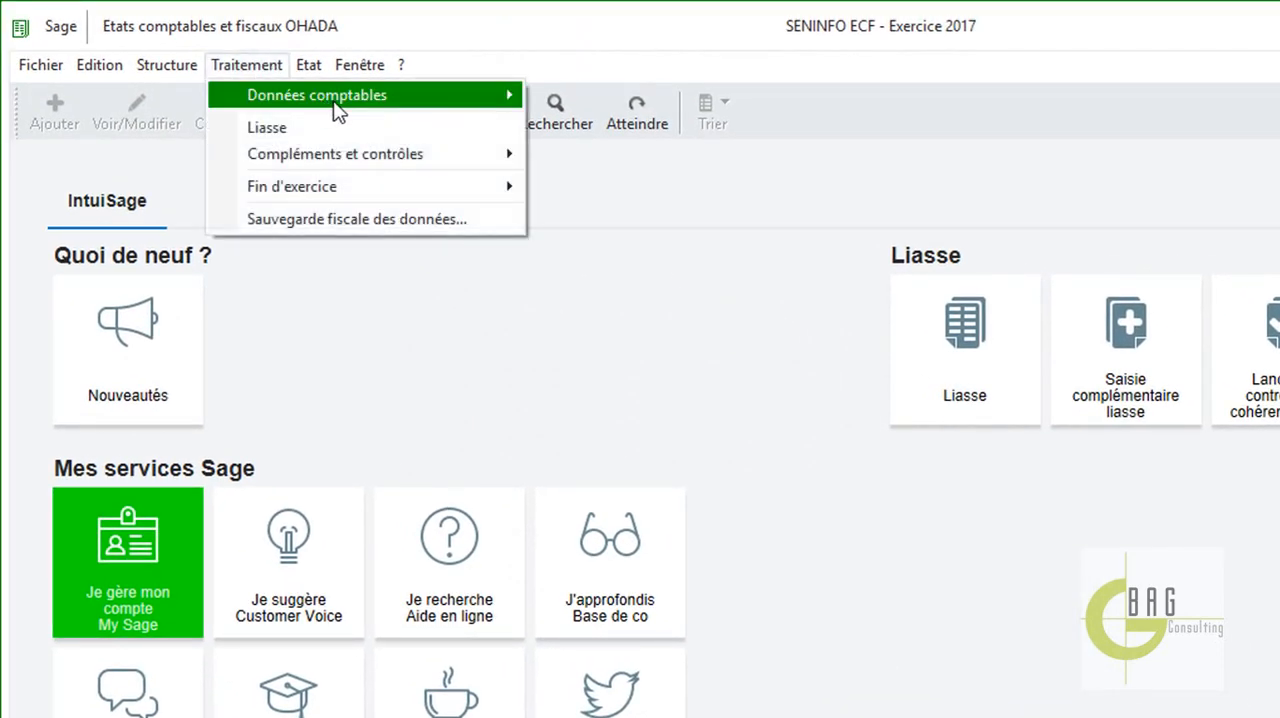
mouse_move(365, 98)
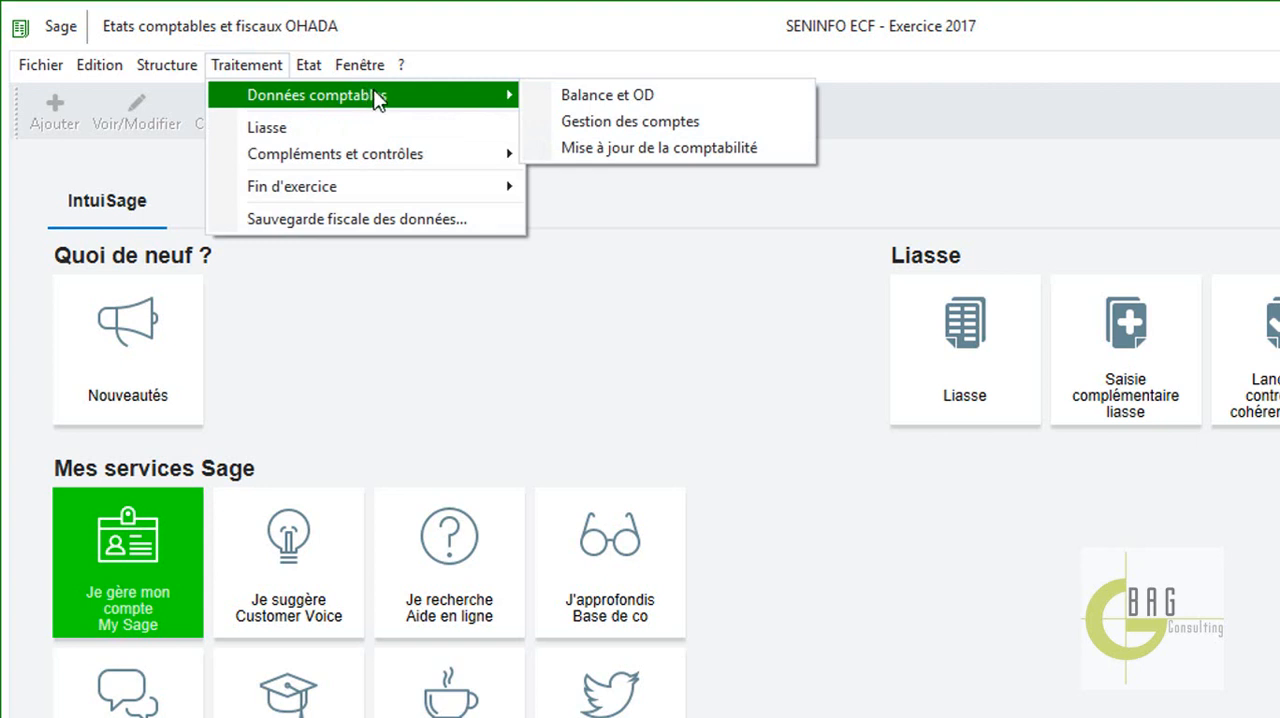
left_click(607, 95)
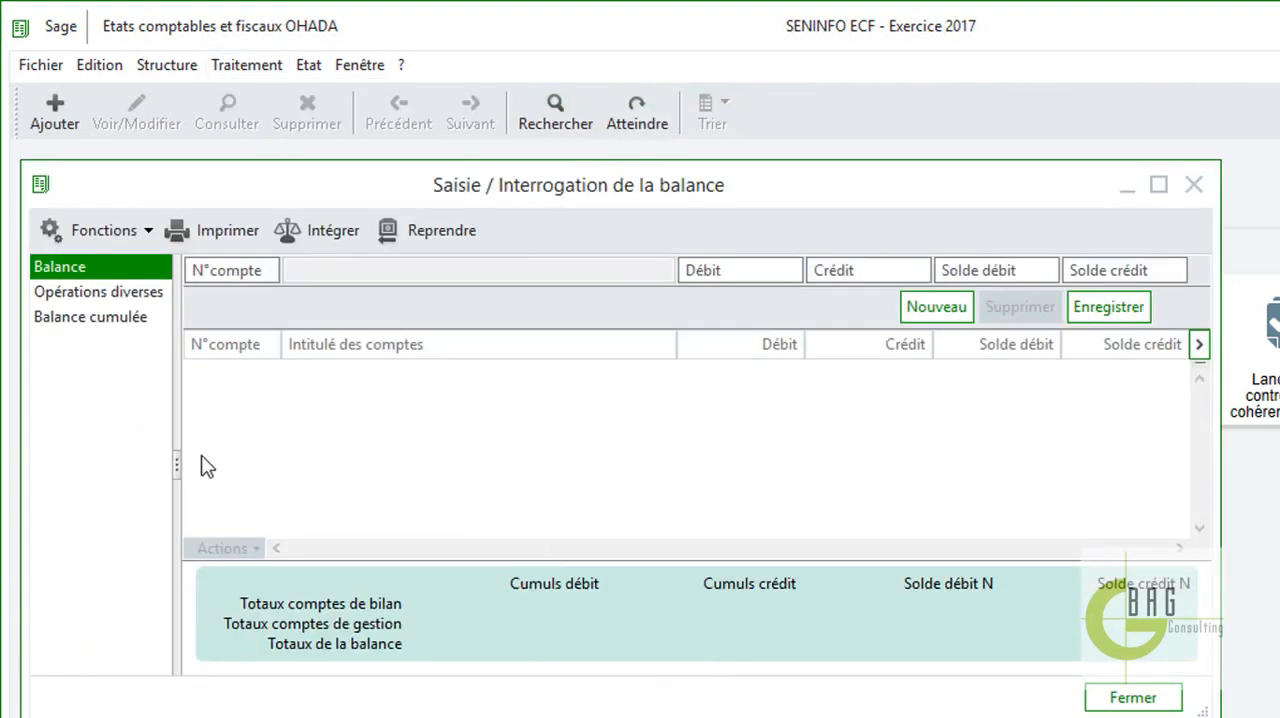
left_click(308, 228)
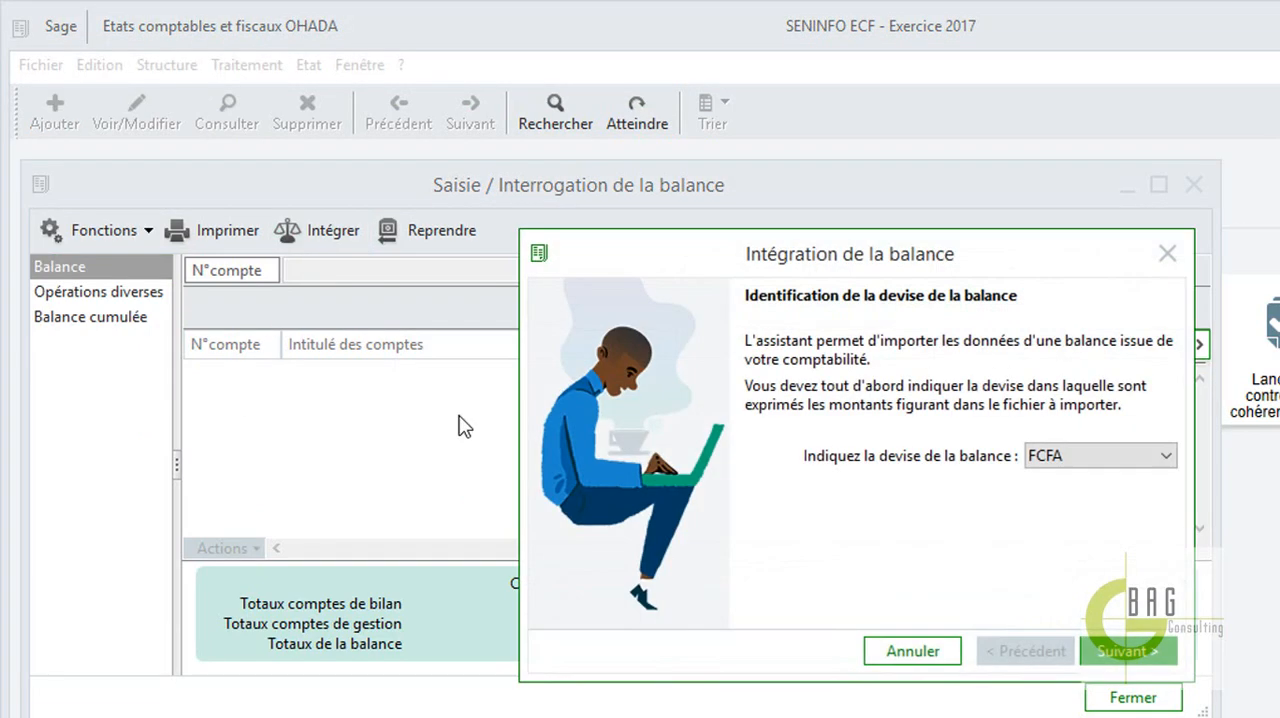
left_click(1128, 650)
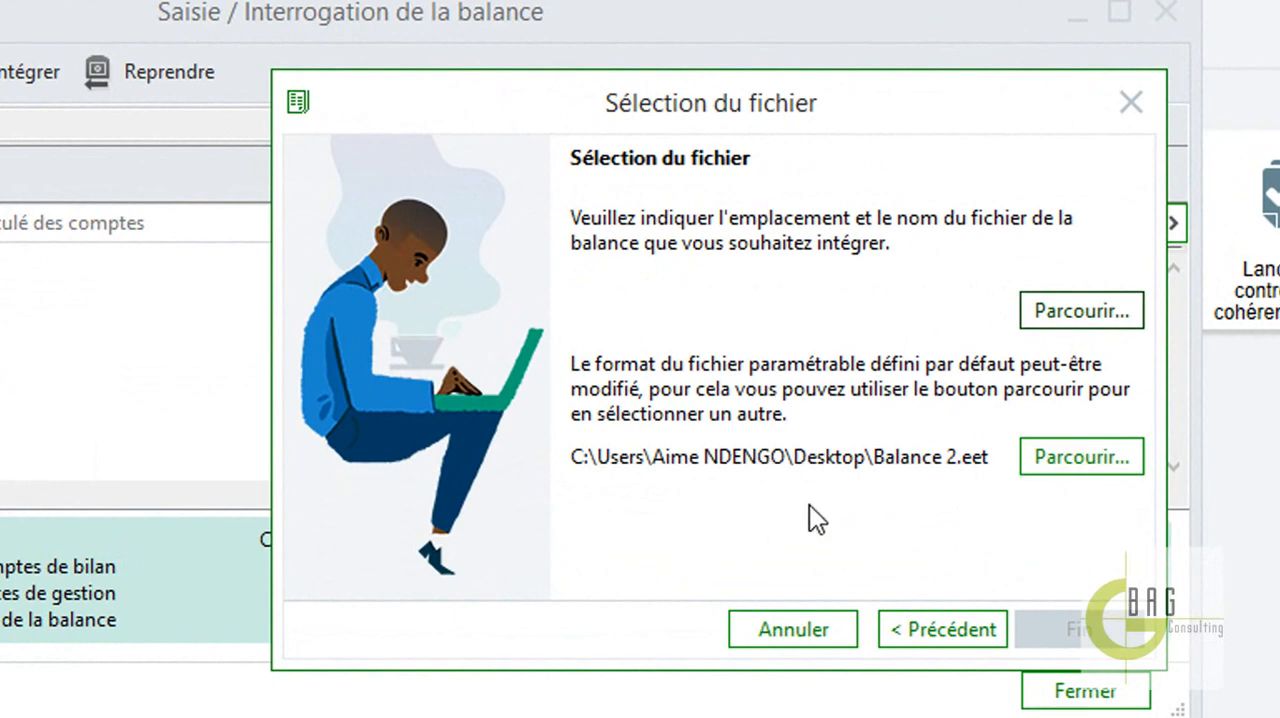
left_click(1086, 298)
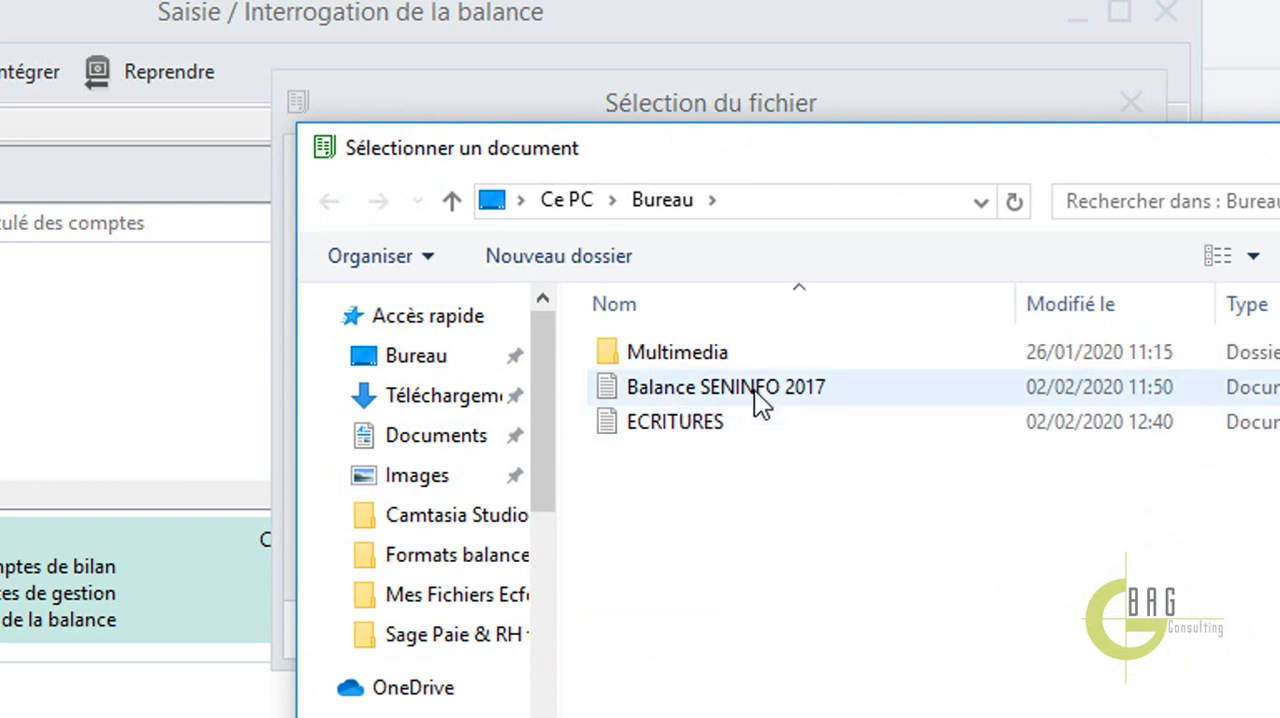
double_click(768, 400)
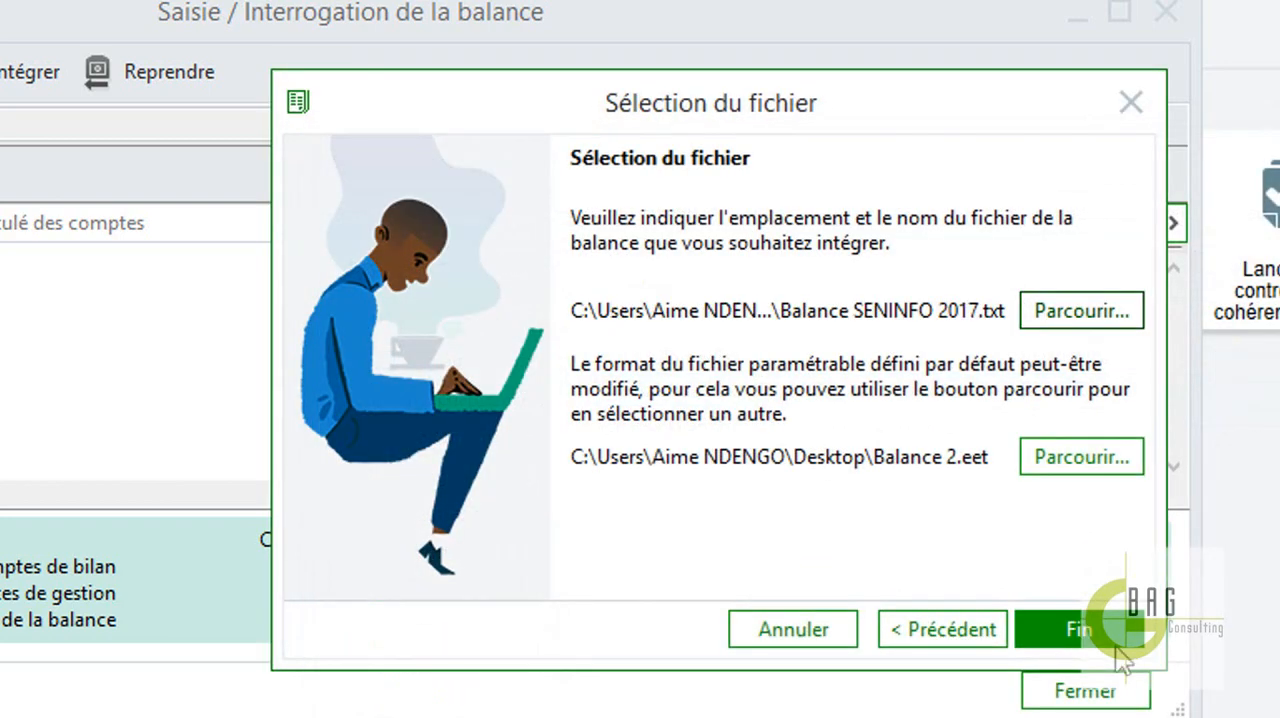
Run the balance integration, accepting the modification of differing account titles for all following items.
left_click(1079, 629)
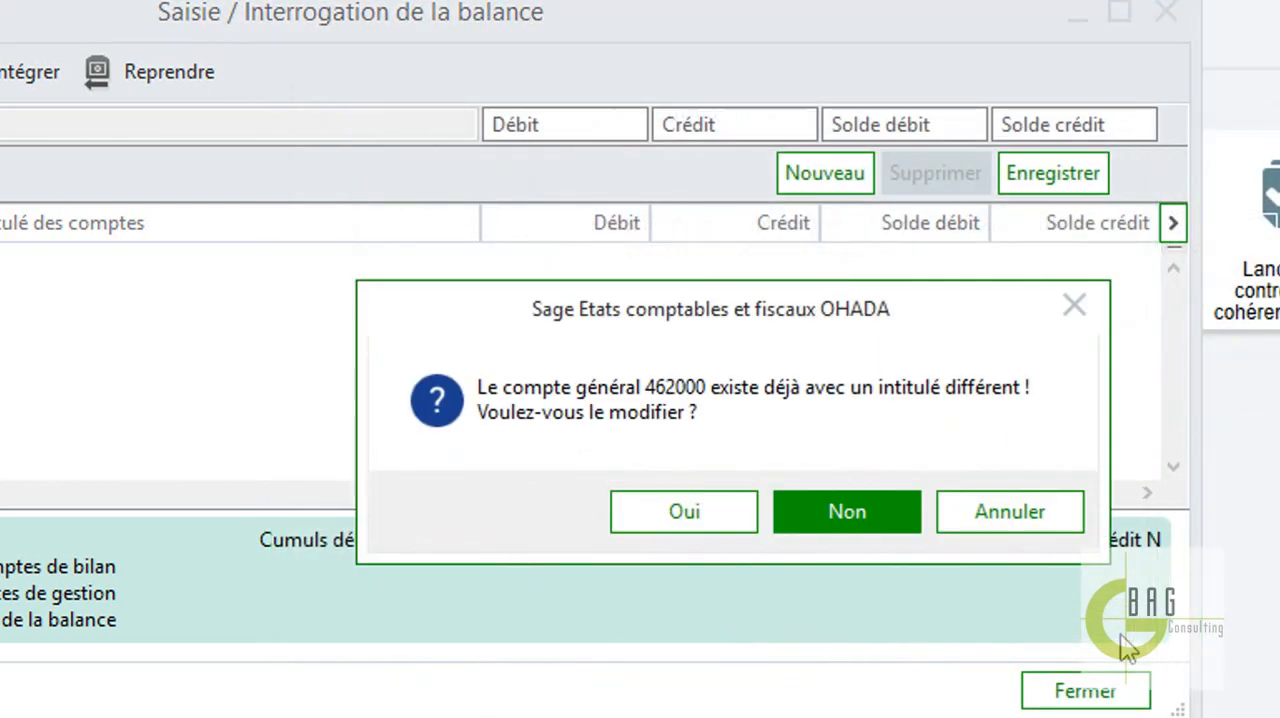
left_click(734, 512)
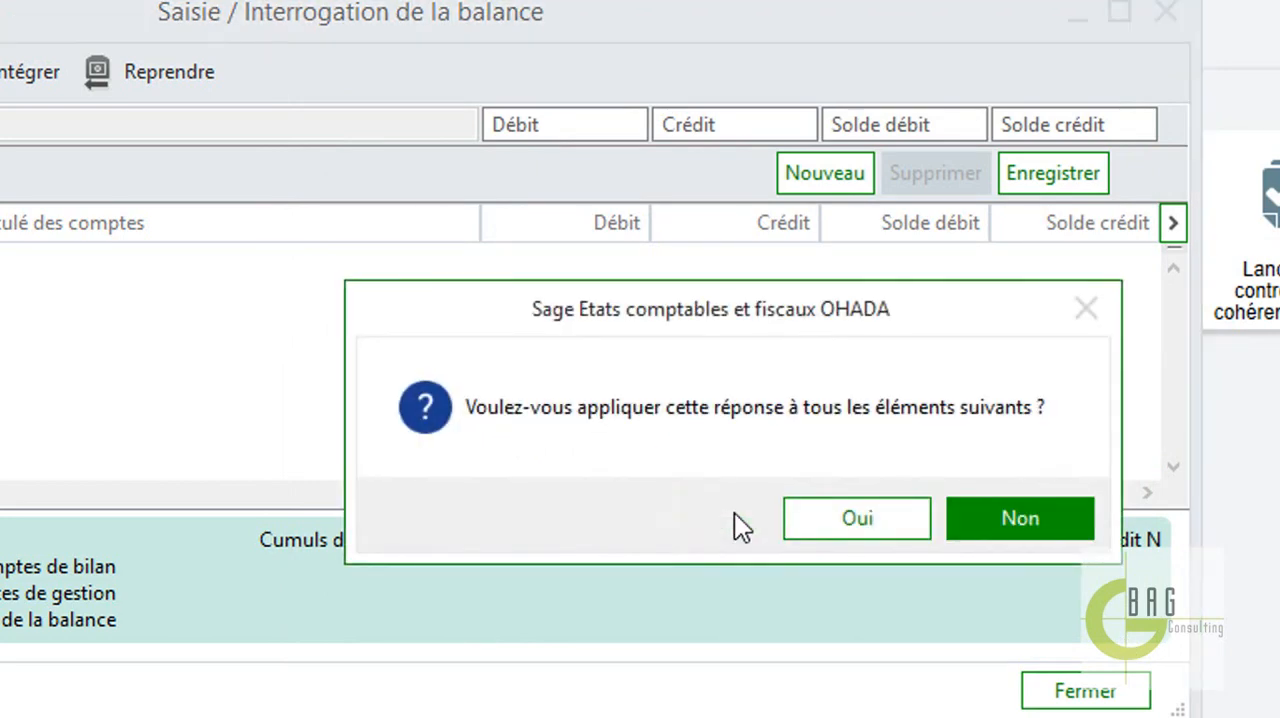
left_click(848, 527)
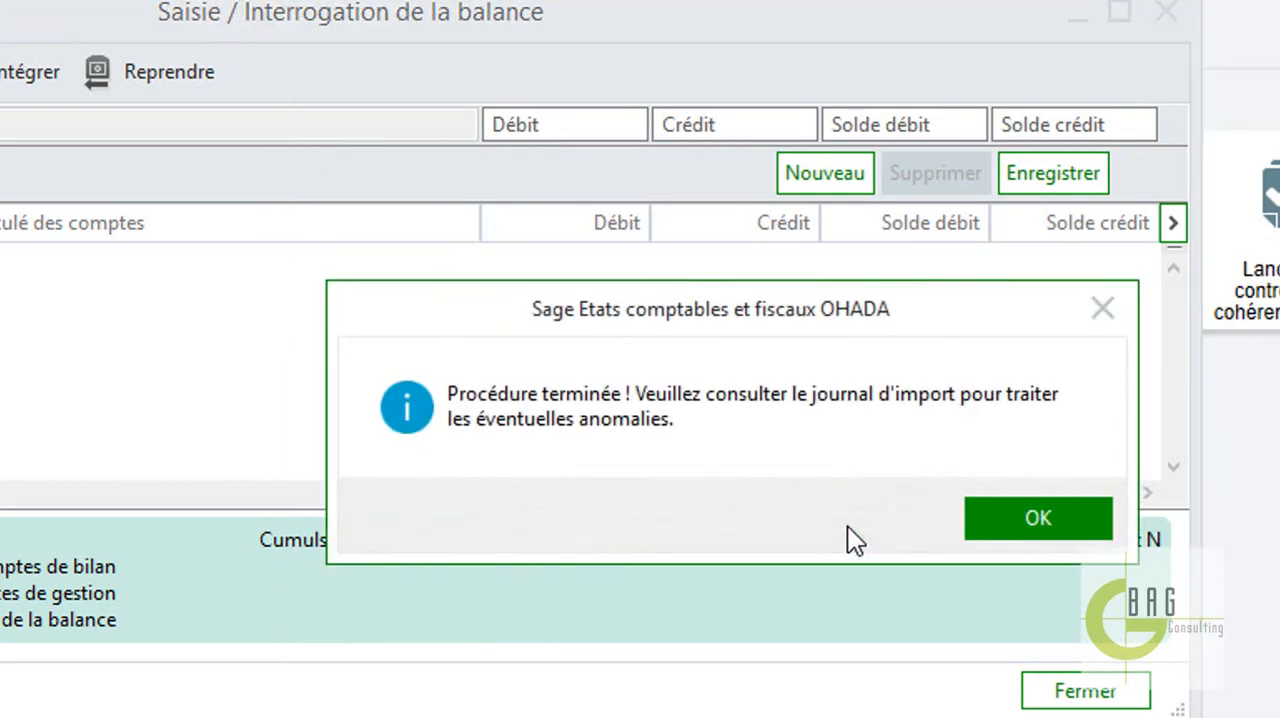
left_click(1021, 530)
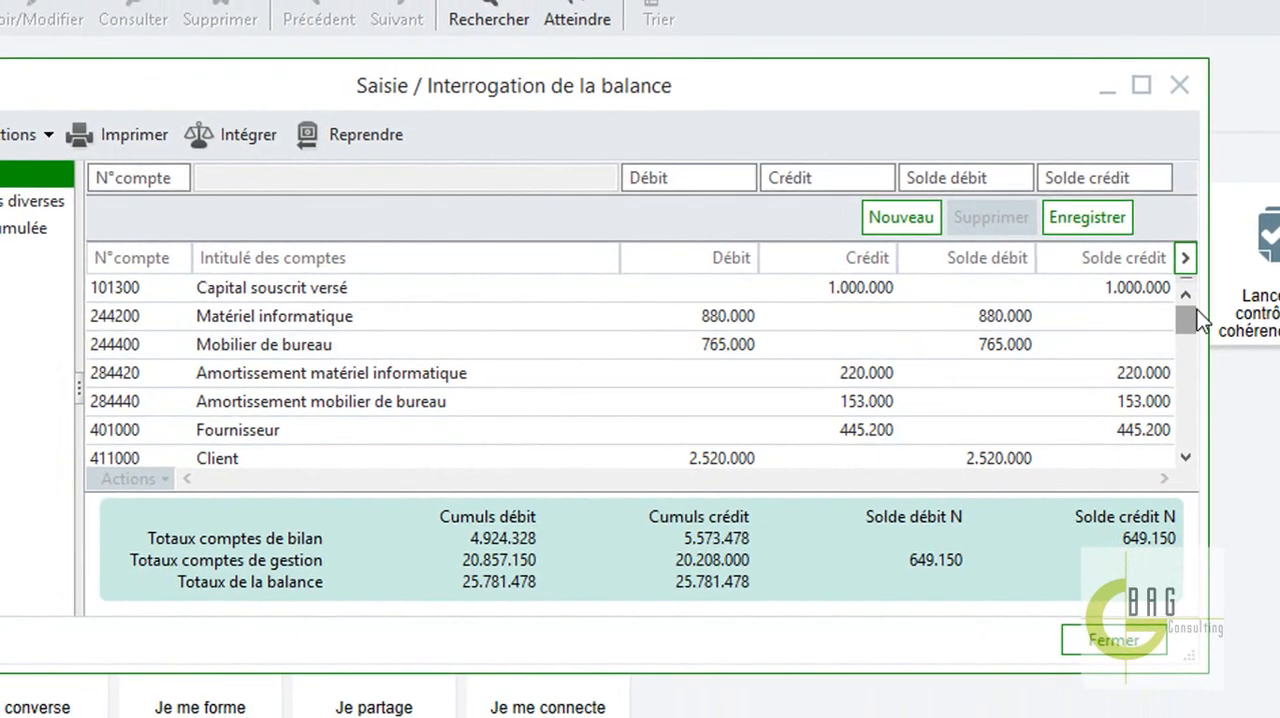
Delete the account 101300 Capital souscrit versé line from the integrated balance.
right_click(903, 295)
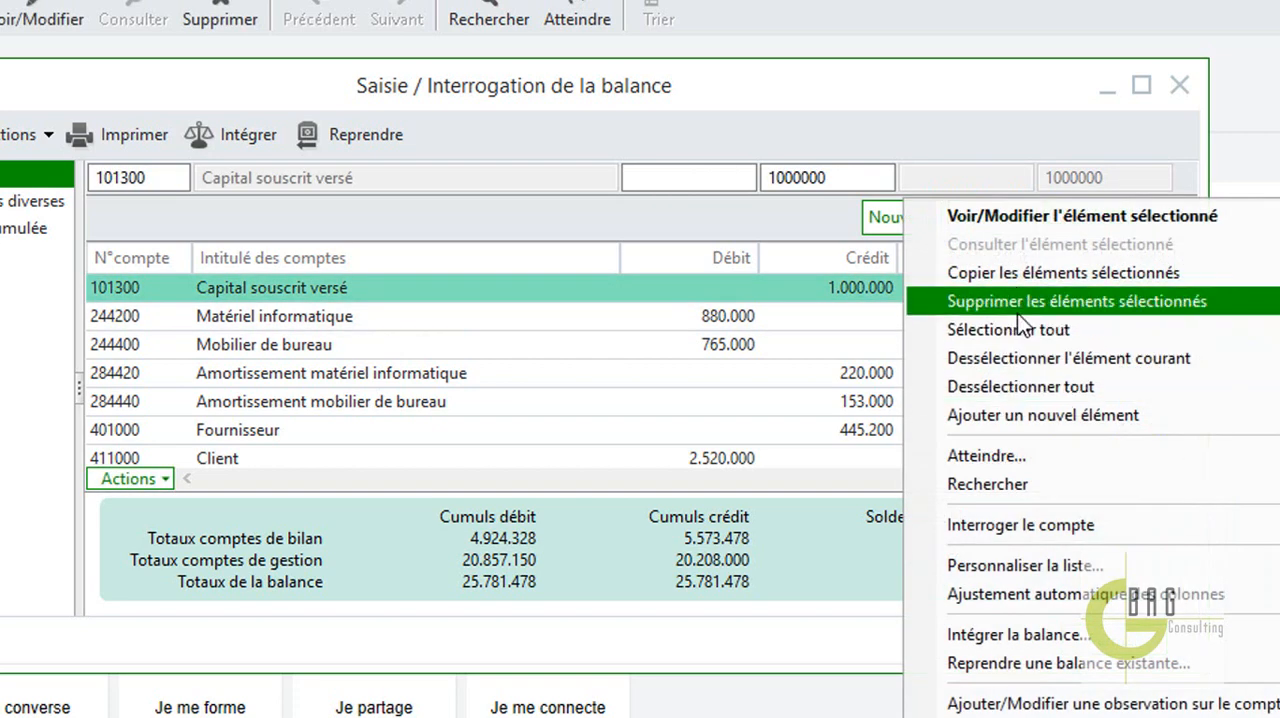
left_click(1017, 313)
left_click(845, 500)
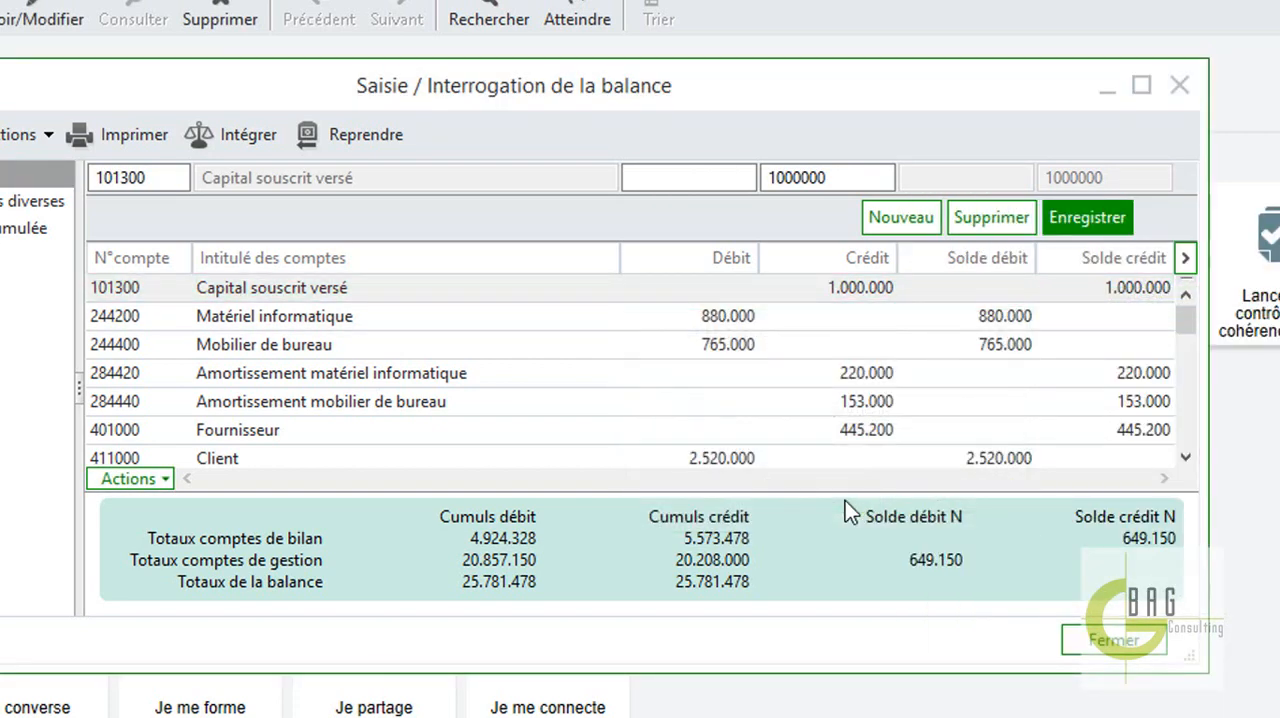
Delete all remaining account lines from the balance and close the balance entry window.
right_click(877, 349)
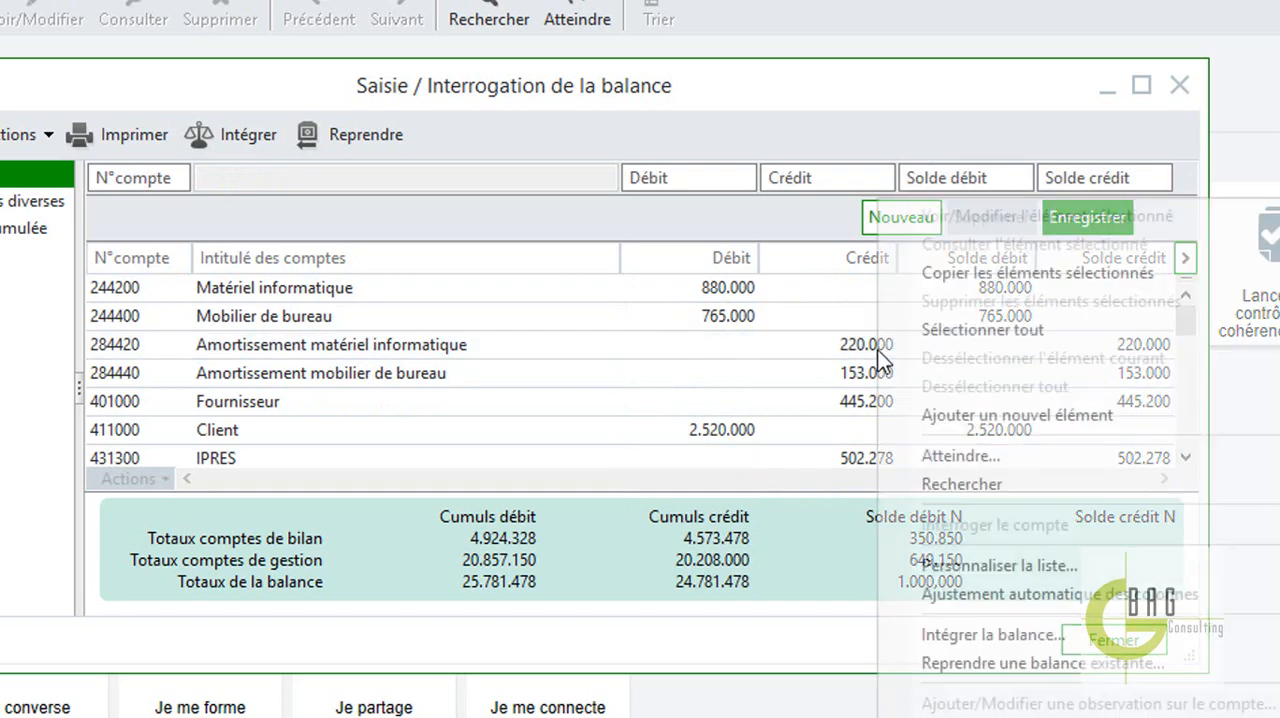
left_click(1008, 327)
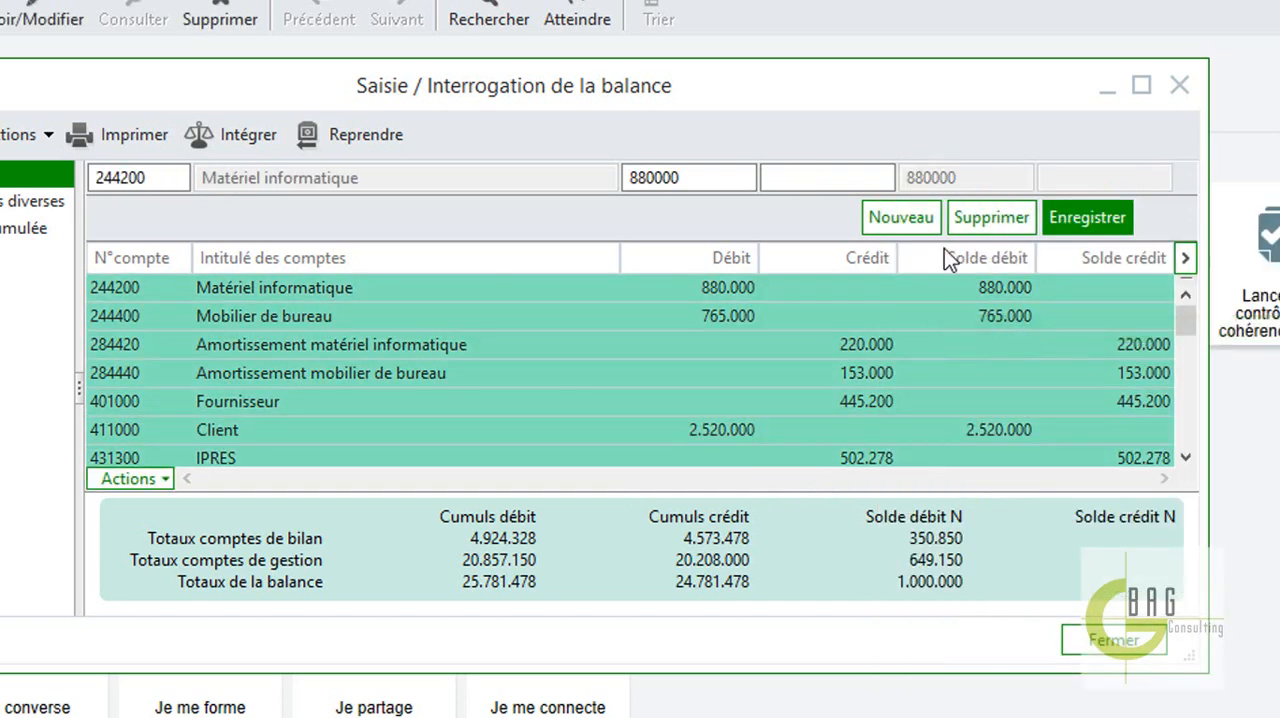
left_click(1022, 228)
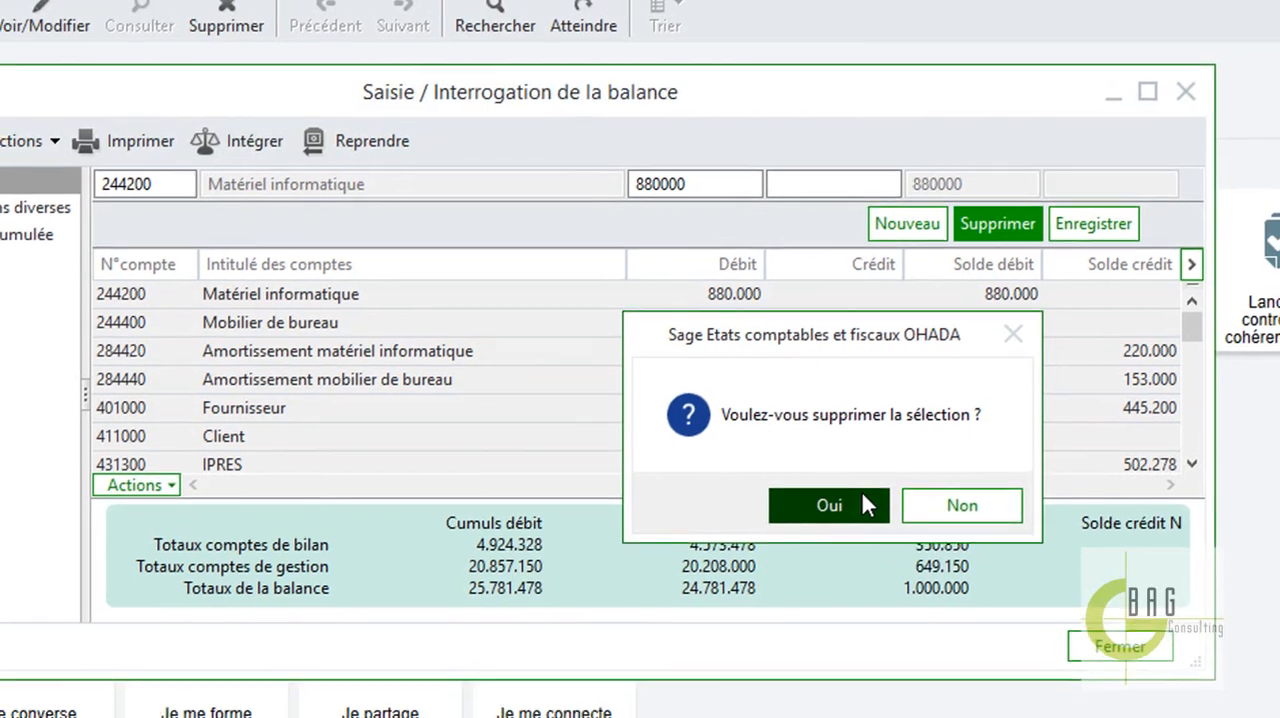
left_click(858, 490)
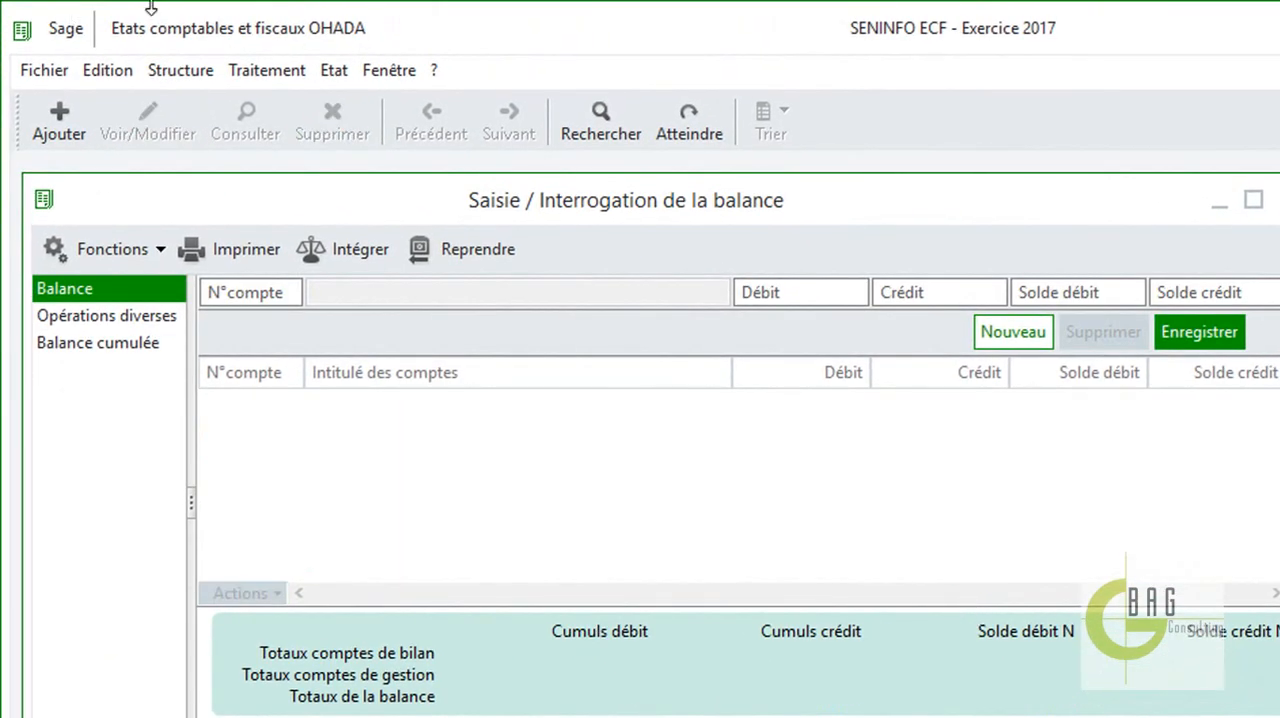
left_click(1279, 199)
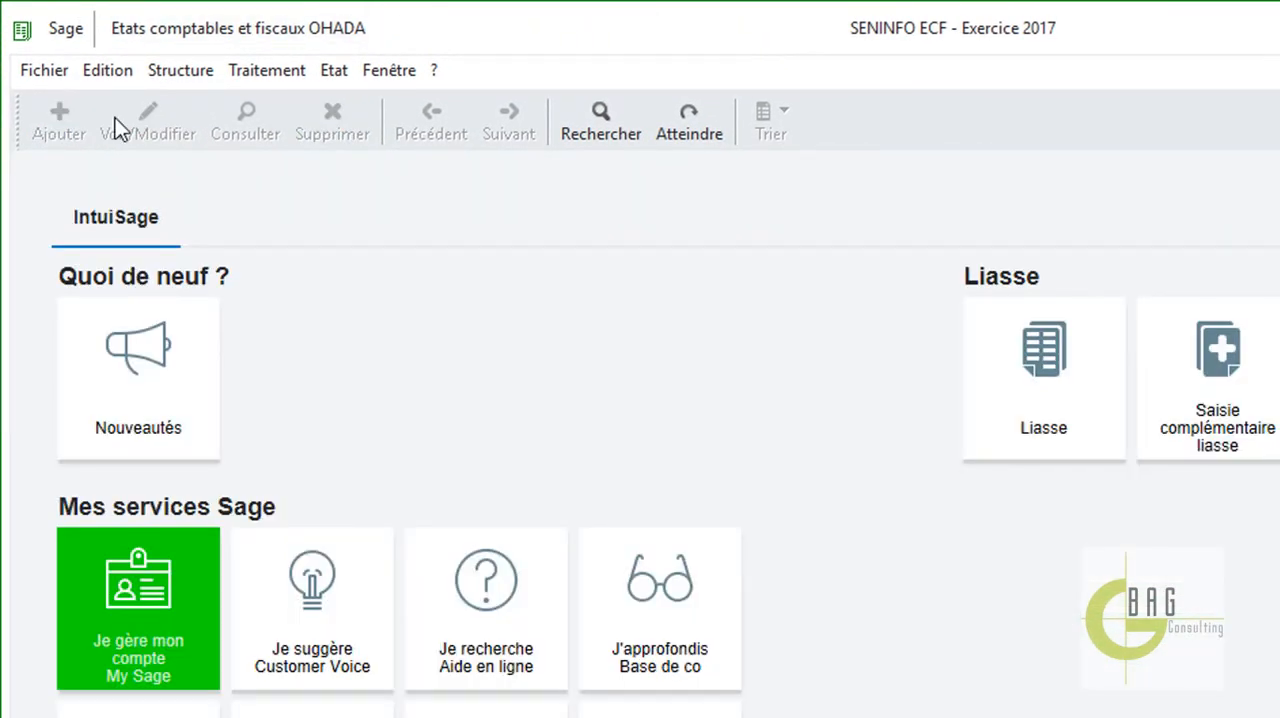
Import the Balance SENINFO 2017 text file through the parametrable import using the Balance 2 format.
left_click(64, 72)
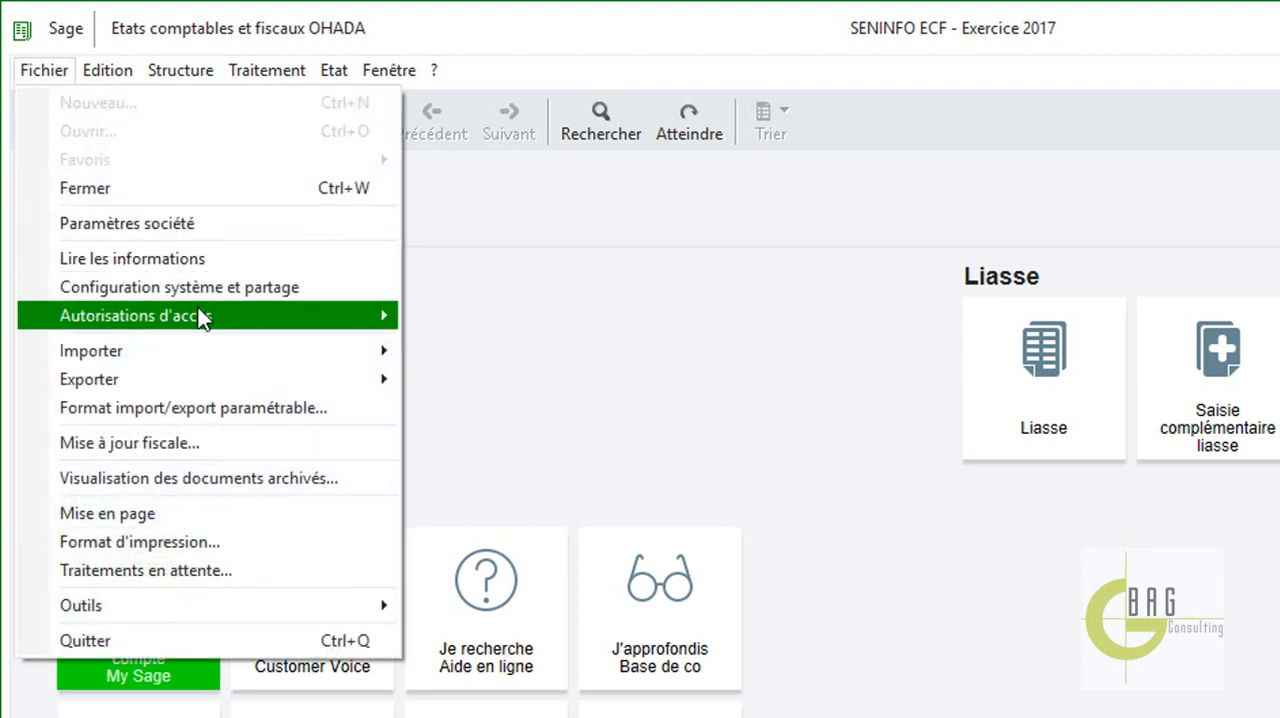
mouse_move(200, 310)
mouse_move(204, 342)
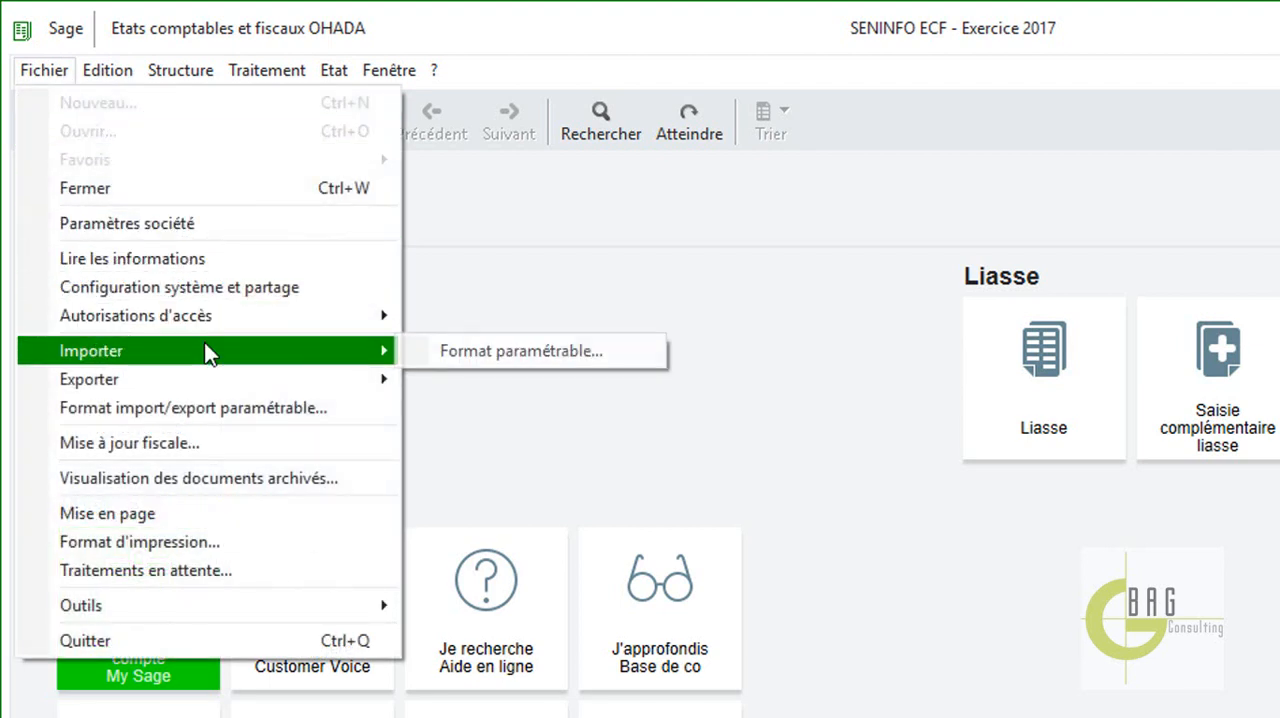
left_click(509, 359)
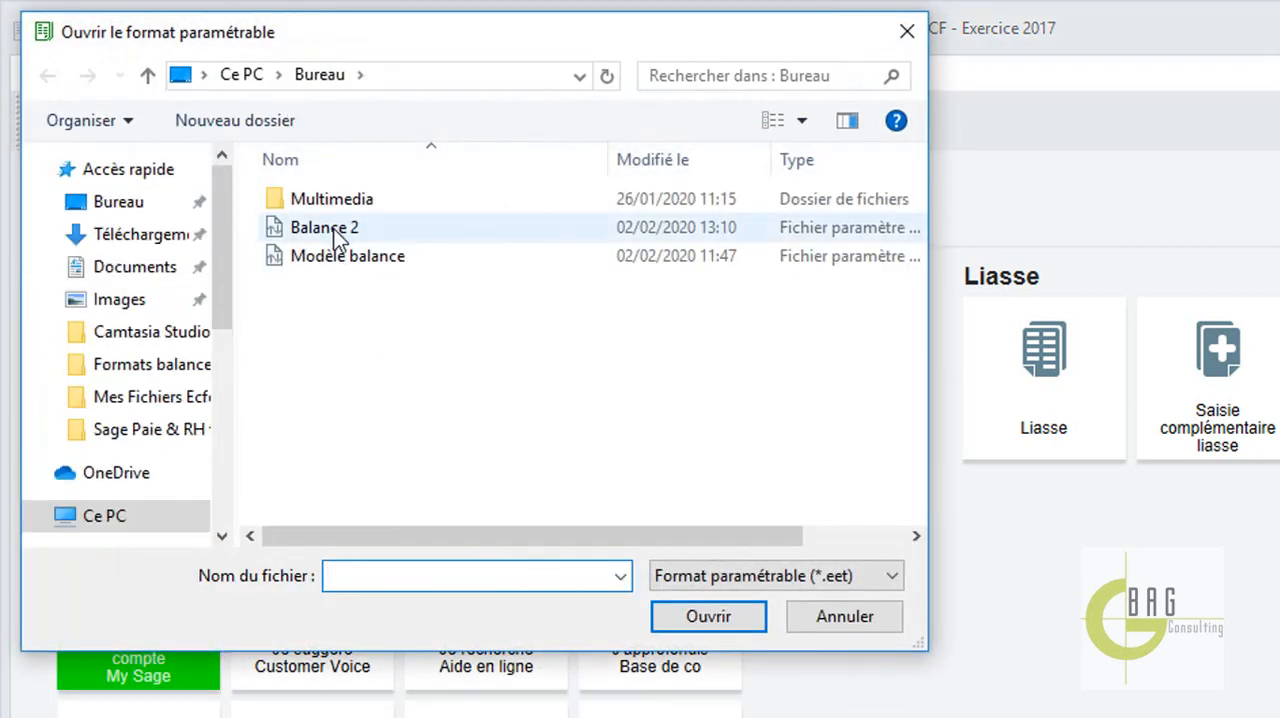
double_click(333, 228)
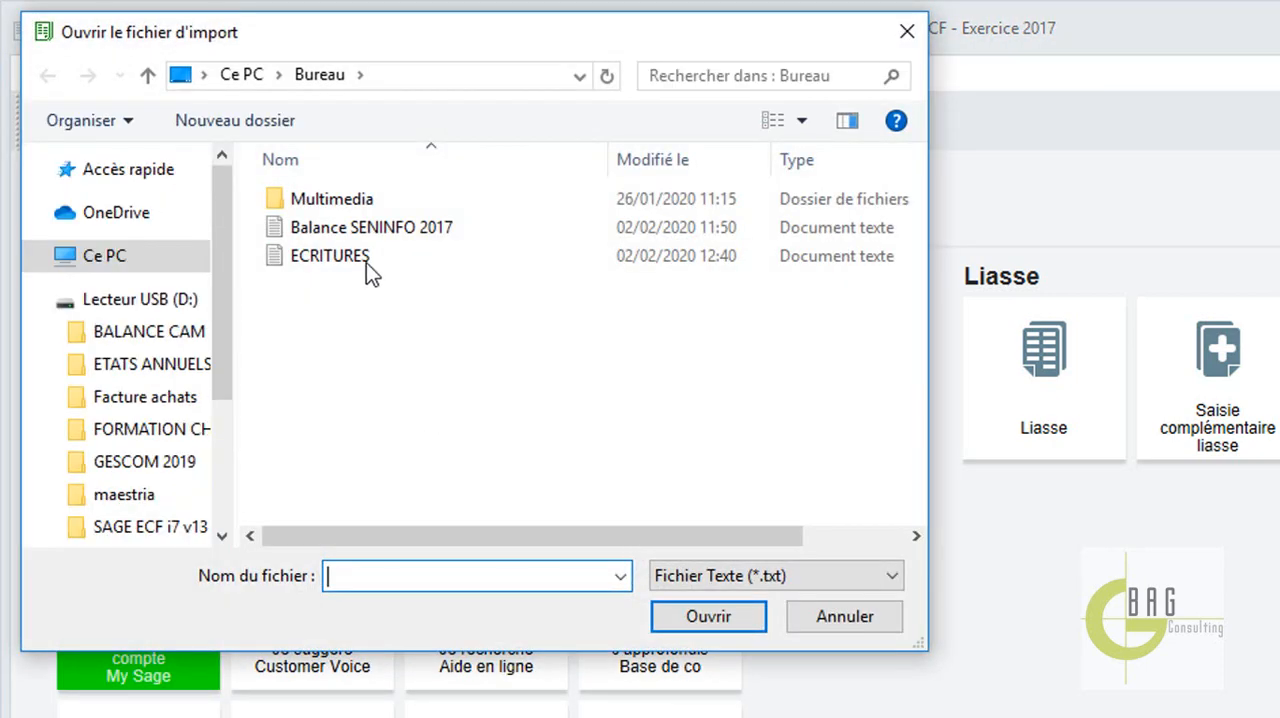
double_click(358, 223)
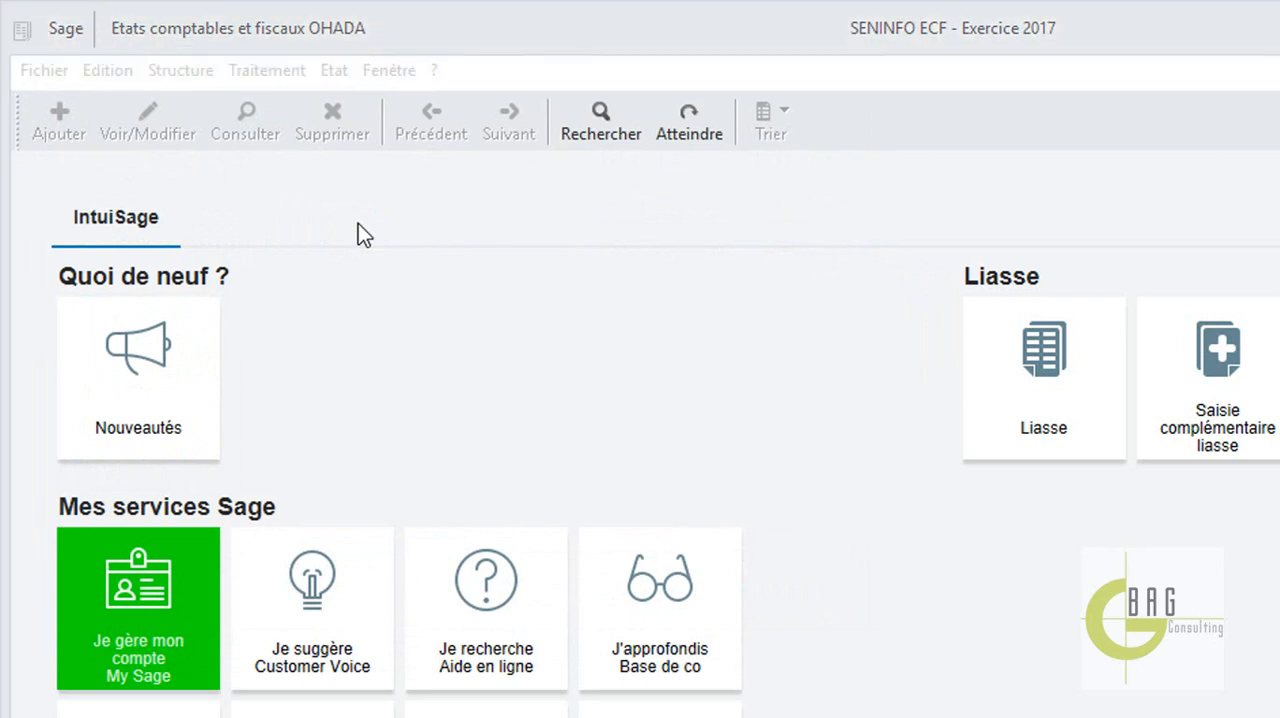
left_click(1178, 612)
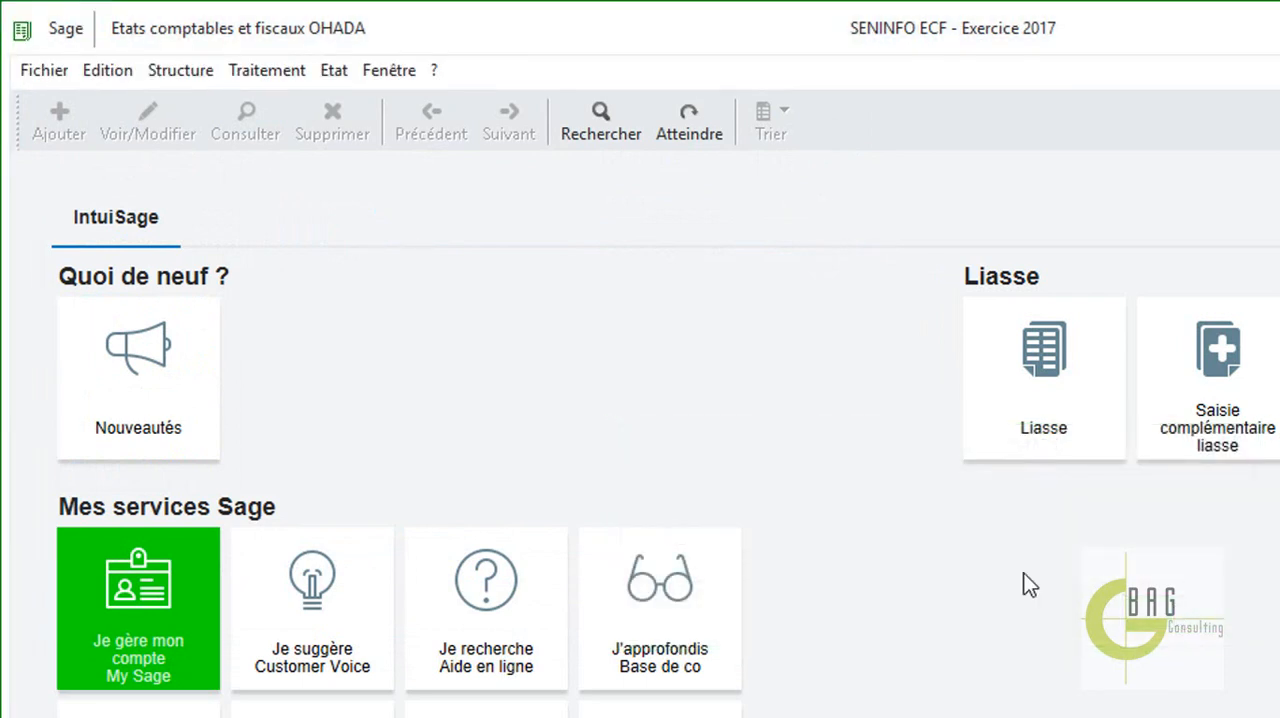
Open the balance entry window to check the imported account lines and totals, and close it.
left_click(260, 70)
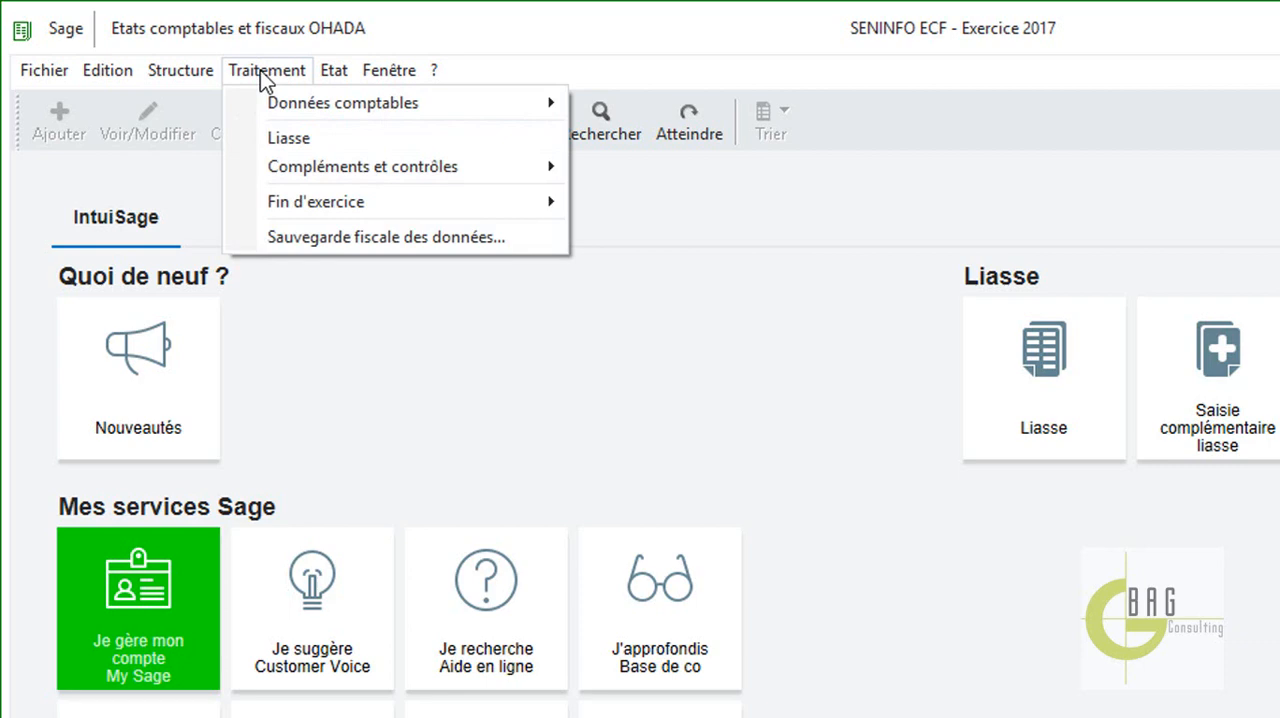
mouse_move(361, 104)
left_click(721, 100)
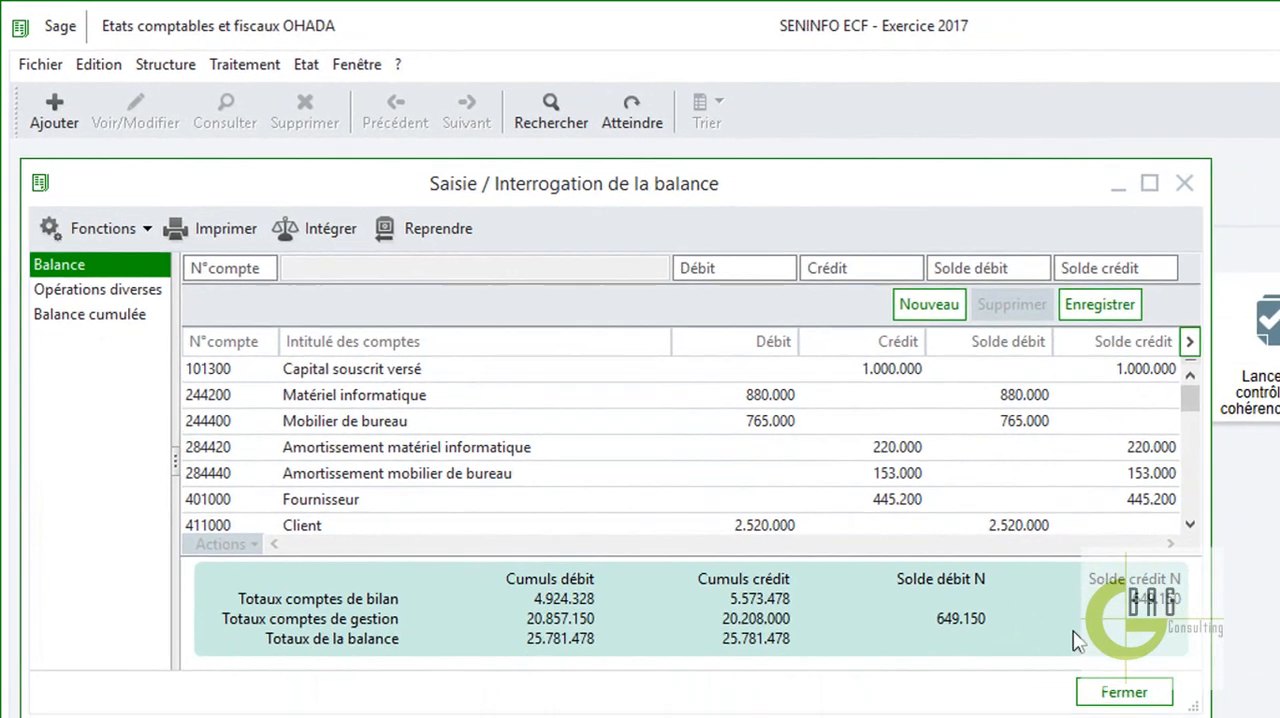
left_click(1115, 691)
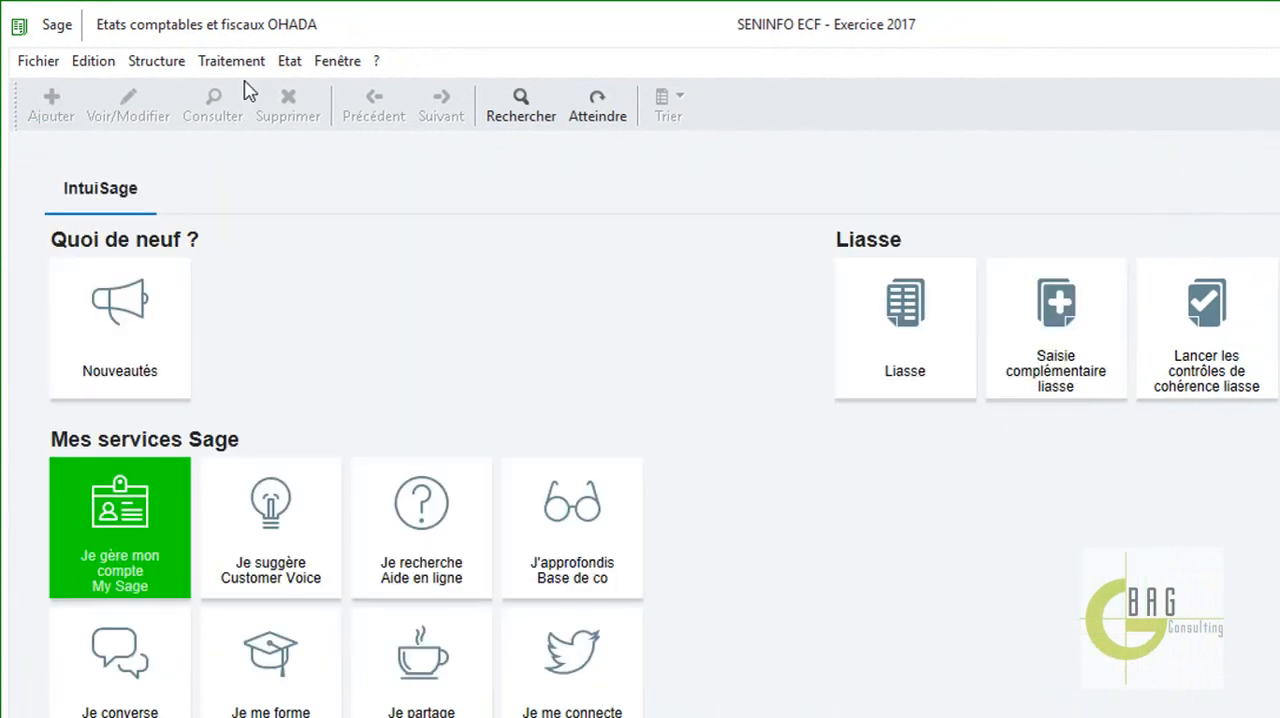
Open the SAGE SYSCOHADA REVISE NORMAL liasse, examine the Bilan sheet down to its general totals, and close the liasse.
left_click(246, 63)
mouse_move(289, 61)
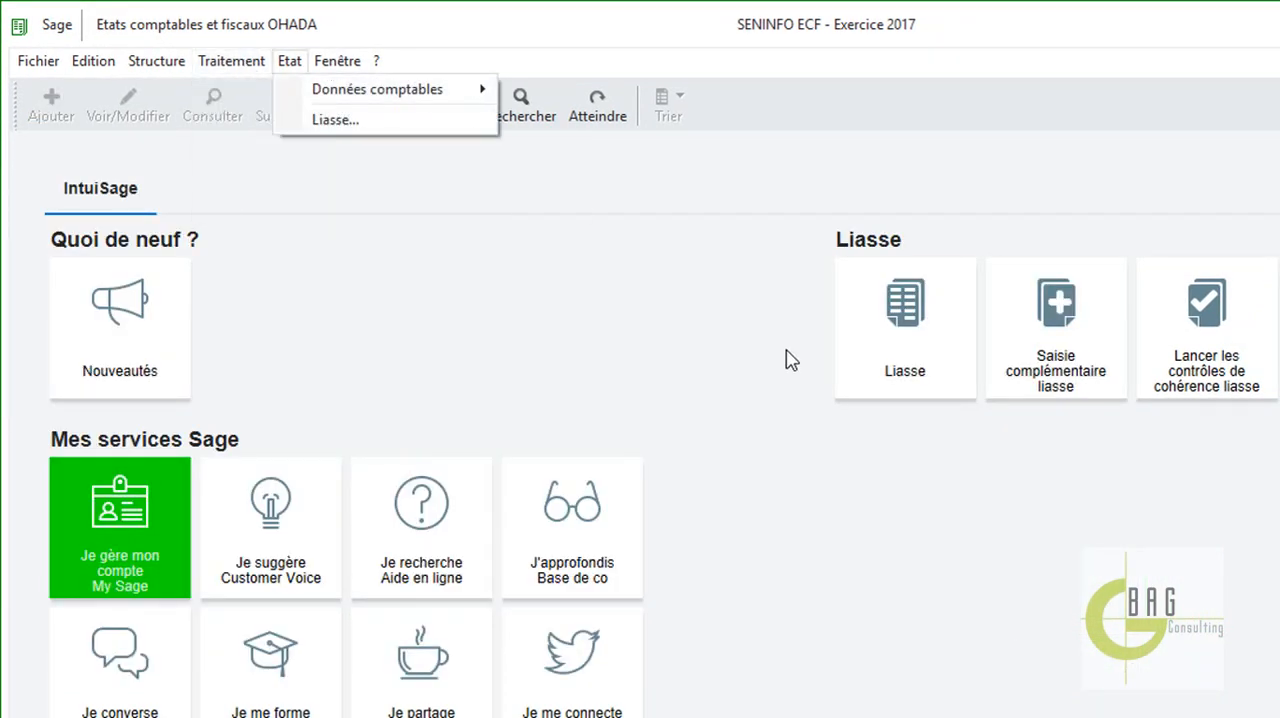
left_click(930, 314)
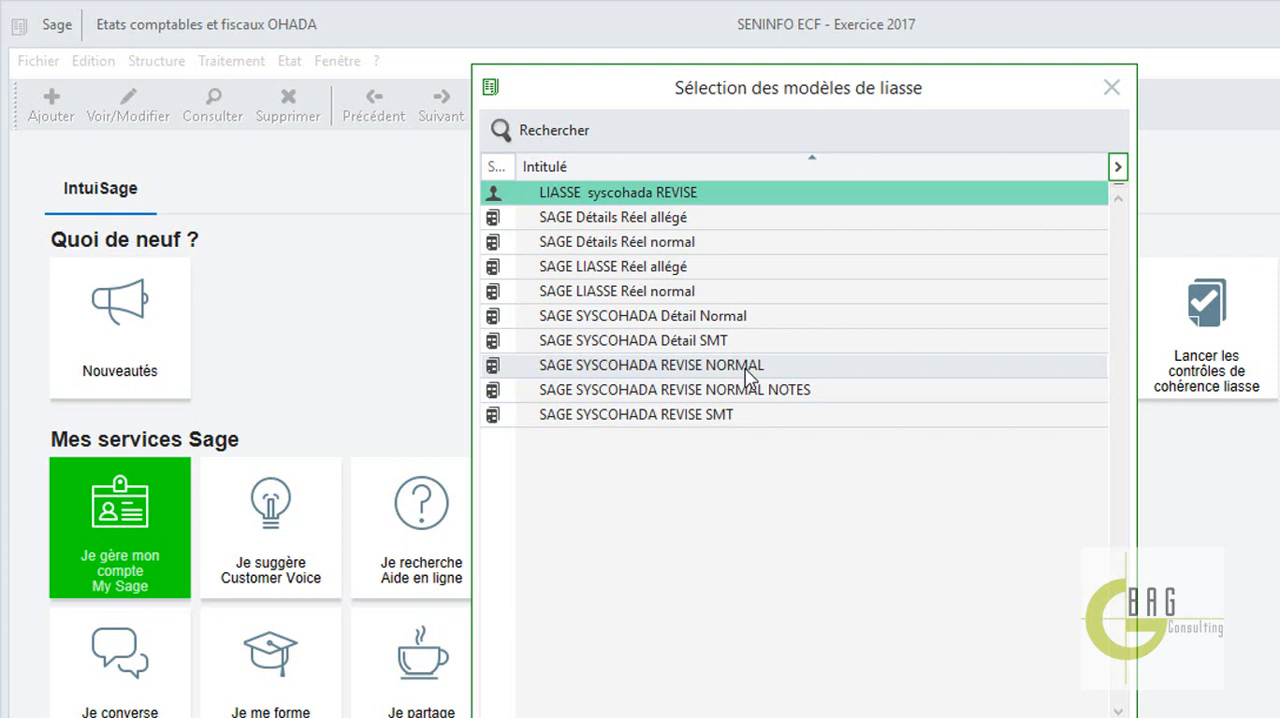
double_click(762, 369)
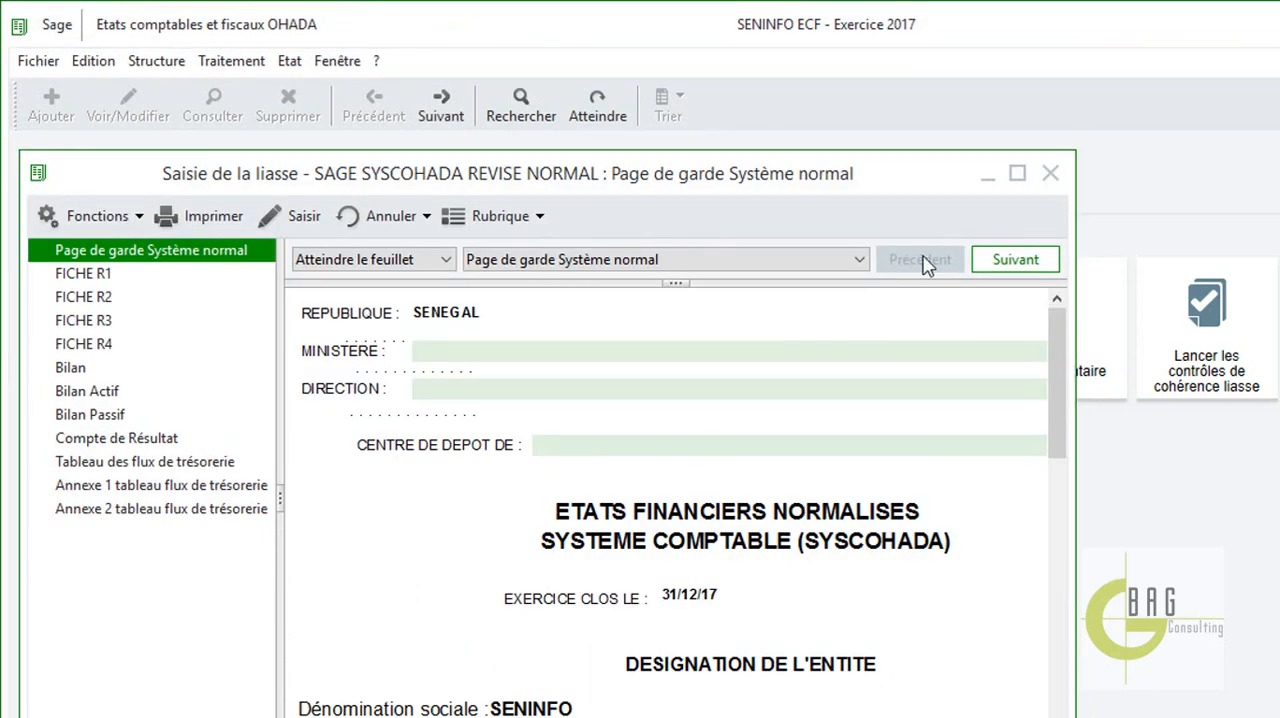
left_click(1017, 173)
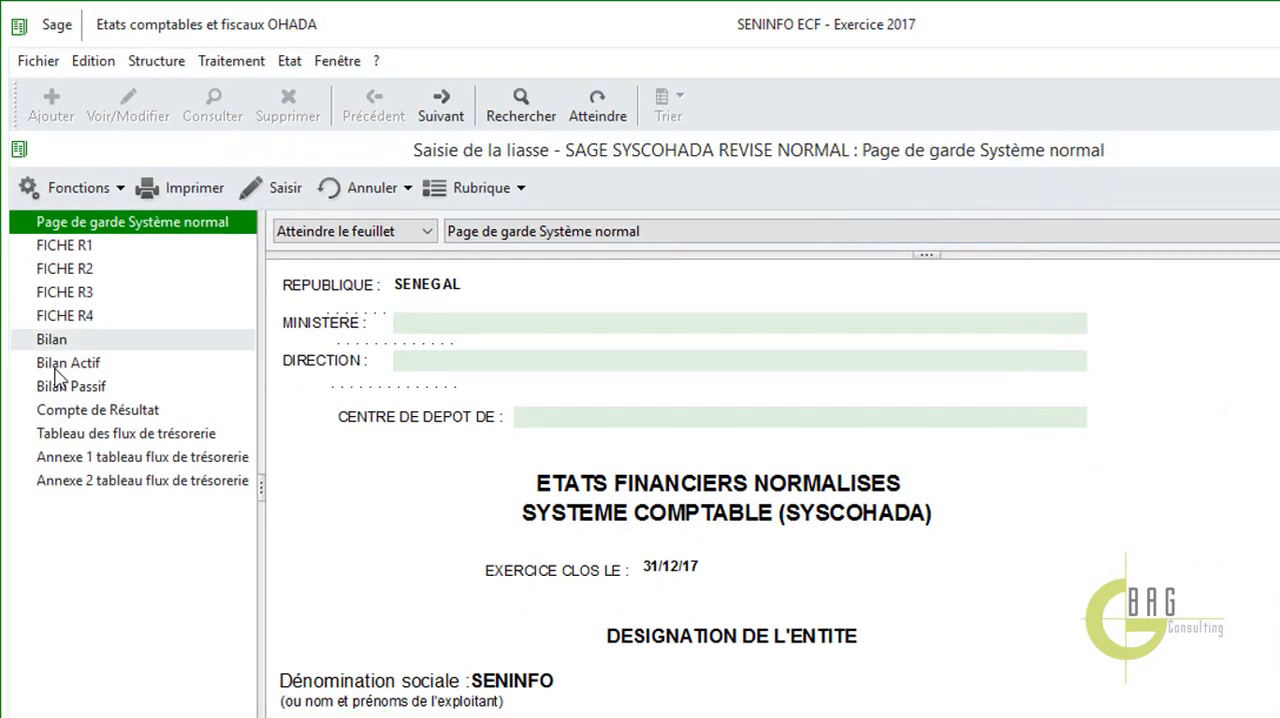
left_click(88, 345)
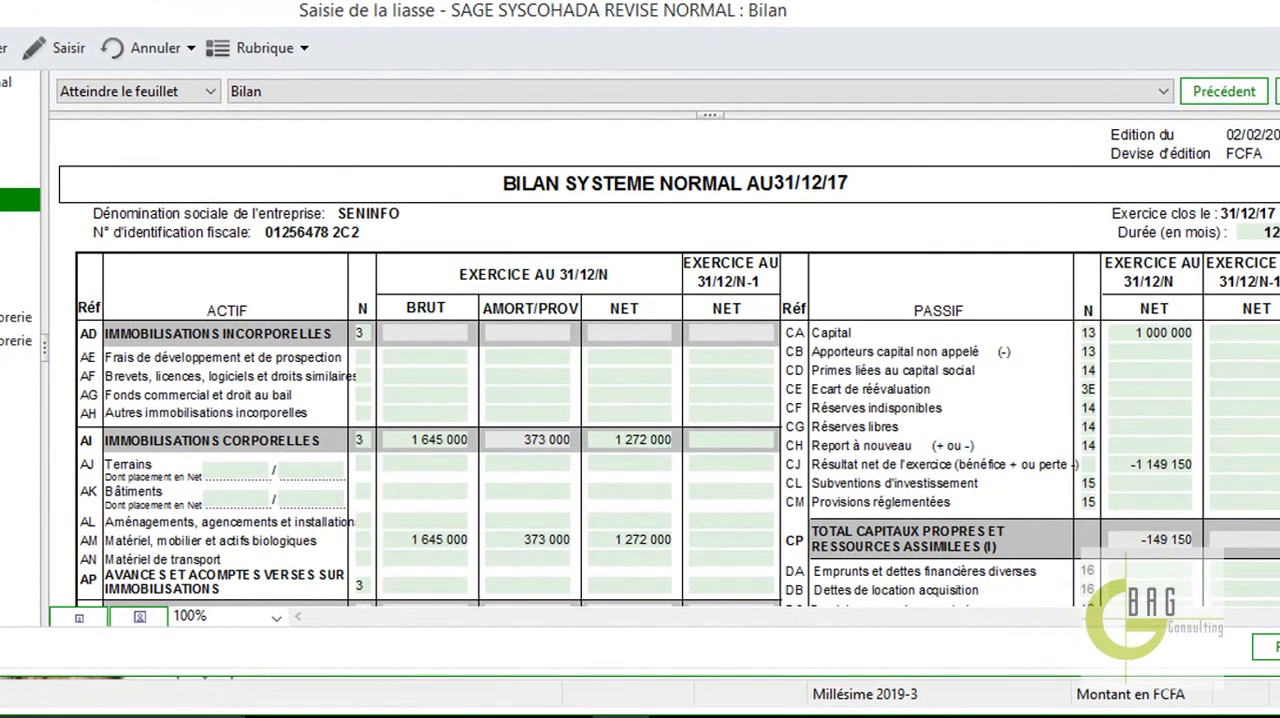
scroll(669, 363, "down", 7)
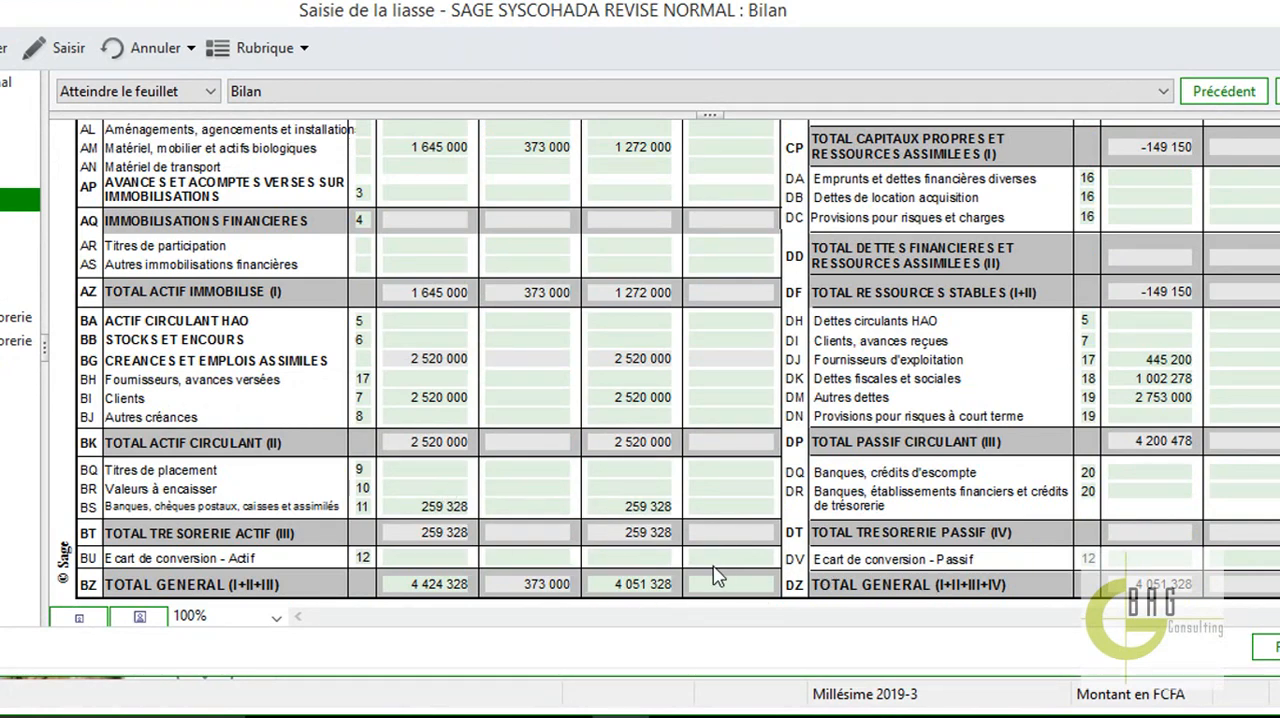
left_click(1262, 653)
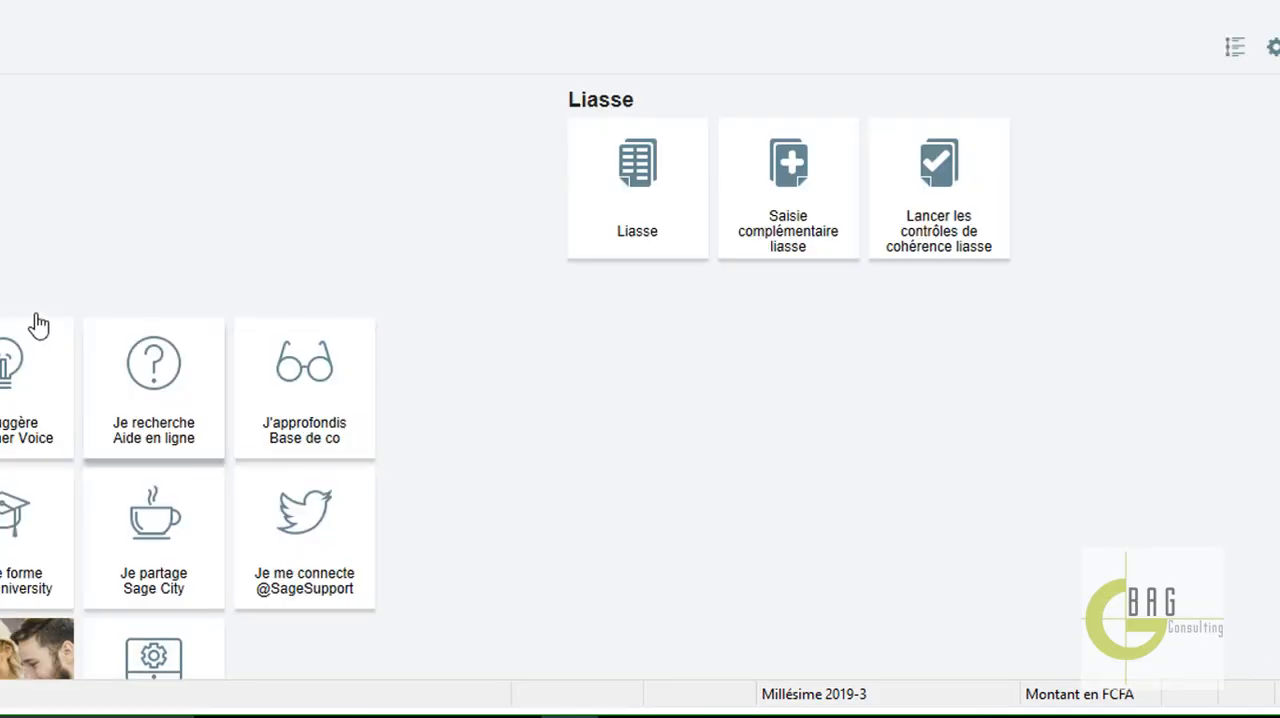
Reopen the SAGE SYSCOHADA REVISE NORMAL liasse and examine the Compte de Résultat and Tableau des flux de trésorerie sheets to the end.
left_click(680, 186)
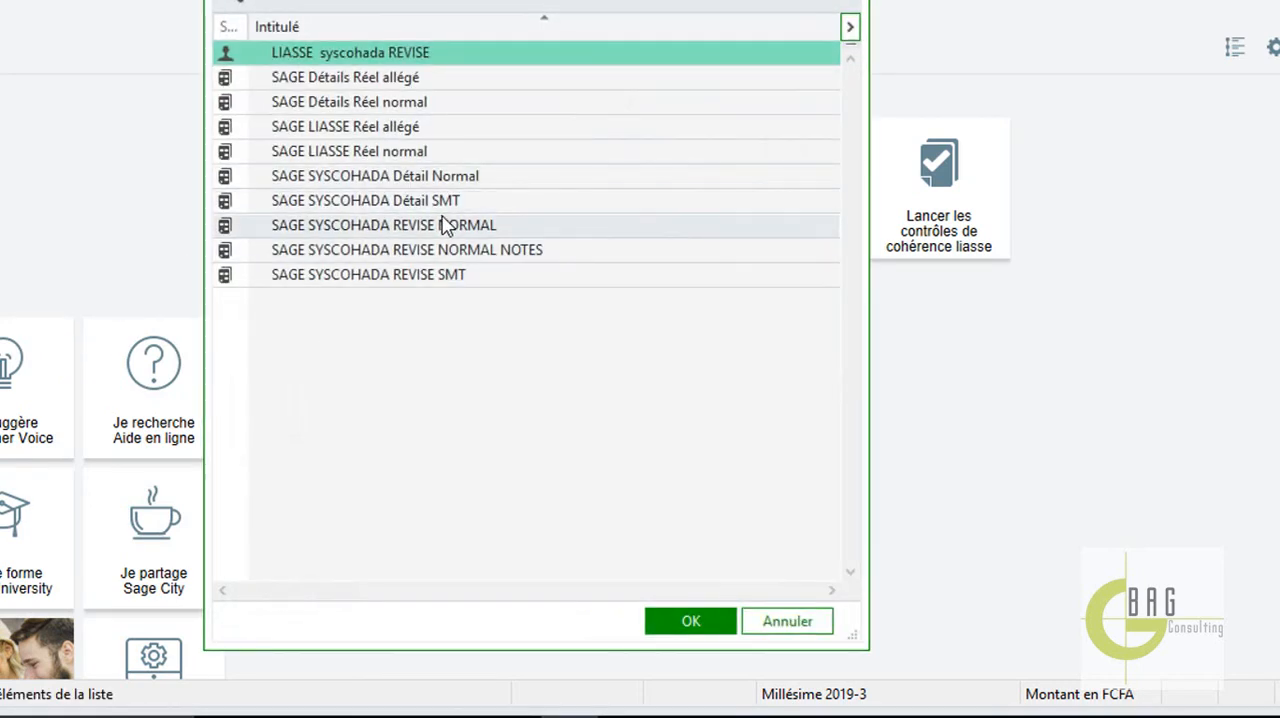
double_click(447, 226)
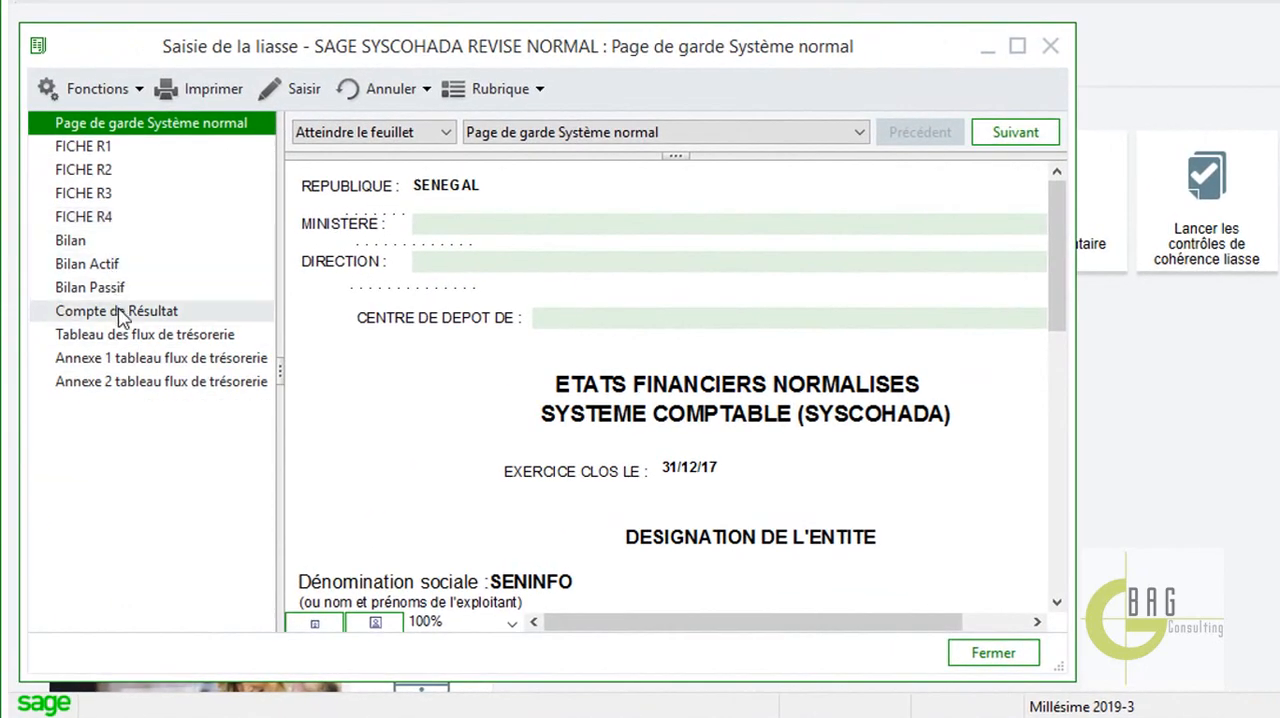
left_click(116, 310)
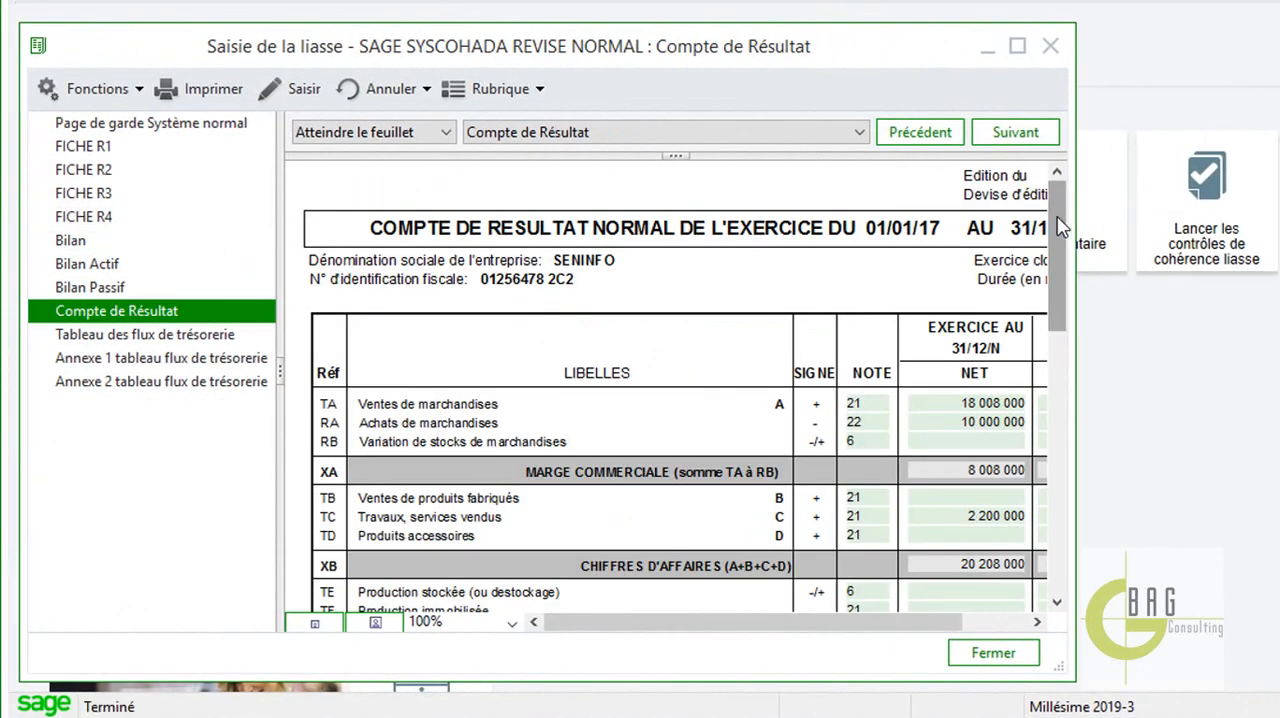
left_click_drag(1060, 228, 1036, 588)
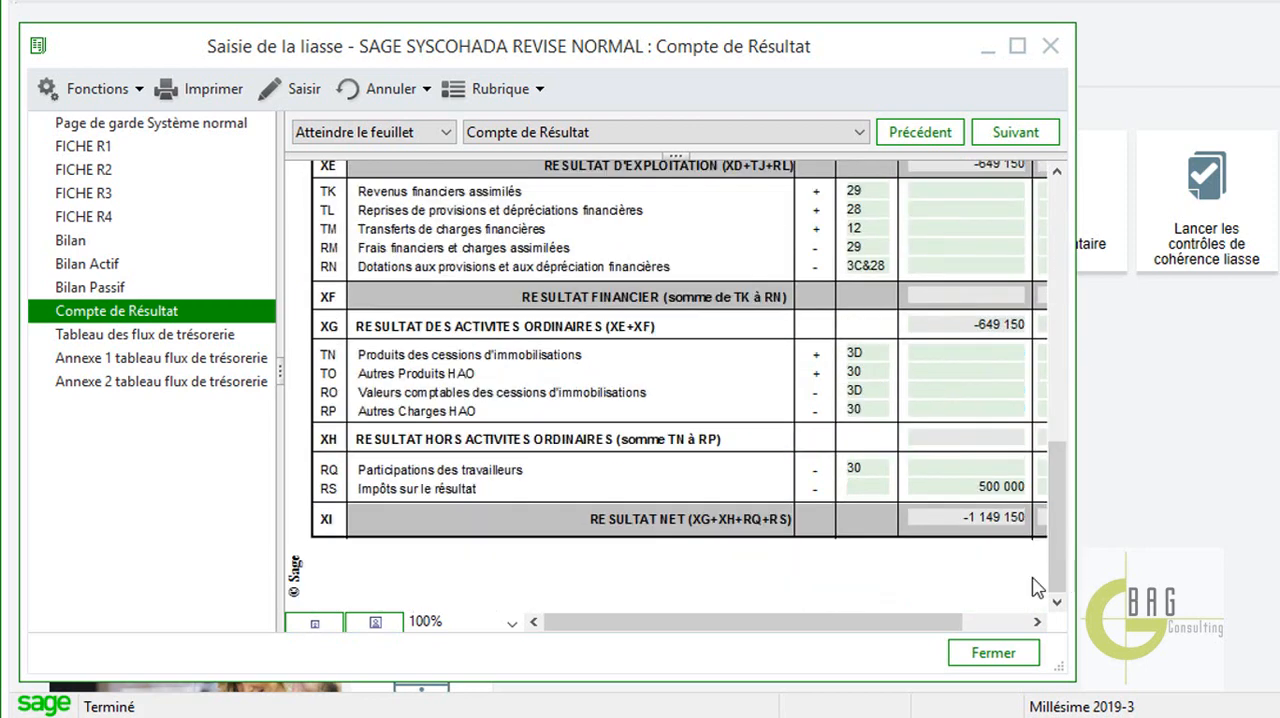
left_click(207, 340)
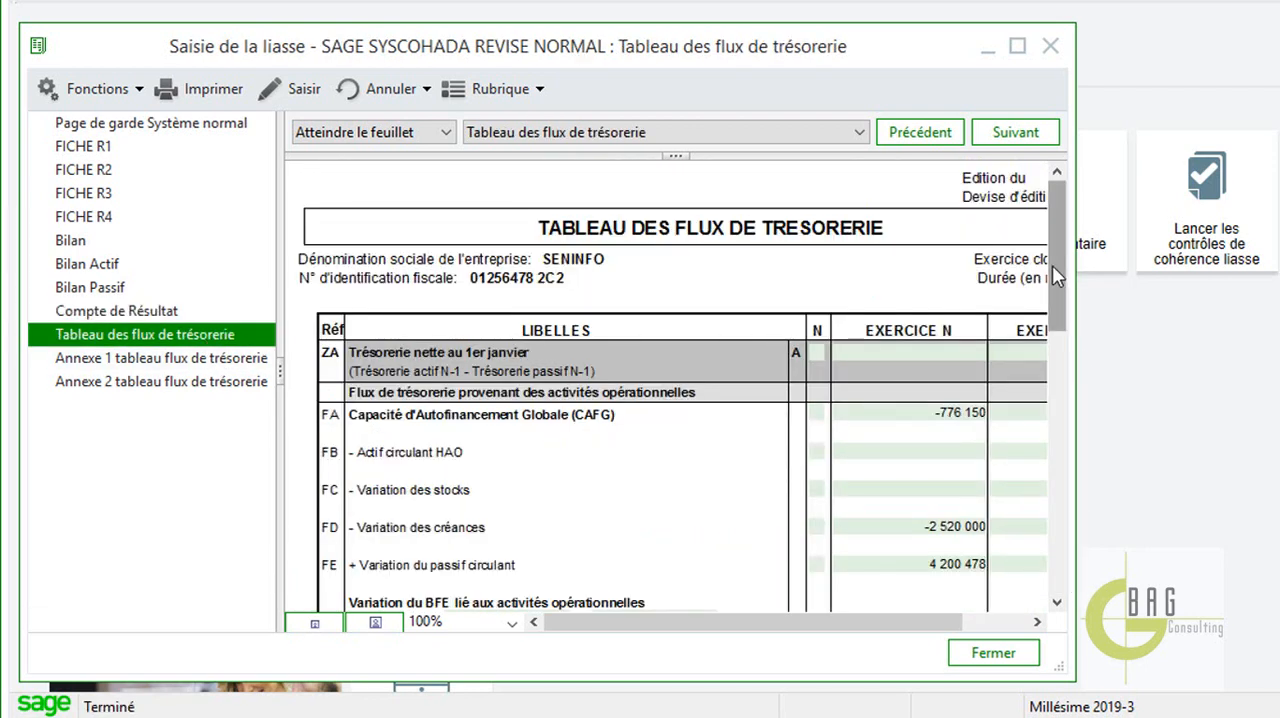
left_click_drag(1052, 265, 1094, 608)
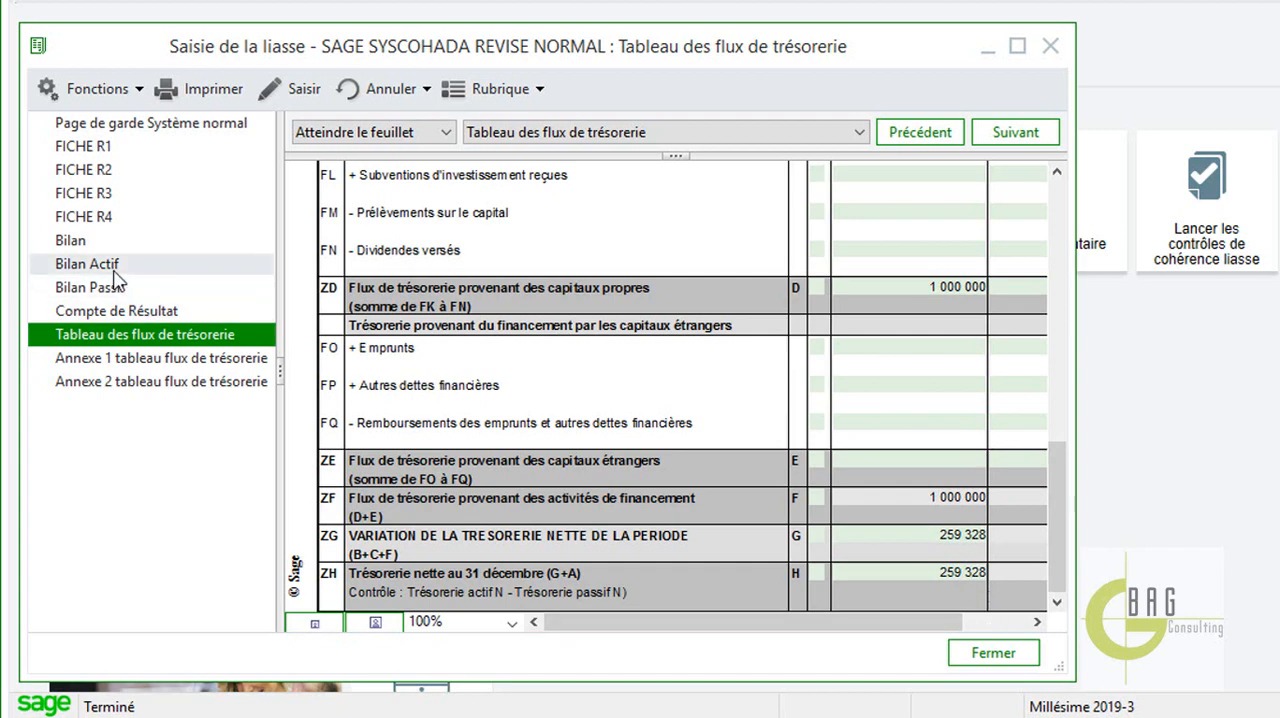
Compare the cash lines of the Bilan with the end of the Tableau des flux de trésorerie, and close the liasse.
left_click(84, 241)
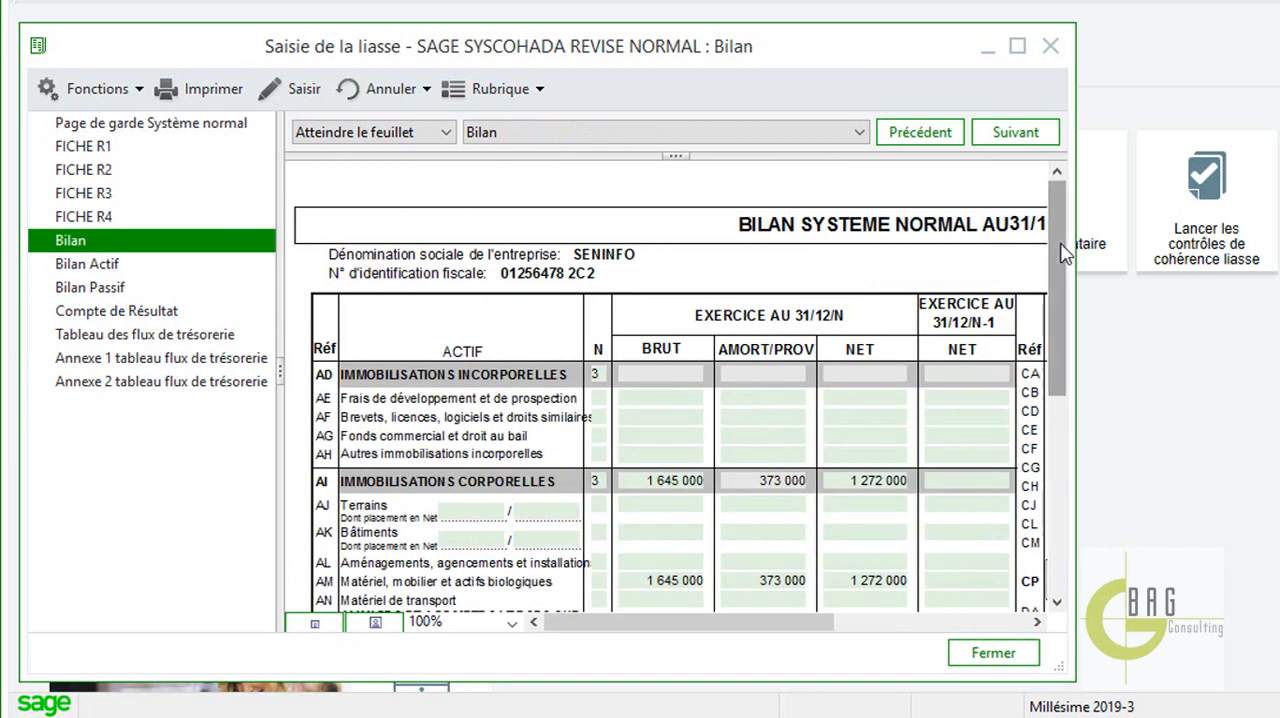
left_click_drag(1053, 253, 1080, 580)
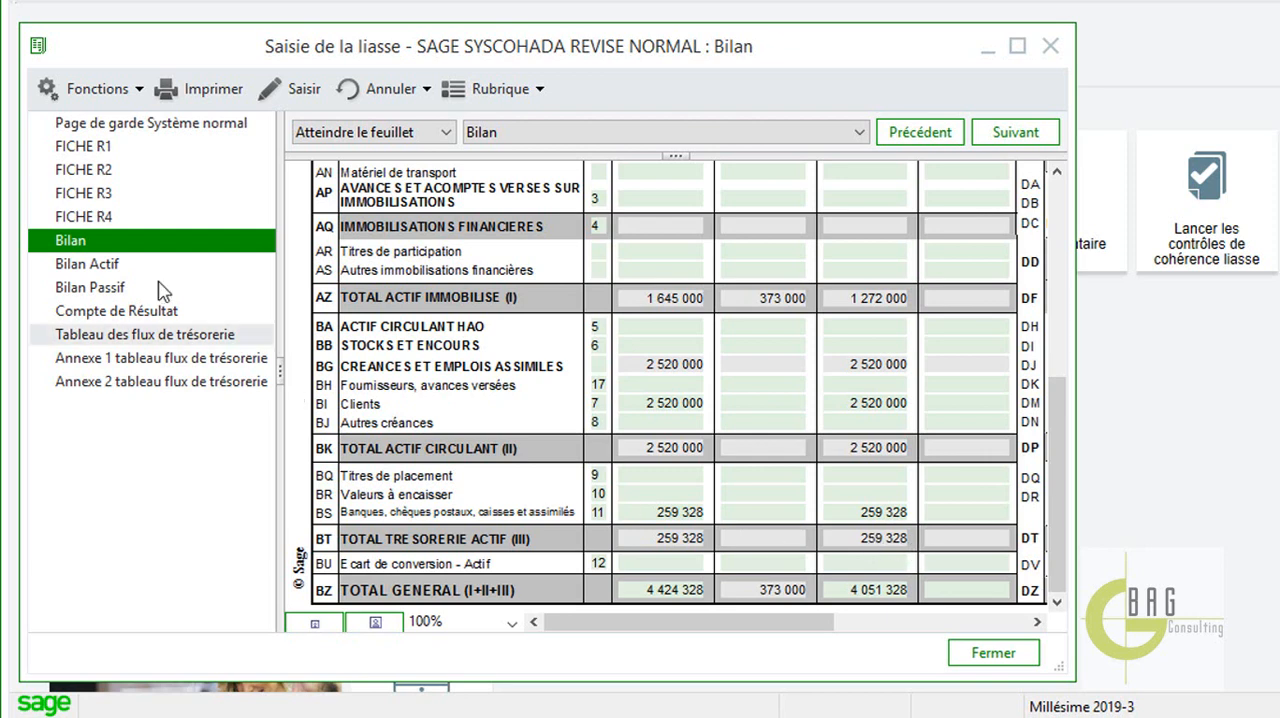
left_click(163, 334)
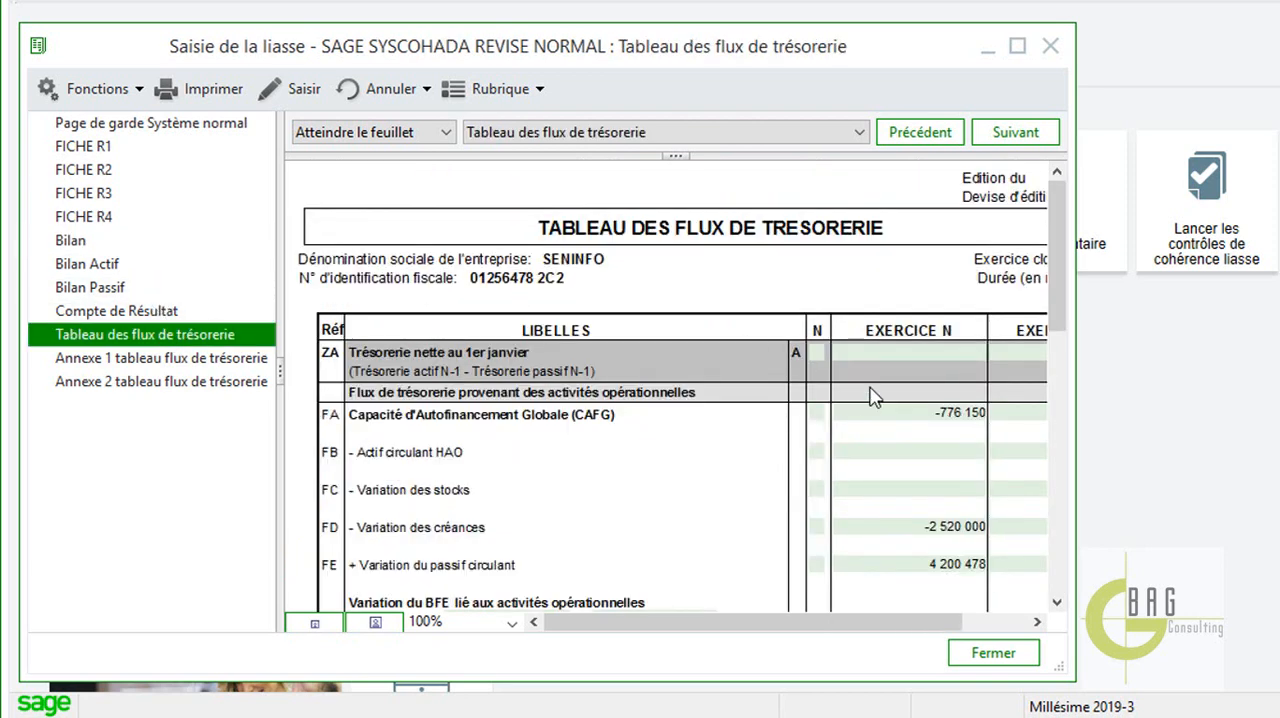
left_click_drag(1058, 300, 1080, 602)
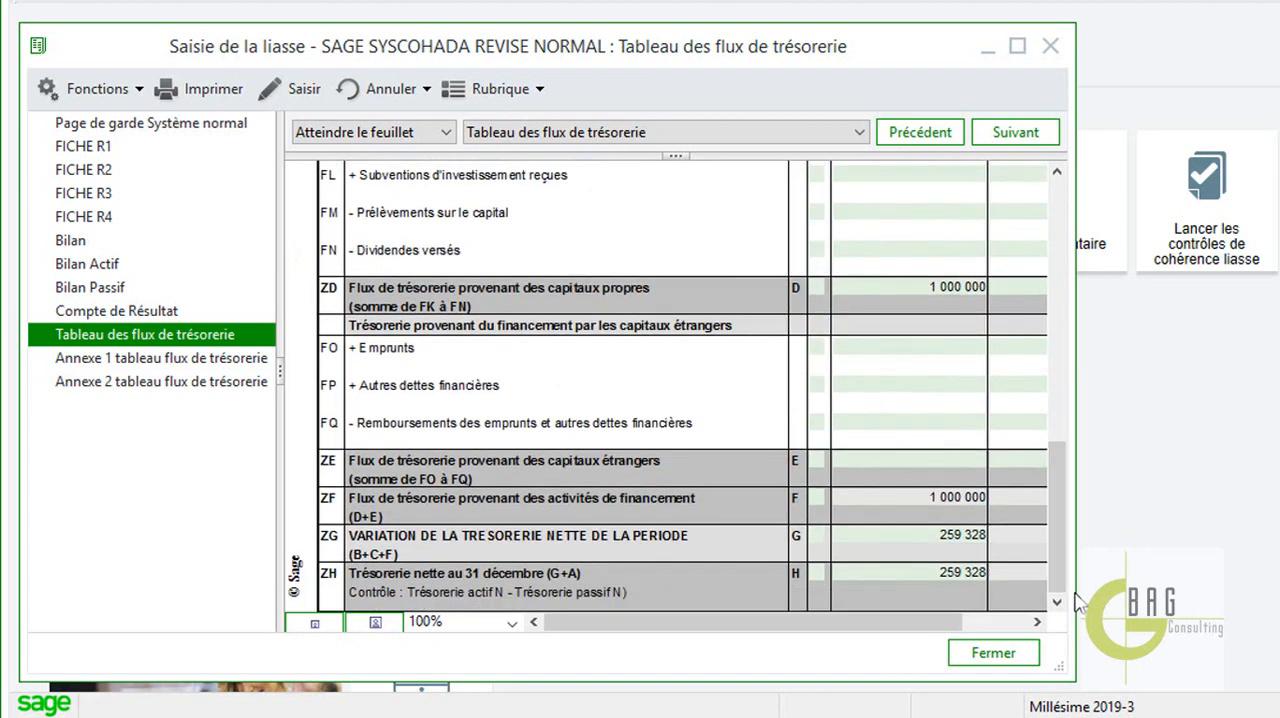
left_click(1022, 660)
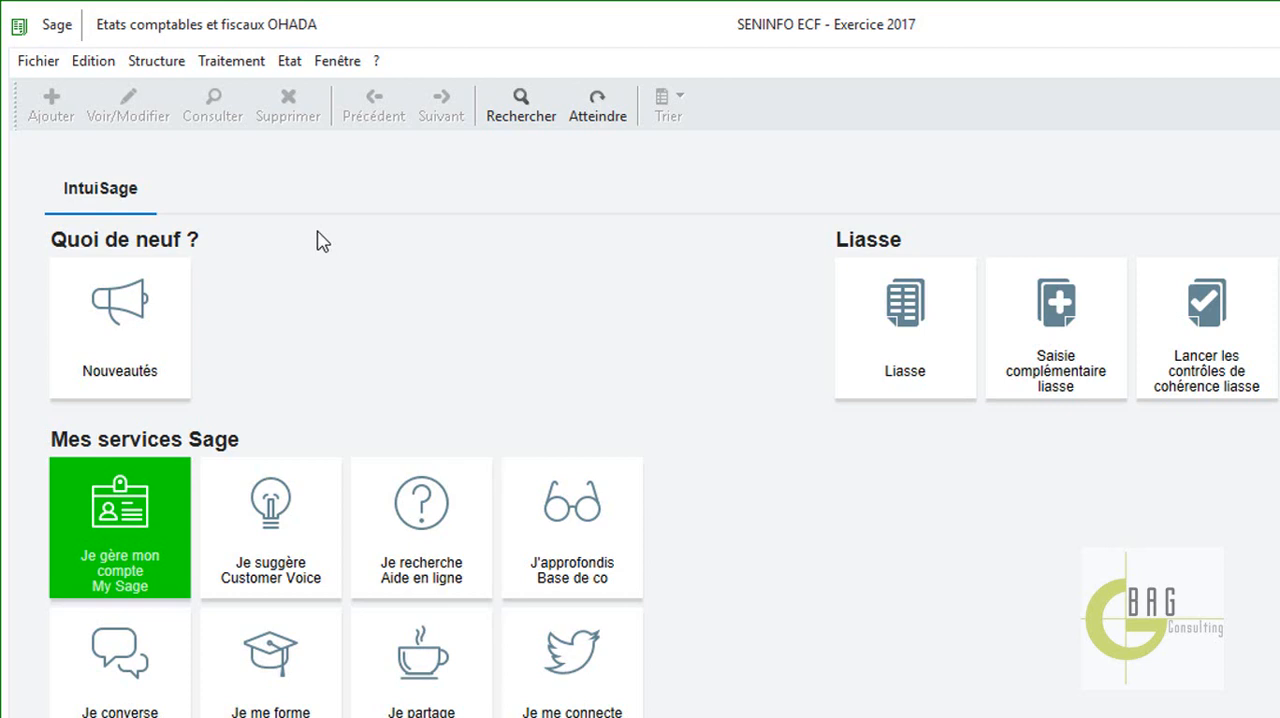
key("F10")
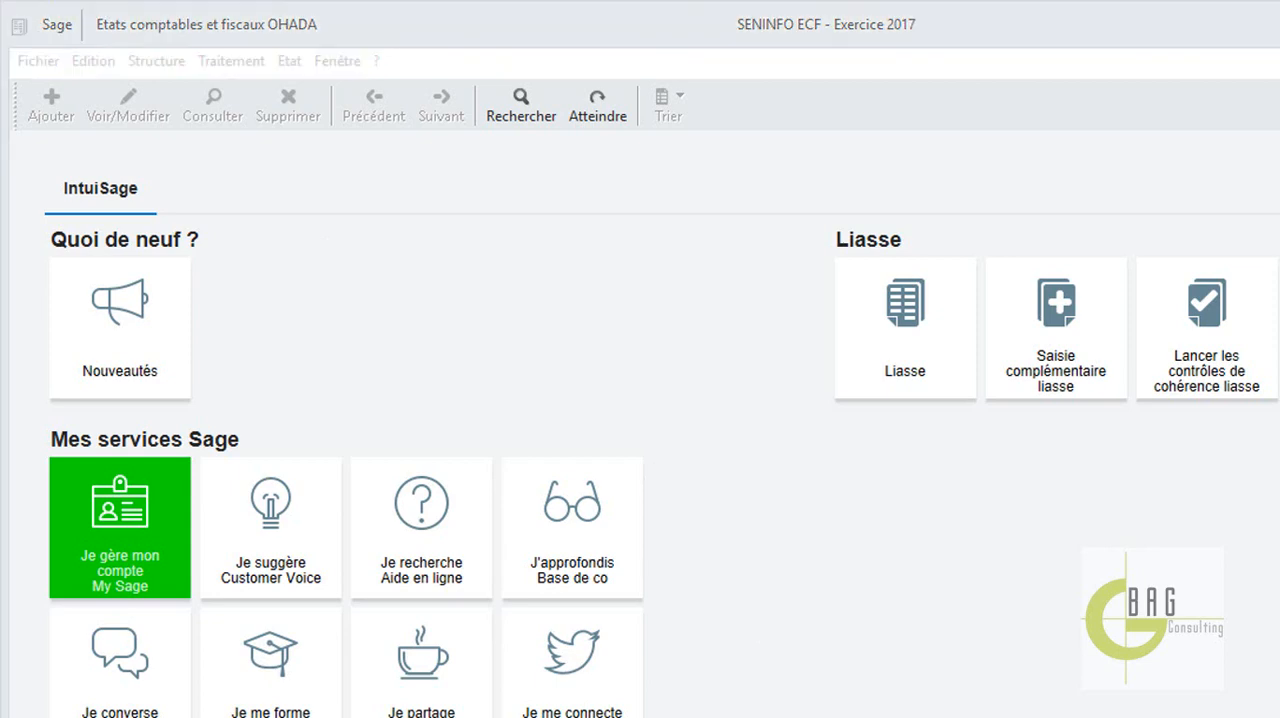